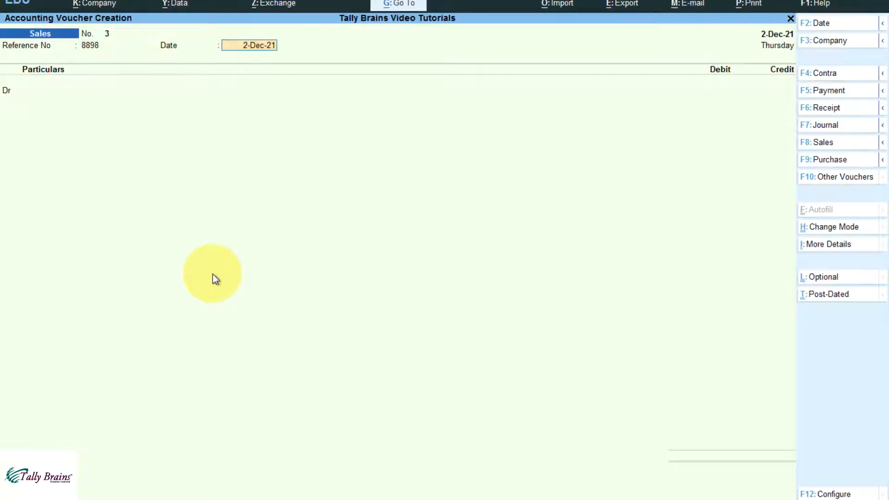
# - Accept the voucher date and choose Cash as the debit ledger, as stated in the Word sales example
pyautogui.hotkey('alt', 'Tab')
pyautogui.hotkey('alt', 'Tab')
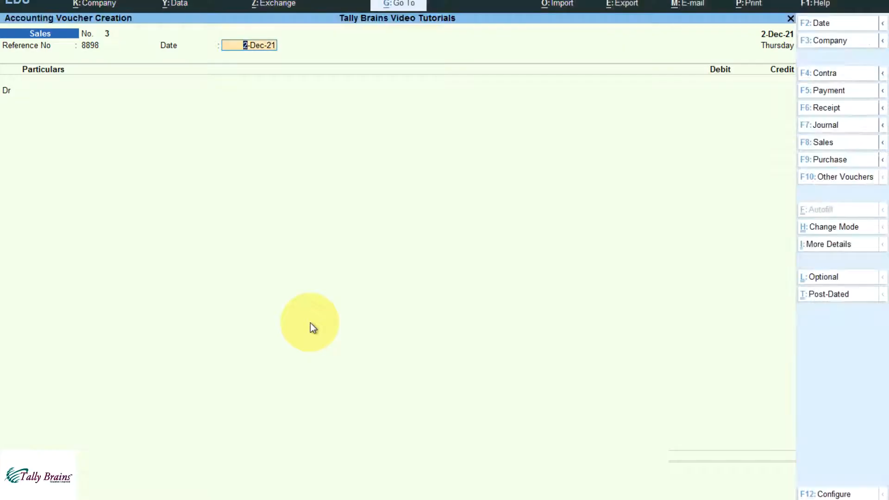
pyautogui.press('Return')
pyautogui.hotkey('alt', 'Tab')
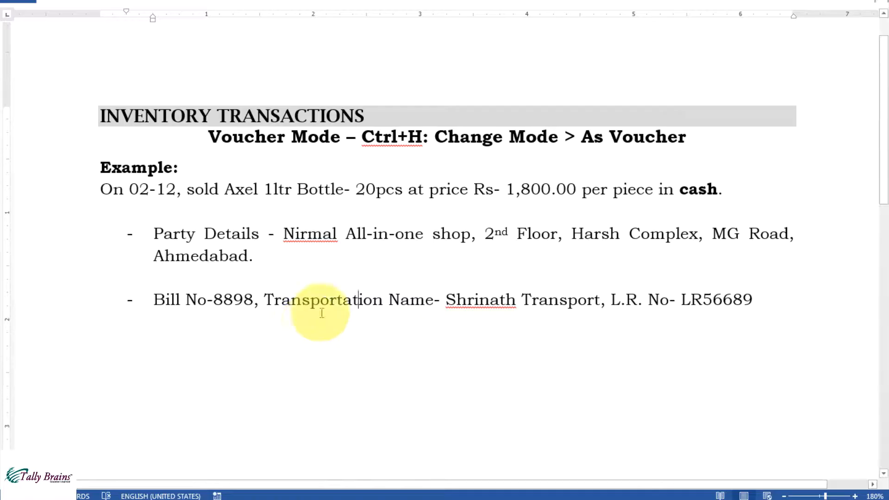
pyautogui.doubleClick(698, 190)
pyautogui.hotkey('alt', 'Tab')
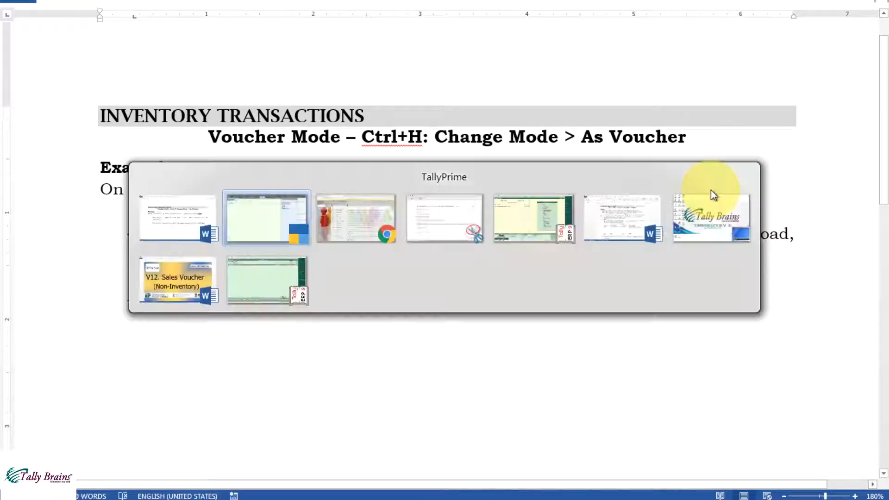
pyautogui.write('Cas')
pyautogui.press('Return')
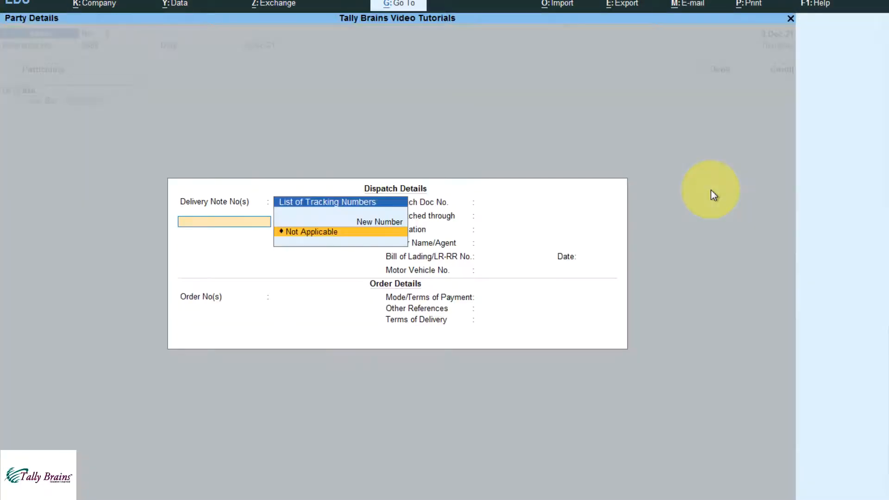
# - Set the delivery note to Not Applicable and copy Shrinath Transport from the Word document as the carrier name
pyautogui.press('Return')
pyautogui.press('Return')
pyautogui.press('Return')
pyautogui.press('Return')
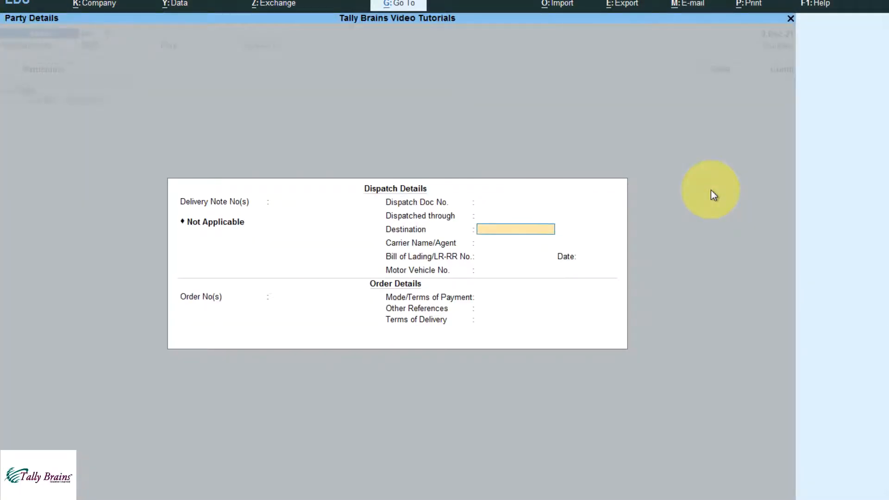
pyautogui.hotkey('alt', 'Tab')
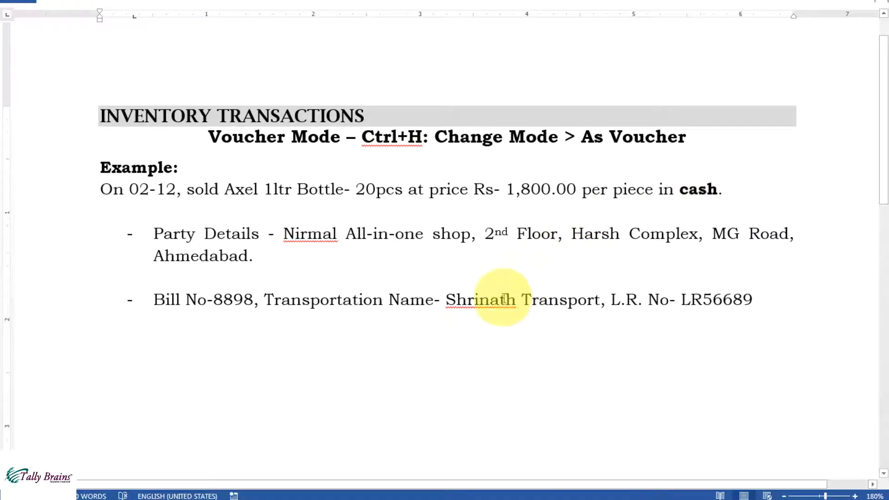
pyautogui.doubleClick(504, 301)
pyautogui.hotkey('alt', 'Tab')
pyautogui.hotkey('alt', 'Tab')
pyautogui.moveTo(504, 300); pyautogui.dragTo(521, 301)
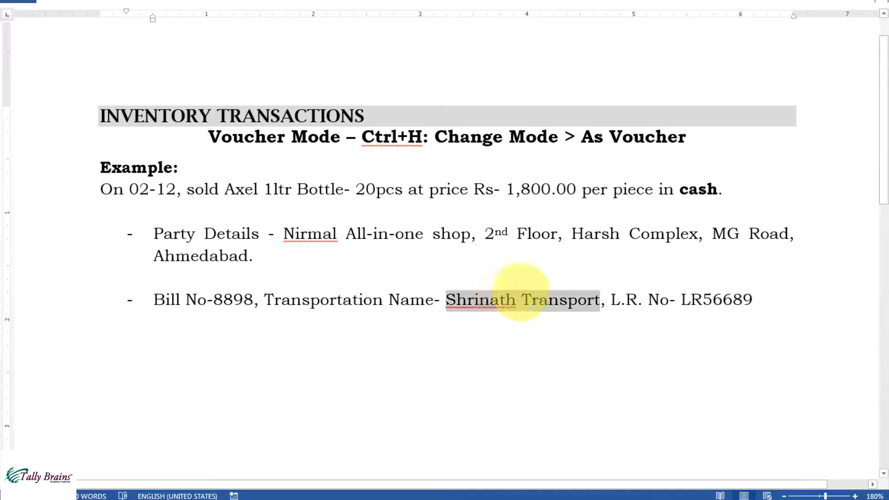
# - Copy LR56689 from the Word document as the Bill of Lading/LR-RR number and accept the dispatch details
pyautogui.doubleClick(717, 301)
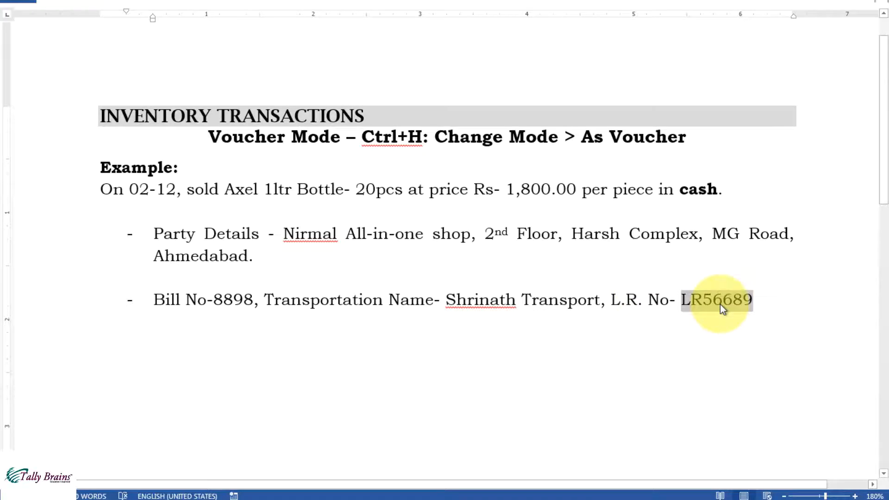
pyautogui.hotkey('alt', 'Tab')
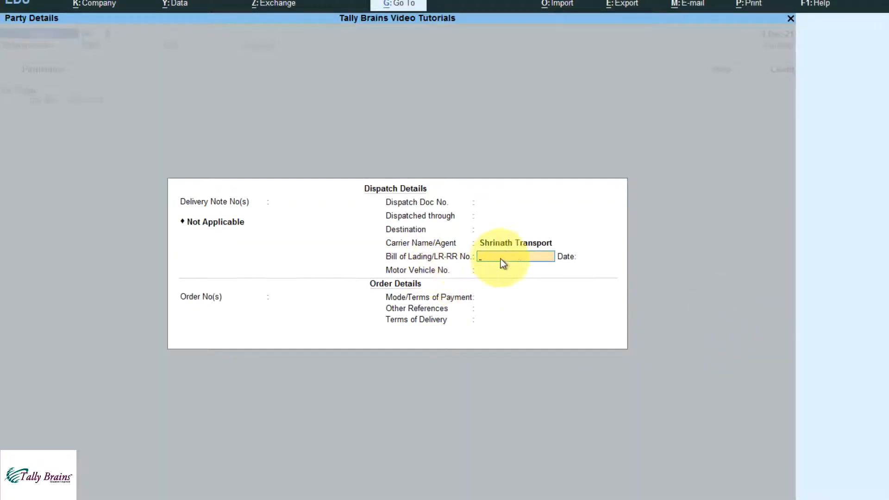
pyautogui.hotkey('ctrl', 'alt', 'v')
pyautogui.press('Return')
pyautogui.press('Return')
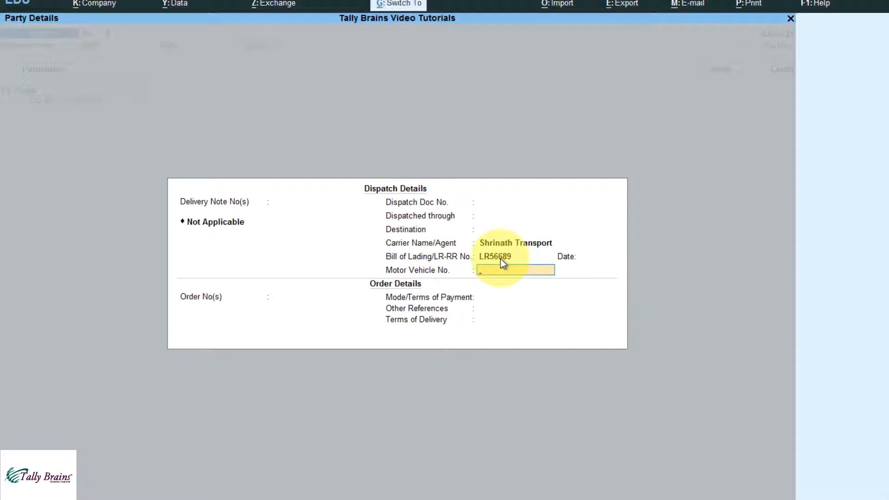
pyautogui.hotkey('ctrl', 'a')
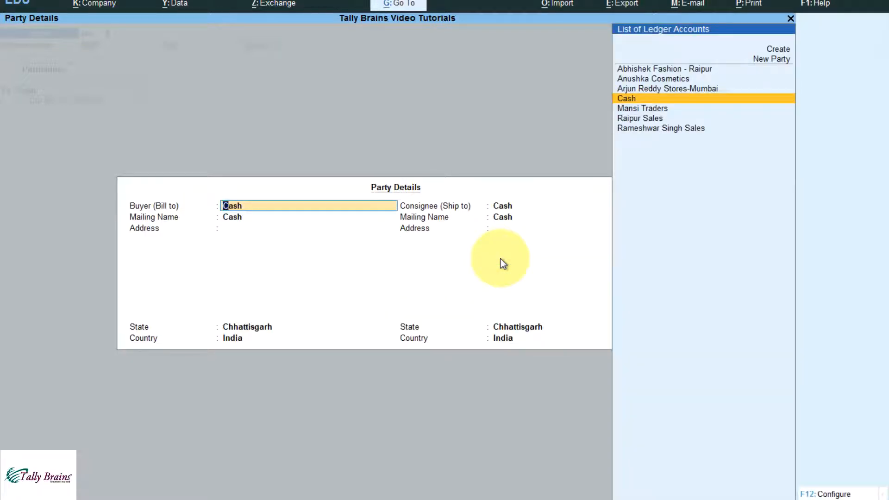
# - Set the buyer to a new party, Nirmal All-in-one shop, taken from the Word document, with its postal address and state Gujarat
pyautogui.hotkey('alt', 'Tab')
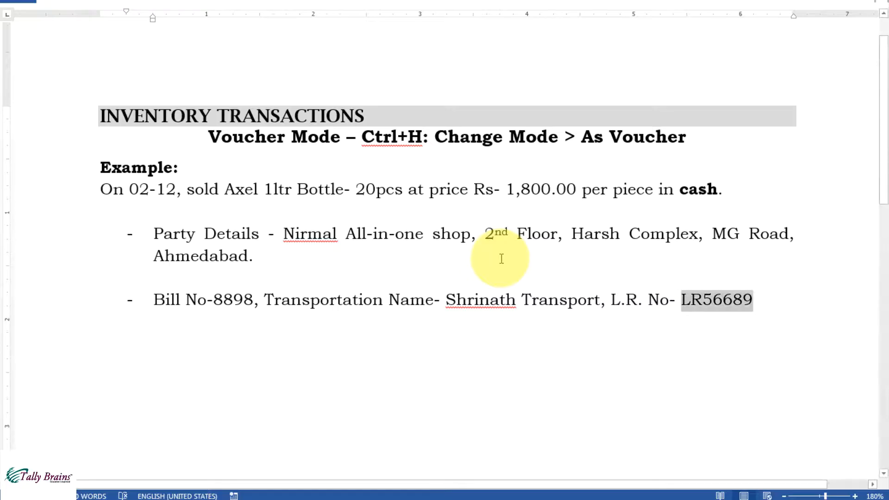
pyautogui.hotkey('alt', 'Tab')
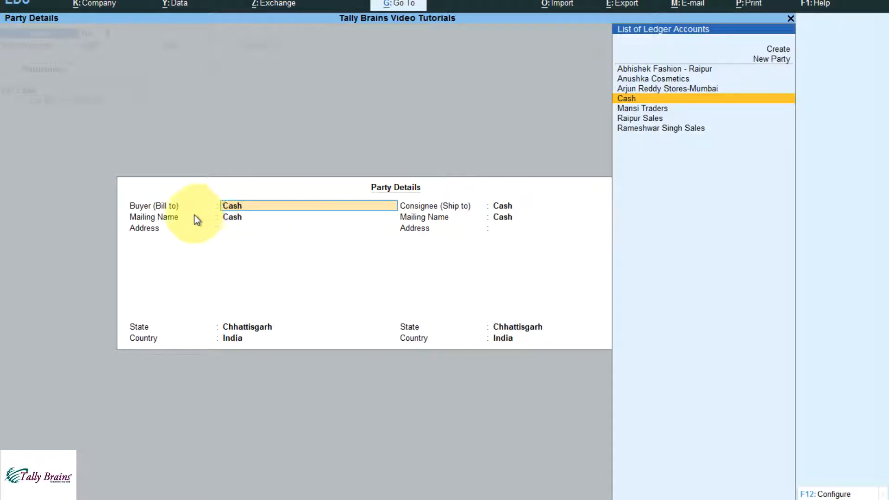
pyautogui.press('Up')
pyautogui.press('Up')
pyautogui.press('Up')
pyautogui.press('Up')
pyautogui.press('Return')
pyautogui.hotkey('alt', 'Tab')
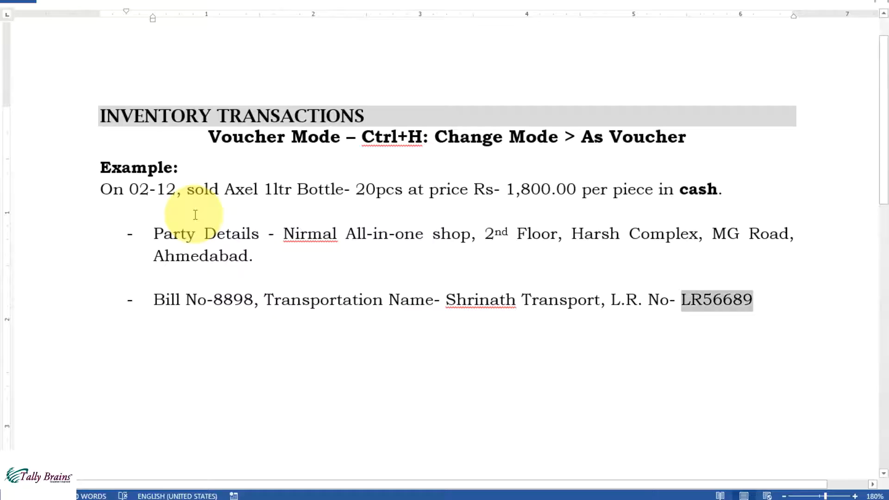
pyautogui.moveTo(284, 234); pyautogui.dragTo(476, 231)
pyautogui.hotkey('ctrl', 'c')
pyautogui.hotkey('alt', 'Tab')
pyautogui.hotkey('ctrl', 'alt', 'v')
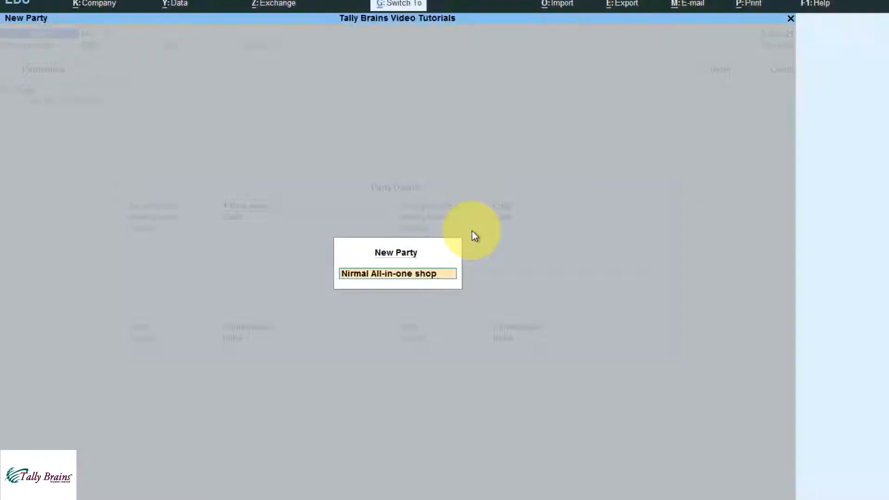
pyautogui.press('Return')
pyautogui.press('Return')
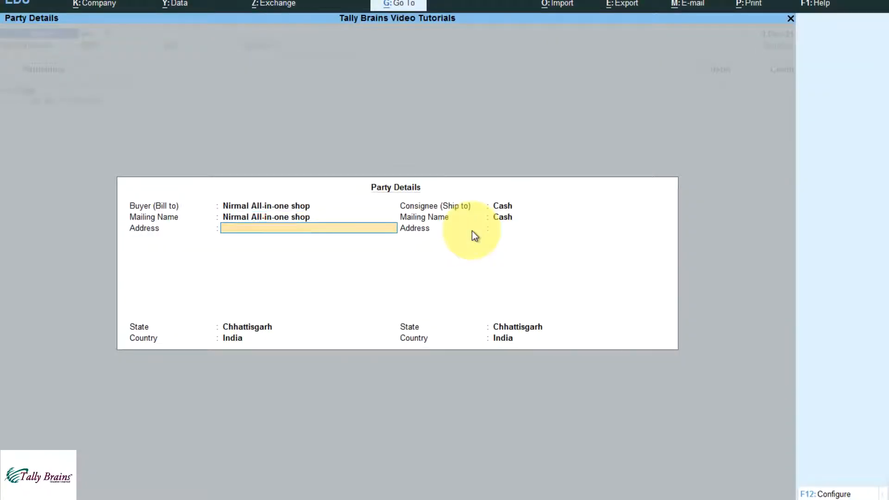
pyautogui.hotkey('alt', 'Tab')
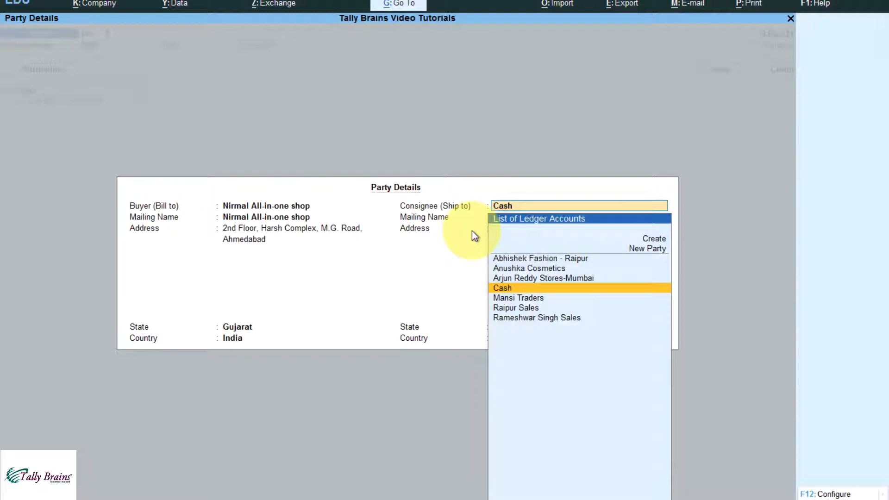
# - Set the consignee to a new party named Nirmal All-in-one shop
pyautogui.press('Up')
pyautogui.press('Up')
pyautogui.press('Up')
pyautogui.press('Up')
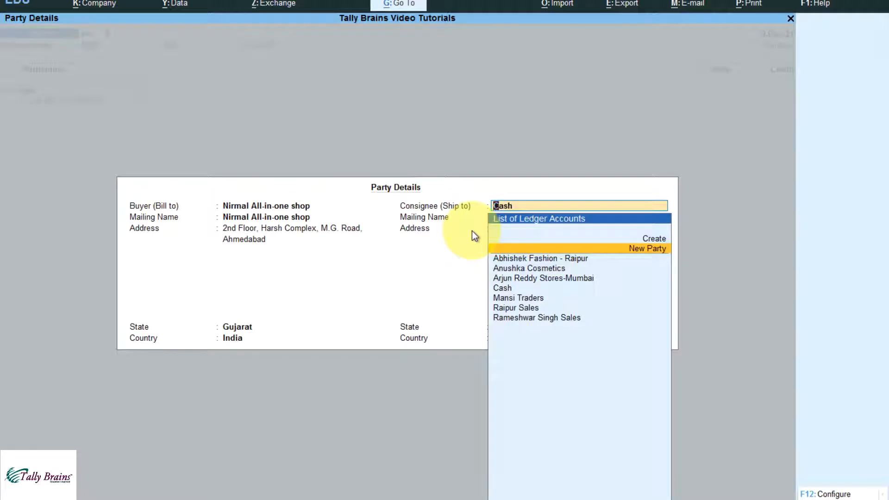
pyautogui.press('Up')
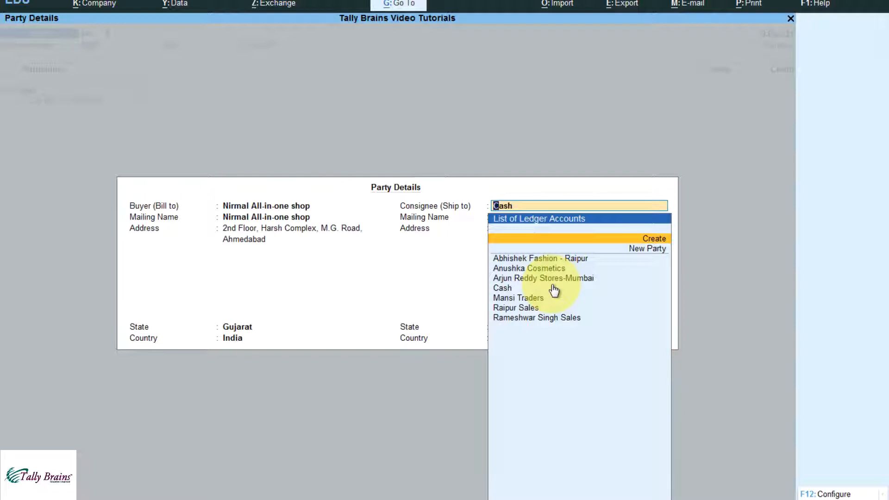
pyautogui.press('Down')
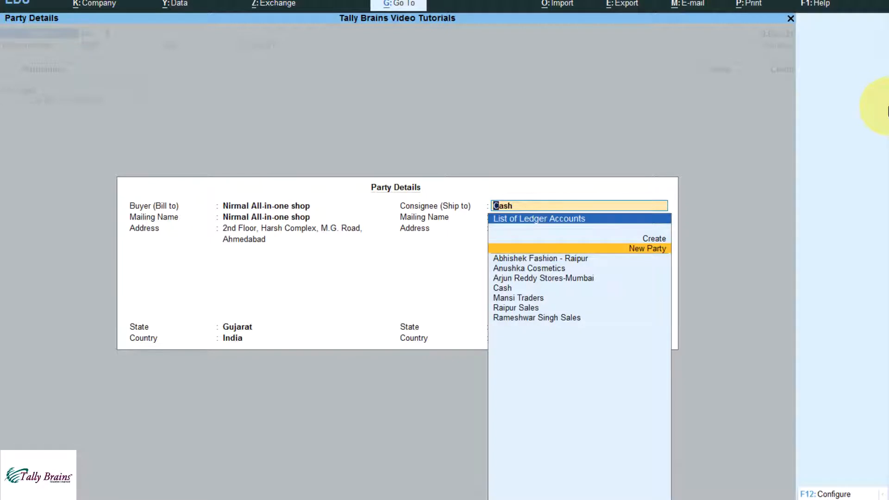
pyautogui.press('Return')
pyautogui.write('Nirmal All-in-one shop')
pyautogui.press('Return')
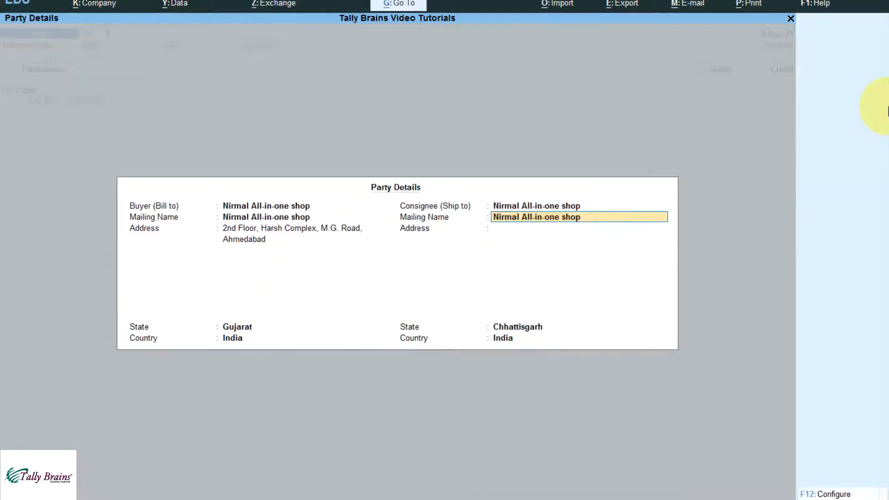
# - Keep the consignee's mailing name and fill in its two-line postal address
pyautogui.press('Return')
pyautogui.write('2nd')
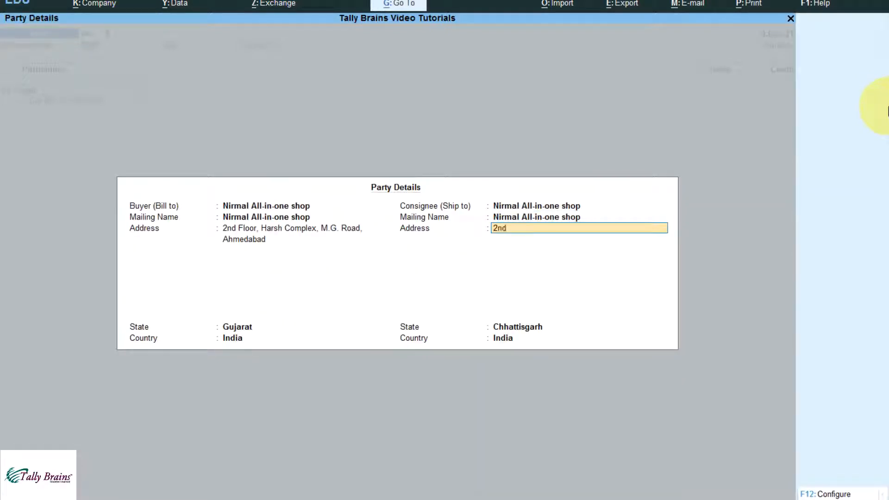
pyautogui.write(' Floor, Harsh Complex, M.G')
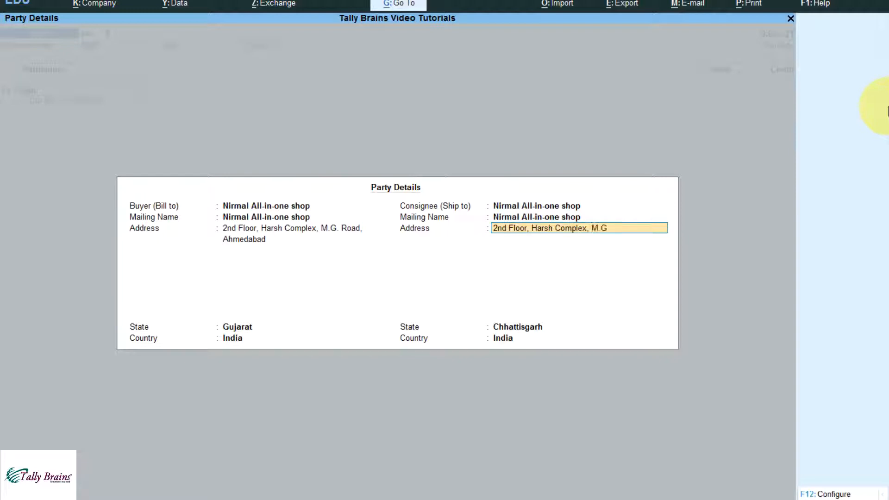
pyautogui.write('. Road,')
pyautogui.press('Return')
pyautogui.write('Ahmedabad')
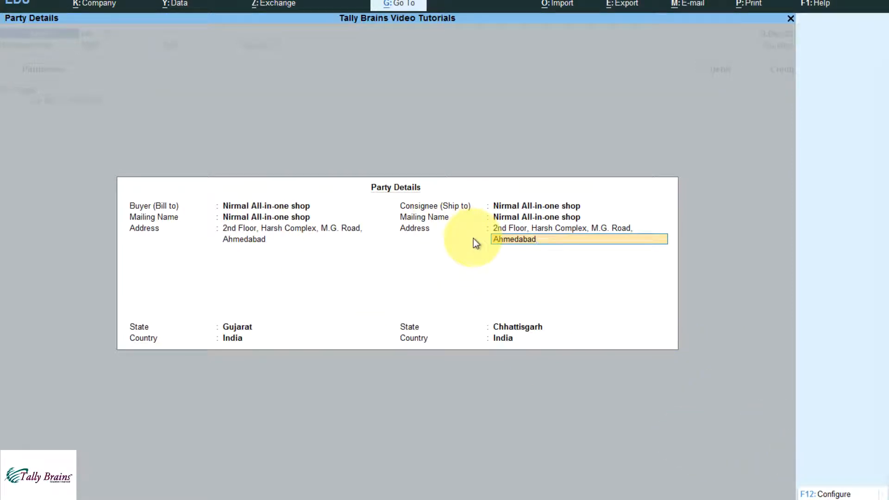
# - Turn off separate Buyer and Consignee details in the configuration, keep the mailing name enabled, and accept the buyer's party details
pyautogui.click(831, 495)
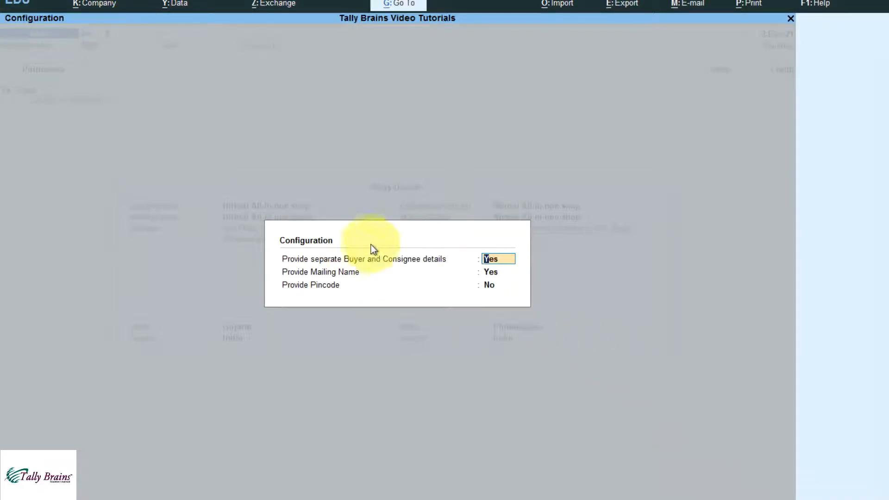
pyautogui.write('n')
pyautogui.press('Return')
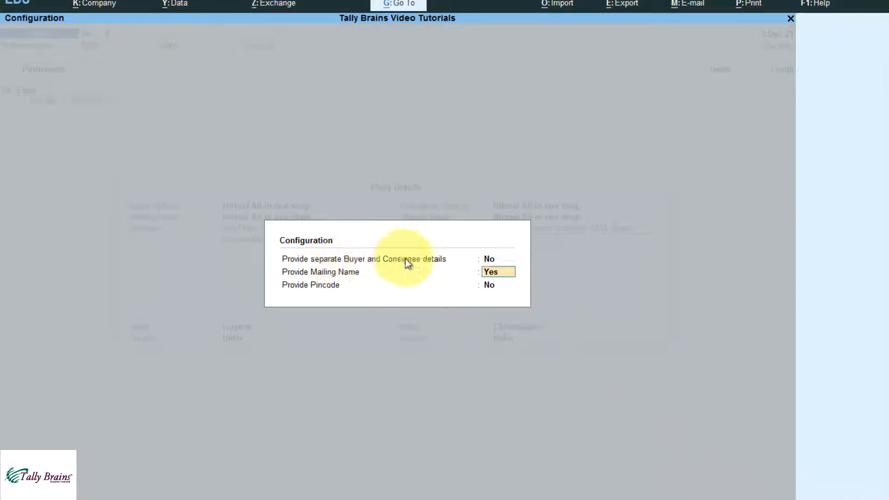
pyautogui.press('Return')
pyautogui.press('Return')
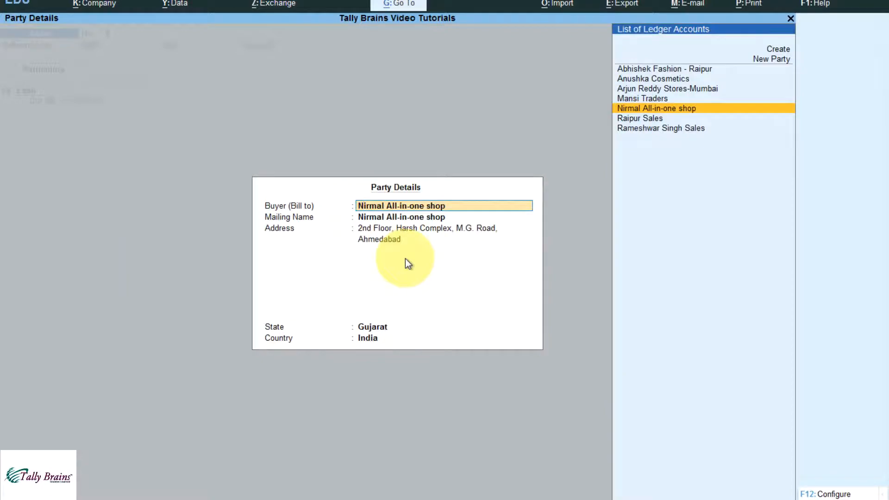
pyautogui.press('Return')
pyautogui.press('Return')
pyautogui.press('Return')
# - Work out the amount from the Word example with the calculator, debit Cash 36,000.00 and credit the Sales ledger, and close the calculator
pyautogui.hotkey('alt', 'Tab')
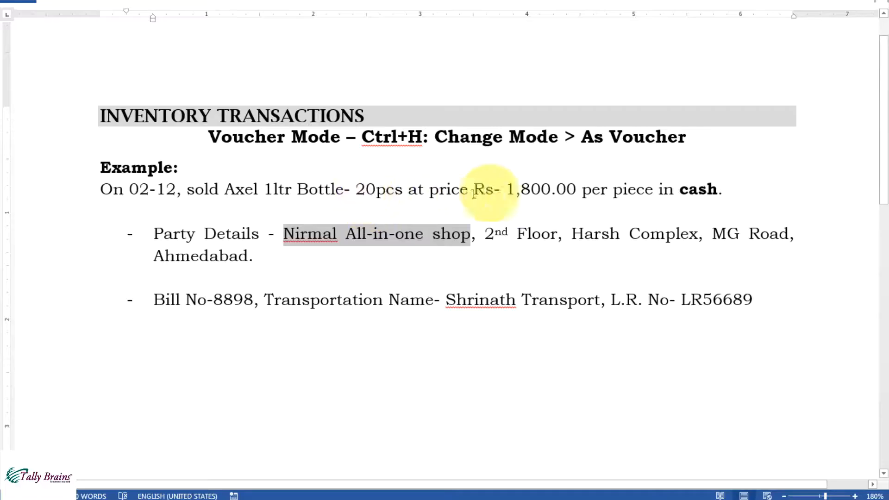
pyautogui.hotkey('alt', 'Tab')
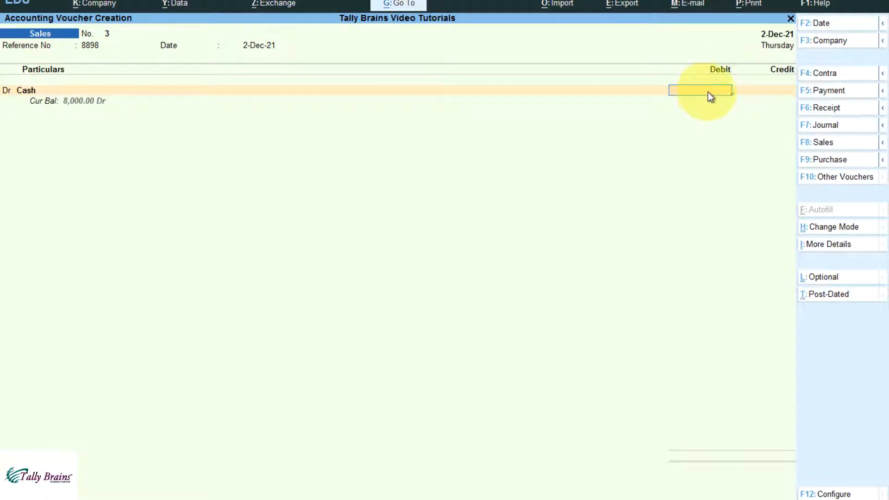
pyautogui.hotkey('alt', 'c')
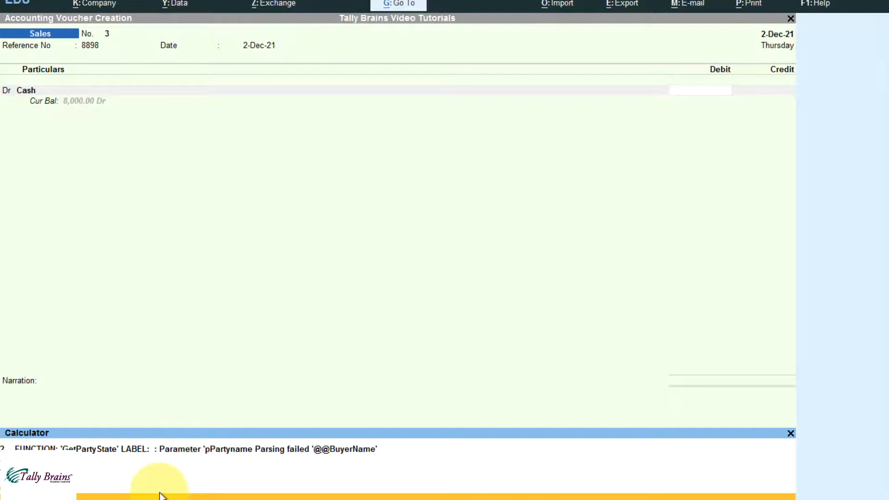
pyautogui.press('Return')
pyautogui.press('Return')
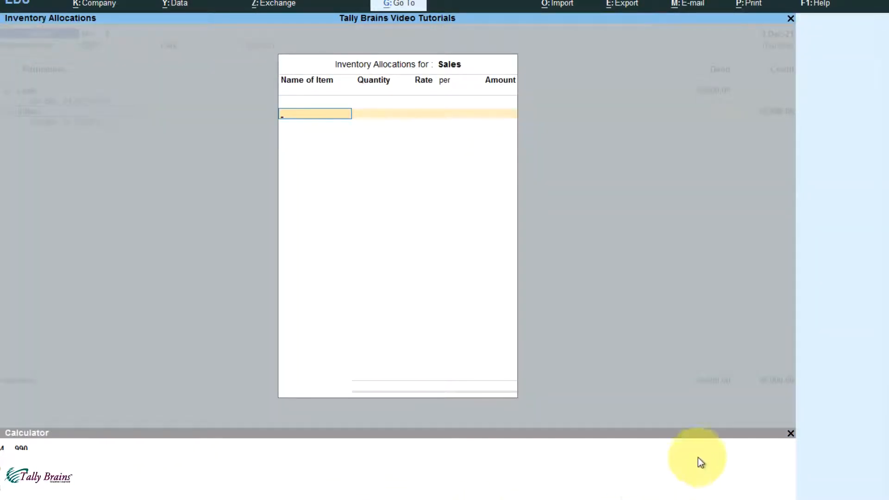
pyautogui.click(790, 433)
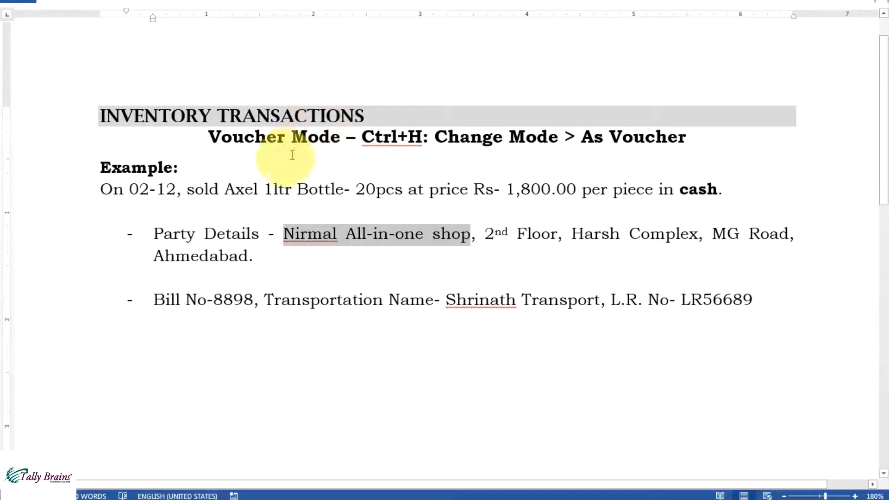
# - Start a new stock item named Axel 1ltr Bottle from the Word example, keeping it under Primary
pyautogui.moveTo(224, 189); pyautogui.dragTo(340, 189)
pyautogui.hotkey('alt', 'Tab')
pyautogui.write('A')
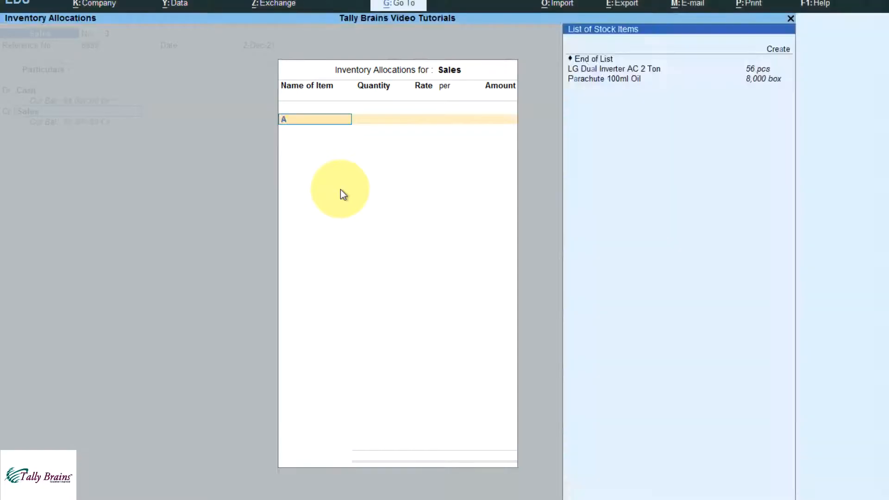
pyautogui.hotkey('alt', 'c')
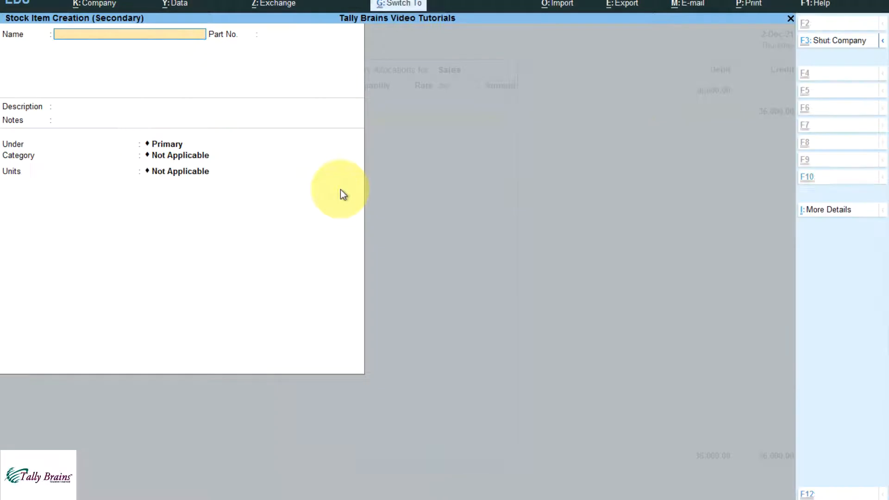
pyautogui.hotkey('ctrl', 'alt', 'v')
pyautogui.press('Return')
pyautogui.press('Return')
pyautogui.press('Return')
pyautogui.press('Return')
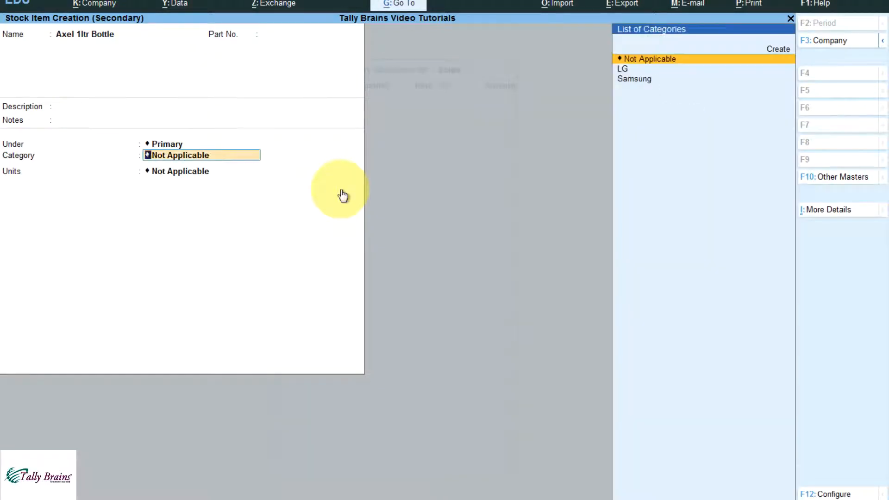
# - Leave the stock item's category Not Applicable, set its unit to pcs, and save the item
pyautogui.press('Return')
pyautogui.press('Down')
pyautogui.press('Down')
pyautogui.press('Down')
pyautogui.press('Down')
pyautogui.press('Down')
pyautogui.press('Down')
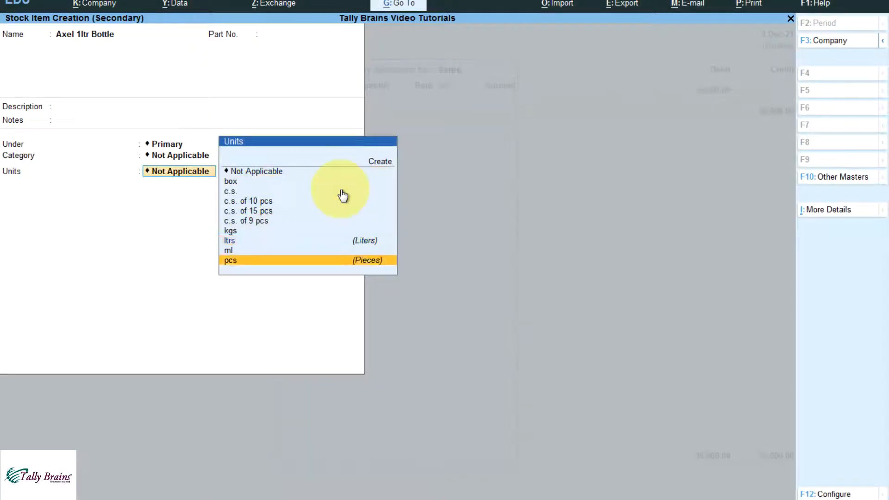
pyautogui.press('Return')
pyautogui.press('Return')
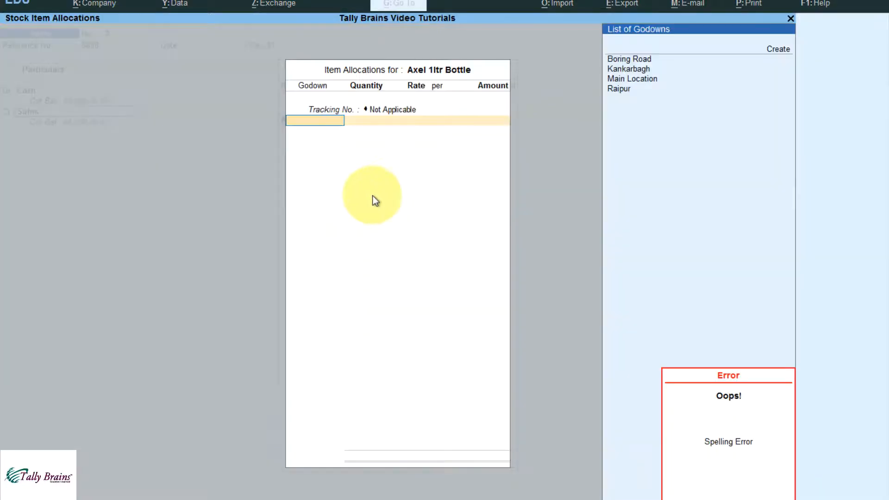
# - Allocate 20 pcs of Axel 1ltr Bottle to the Main Location godown, keeping the tracking number Not Applicable
pyautogui.hotkey('alt', 'Tab')
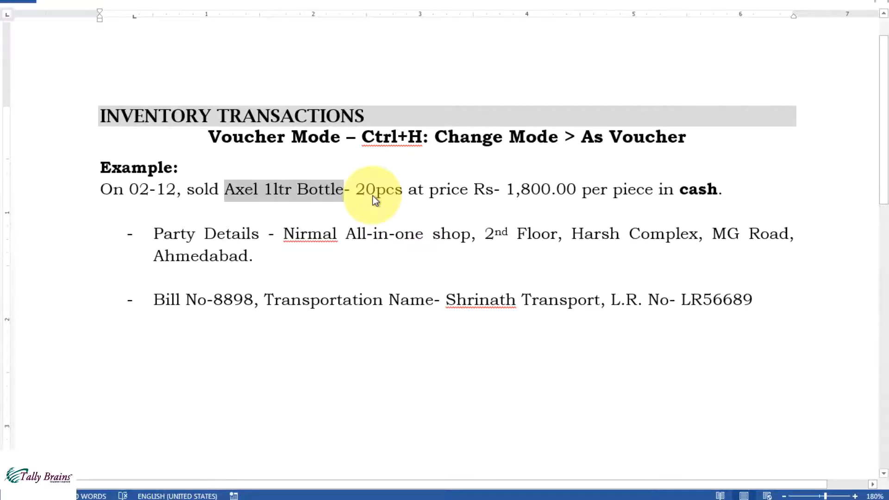
pyautogui.hotkey('alt', 'Tab')
pyautogui.press('Down')
pyautogui.press('Down')
pyautogui.press('Down')
pyautogui.press('Down')
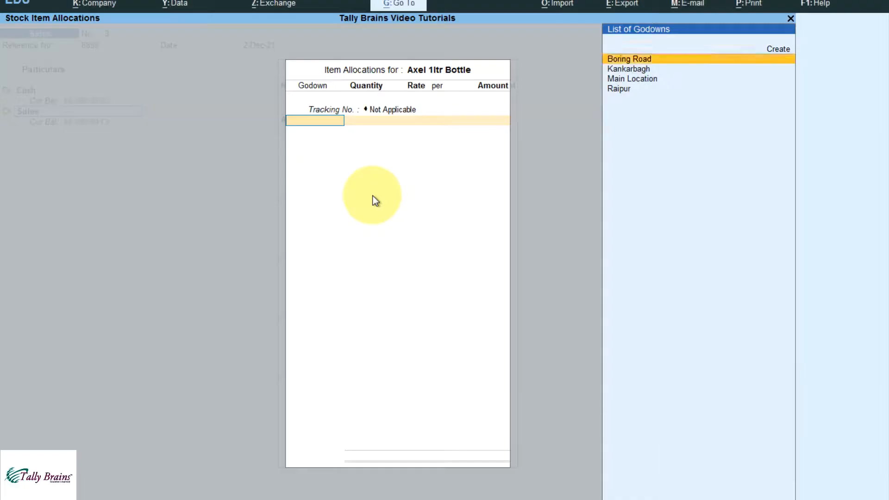
pyautogui.press('Up')
pyautogui.press('Return')
pyautogui.write('20')
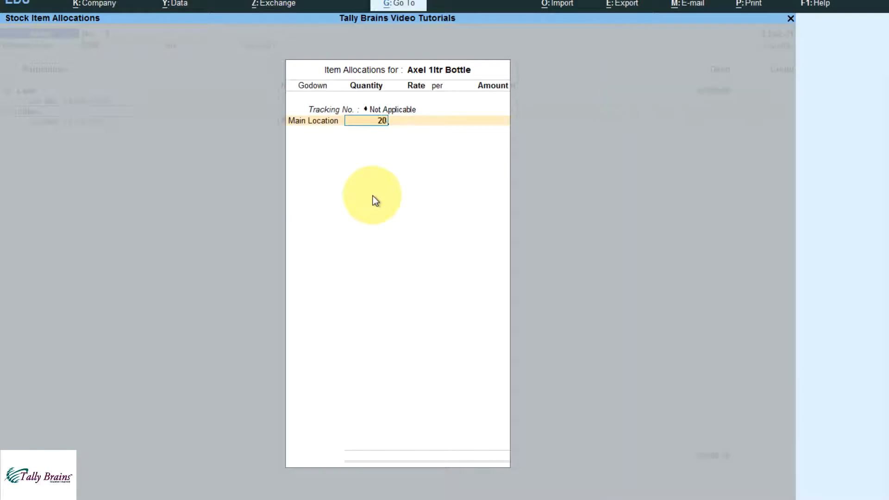
pyautogui.press('Return')
pyautogui.press('Return')
pyautogui.press('Return')
pyautogui.press('BackSpace')
pyautogui.press('Return')
# - Set the item's rate to 1,800.00 per piece from the Word example and accept the item allocation
pyautogui.hotkey('alt', 'Tab')
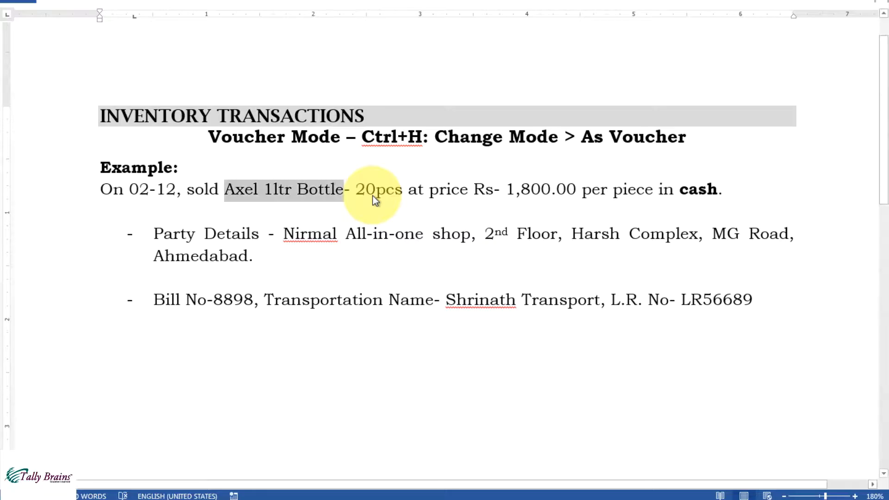
pyautogui.hotkey('alt', 'Tab')
pyautogui.write('1800')
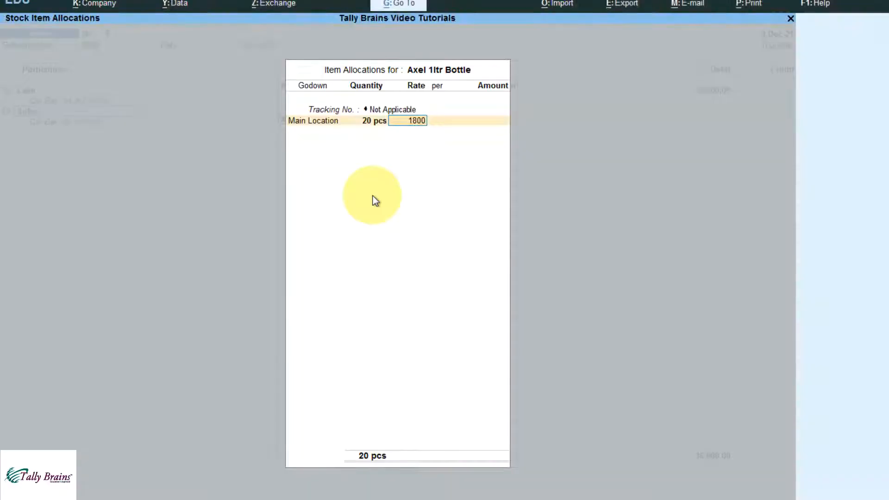
pyautogui.press('Return')
pyautogui.press('Return')
pyautogui.press('Return')
pyautogui.press('Return')
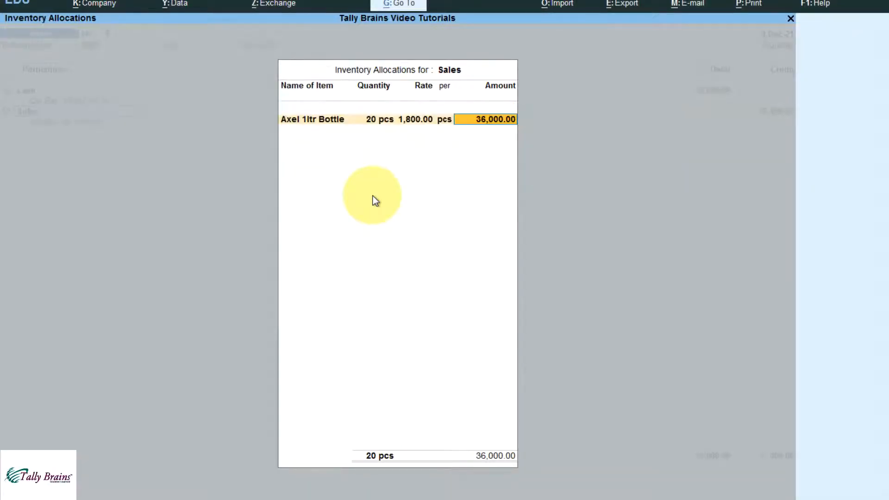
# - Finish the inventory allocation, enter a narration ending "cash to - Nirmal All-in-one shop", and accept the sales voucher
pyautogui.press('Return')
pyautogui.press('Return')
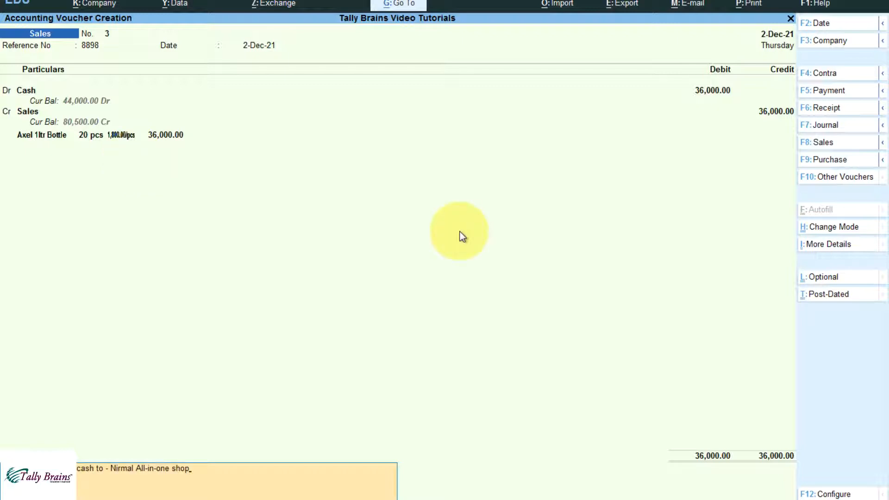
pyautogui.press('Return')
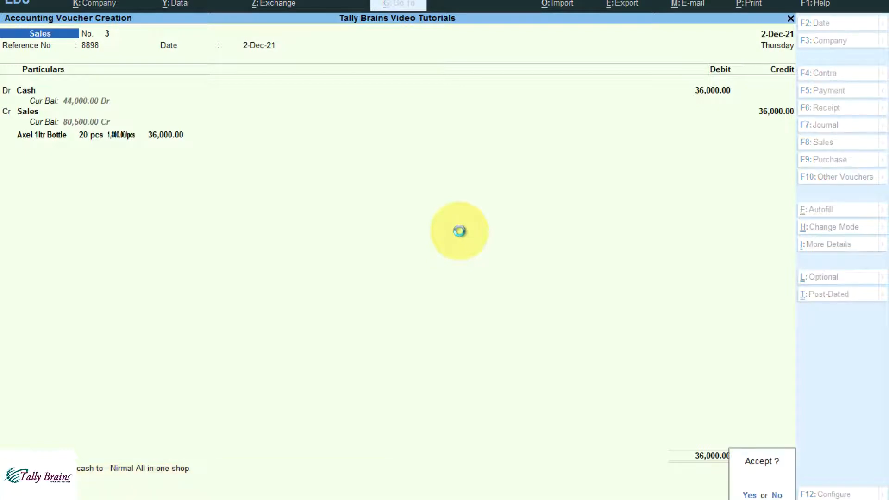
pyautogui.press('Return')
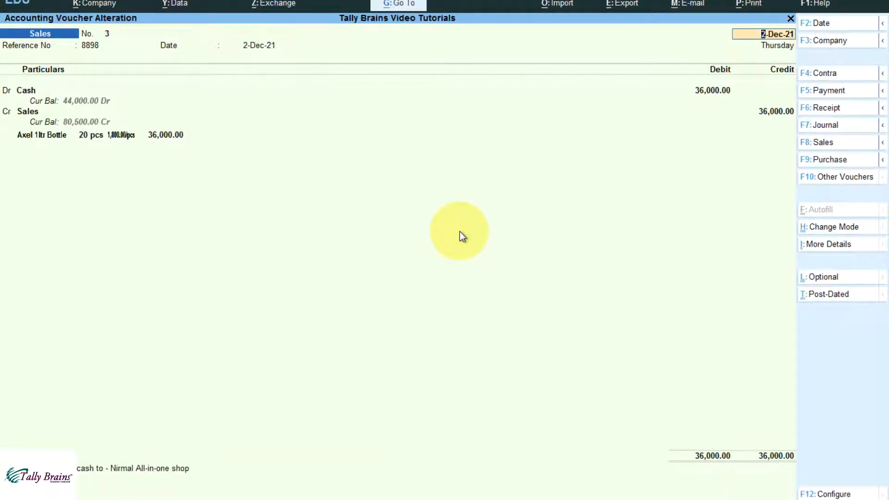
# - Review the dispatch and party details in the saved sales voucher and accept them as they are
pyautogui.press('Return')
pyautogui.press('Return')
pyautogui.press('Return')
pyautogui.press('Return')
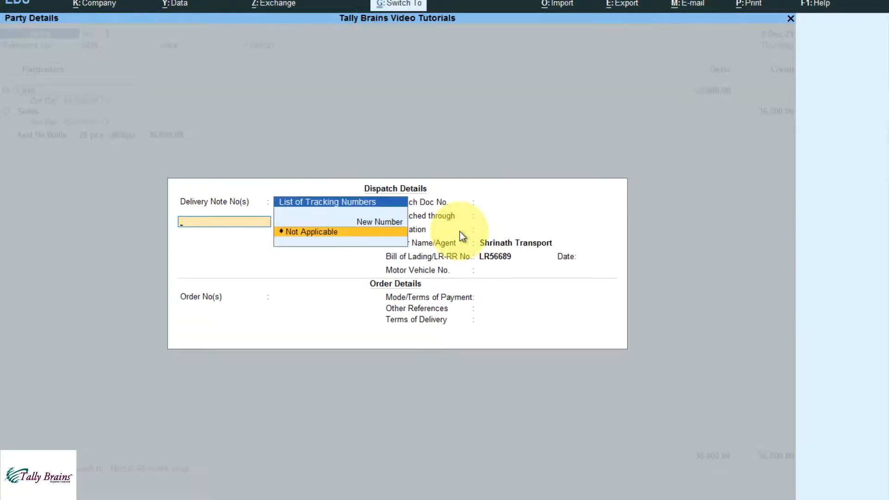
pyautogui.hotkey('ctrl', 'a')
pyautogui.hotkey('ctrl', 'a')
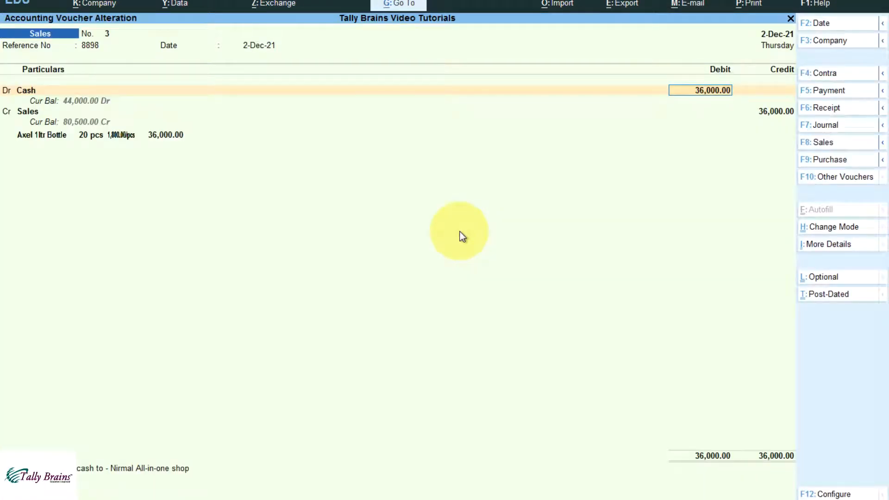
# - Preview the current voucher's printed invoice, examine its item and party details enlarged, and close the preview
pyautogui.click(754, 14)
pyautogui.click(754, 13)
pyautogui.click(750, 8)
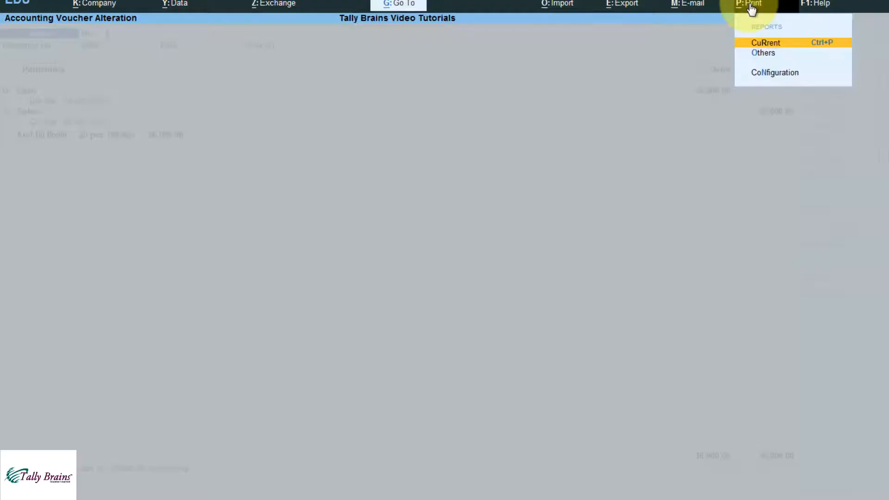
pyautogui.press('Return')
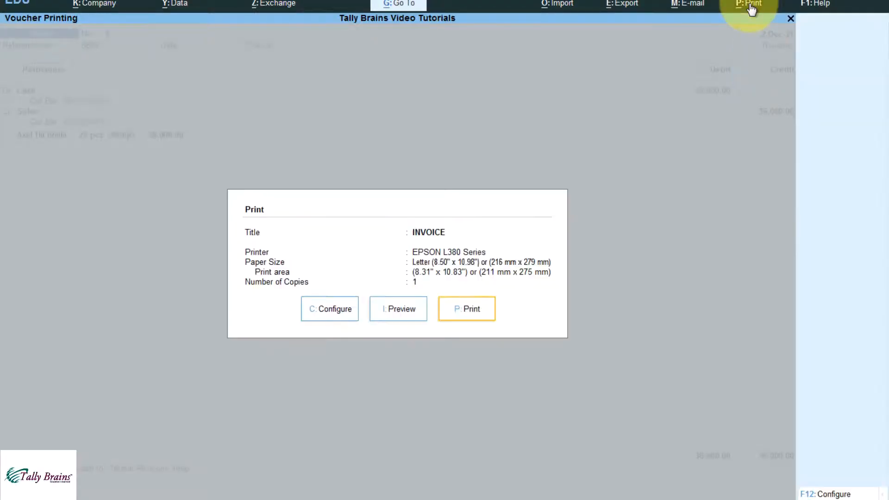
pyautogui.press('i')
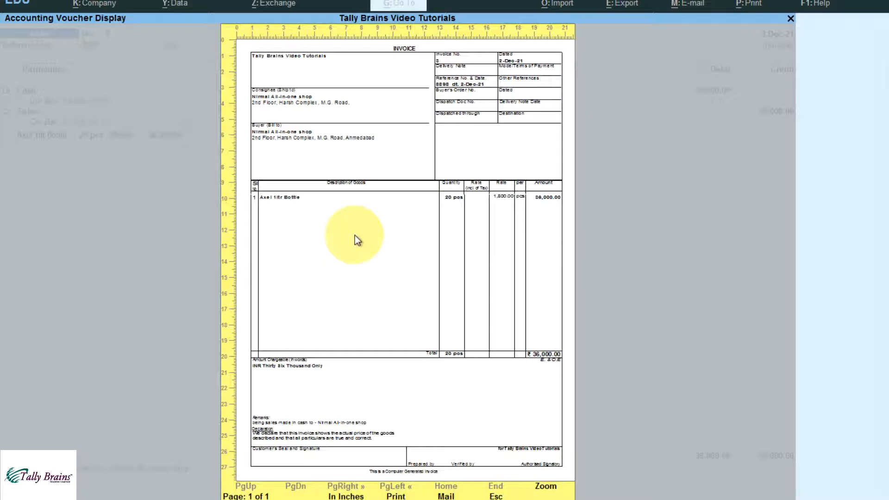
pyautogui.hotkey('alt', 'z')
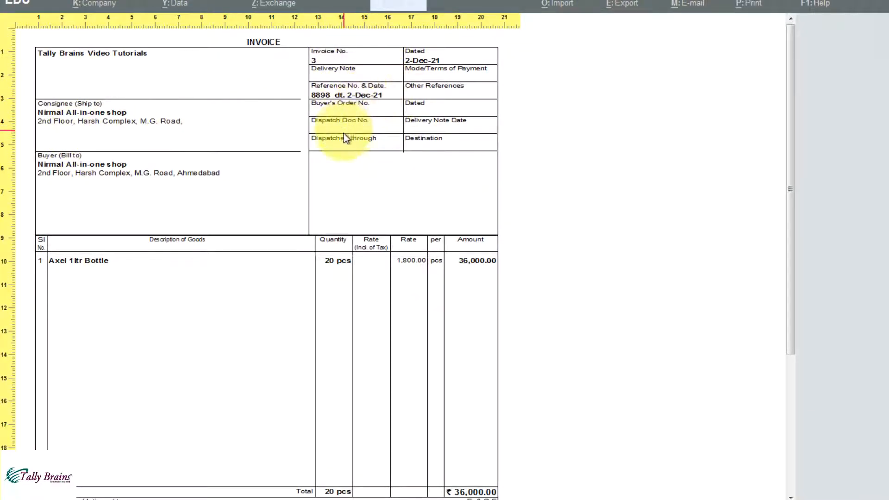
pyautogui.click(395, 170)
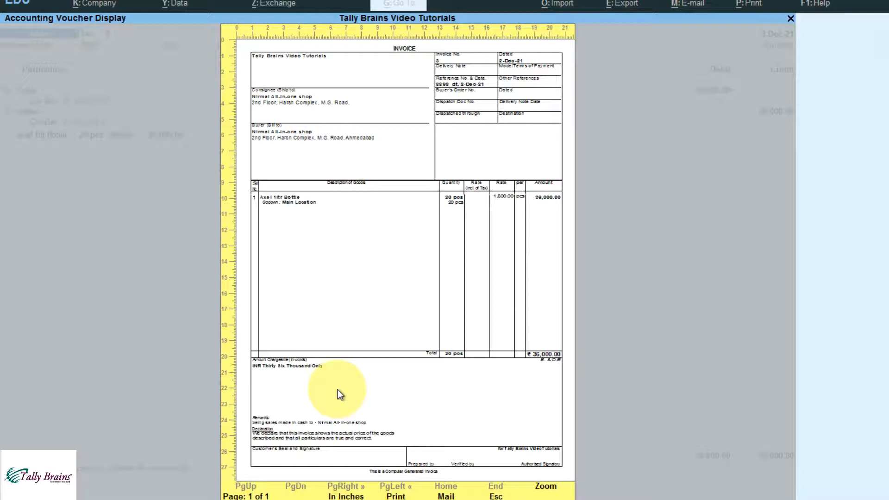
pyautogui.press('Escape')
pyautogui.press('Escape')
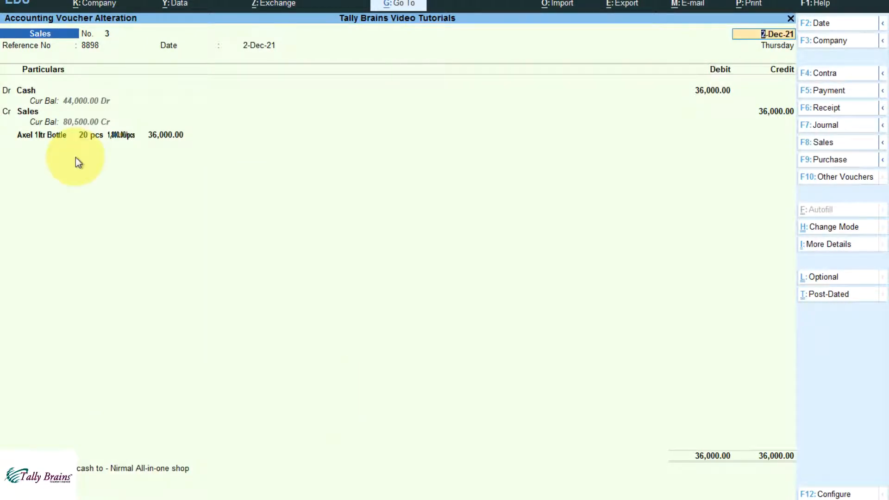
# - Check the Mojisah Sports example in Word and set the new sales voucher's date to 1-3
pyautogui.press('ctrl')
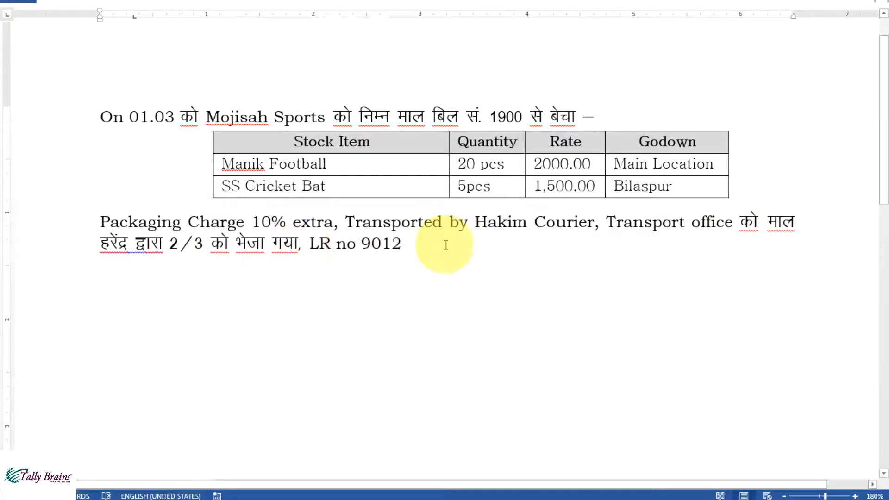
pyautogui.hotkey('alt', 'Tab')
pyautogui.hotkey('alt', 'Tab')
pyautogui.hotkey('alt', 'Tab')
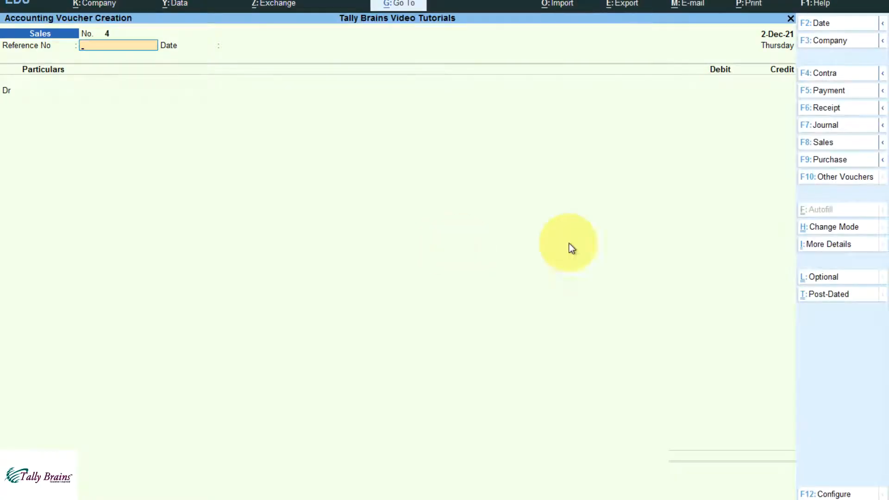
pyautogui.click(823, 28)
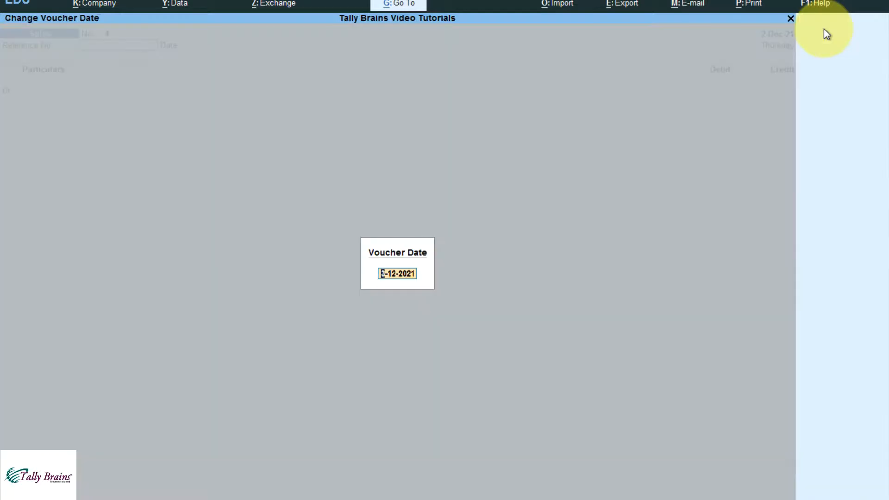
pyautogui.write('1')
pyautogui.write('-3')
pyautogui.press('Return')
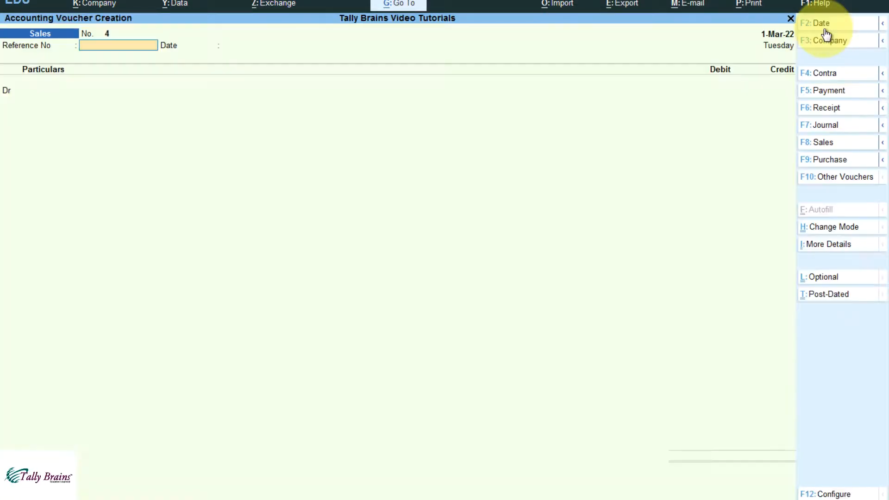
# - Change the sales voucher's mode to Item Invoice
pyautogui.click(827, 230)
pyautogui.press('Up')
pyautogui.press('Up')
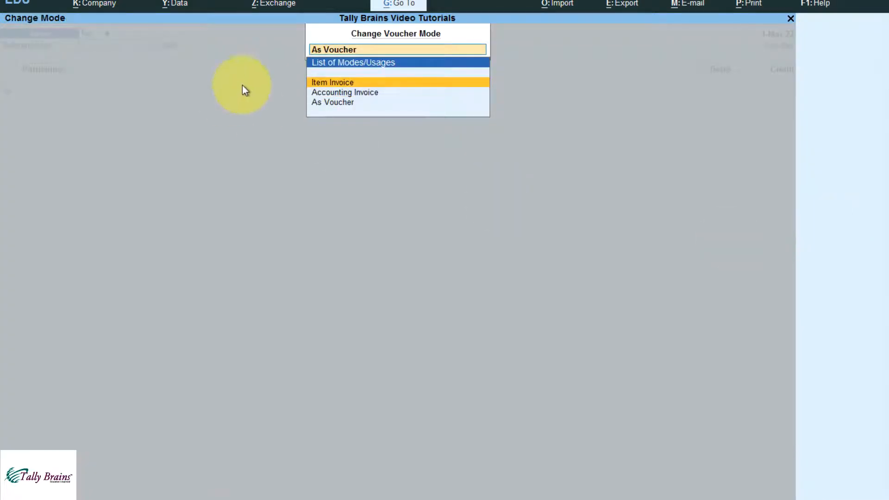
pyautogui.click(326, 86)
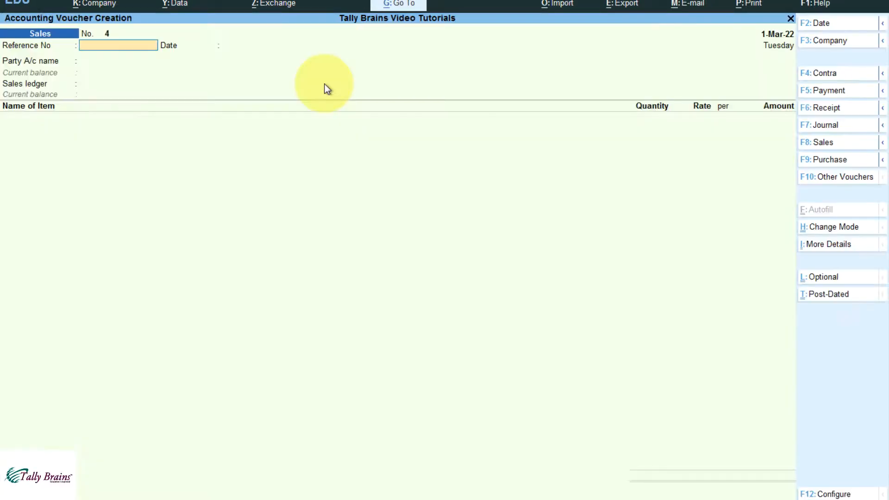
# - Look up the bill number in the Word example and enter 1900 as the voucher's reference number
pyautogui.hotkey('alt', 'Tab')
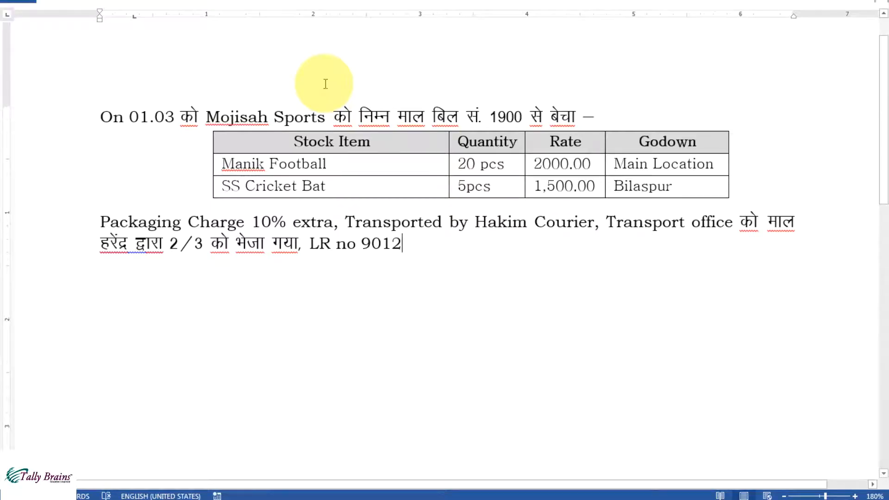
pyautogui.hotkey('alt', 'Tab')
pyautogui.hotkey('alt', 'Tab')
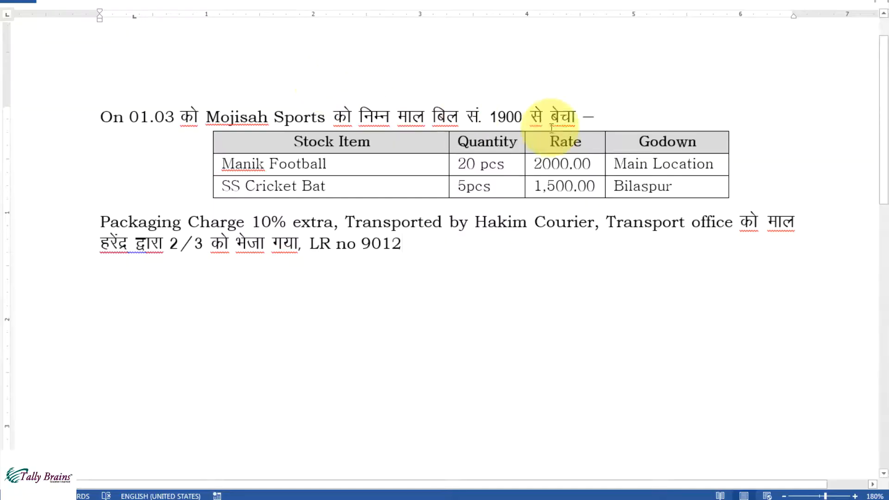
pyautogui.hotkey('alt', 'Tab')
pyautogui.write('1900')
pyautogui.press('Return')
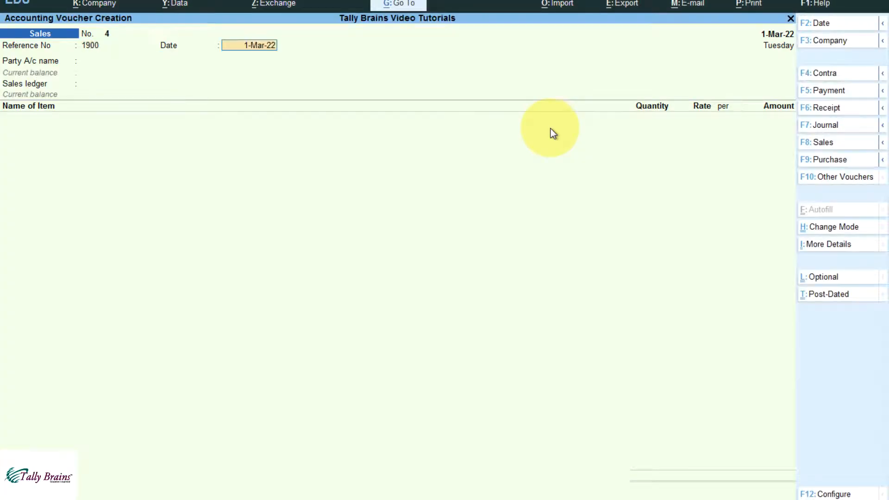
# - Look up the party in the Word example and create the ledger Mojisah Sports under Sundry Debtors
pyautogui.hotkey('alt', 'Tab')
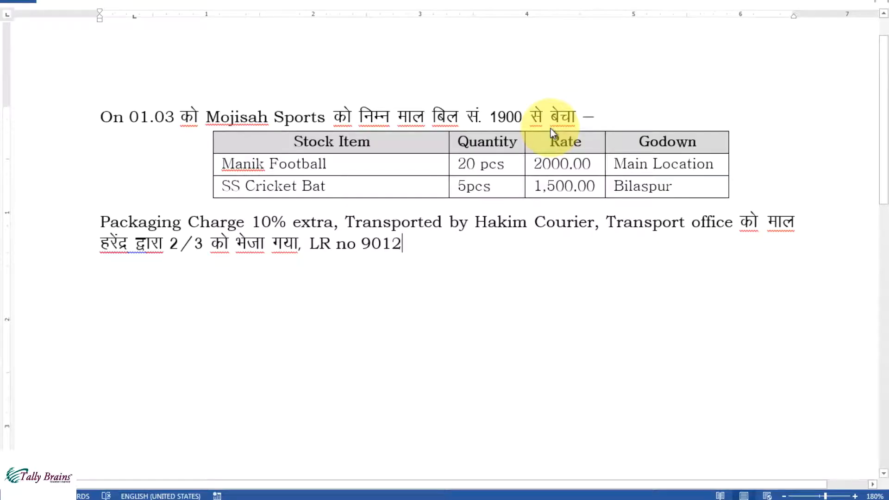
pyautogui.hotkey('alt', 'Tab')
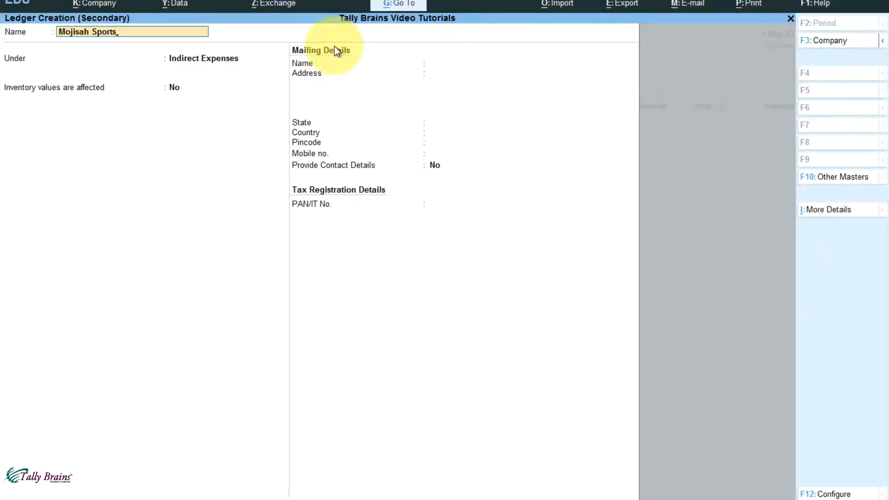
pyautogui.press('Return')
pyautogui.write('sund')
pyautogui.press('Return')
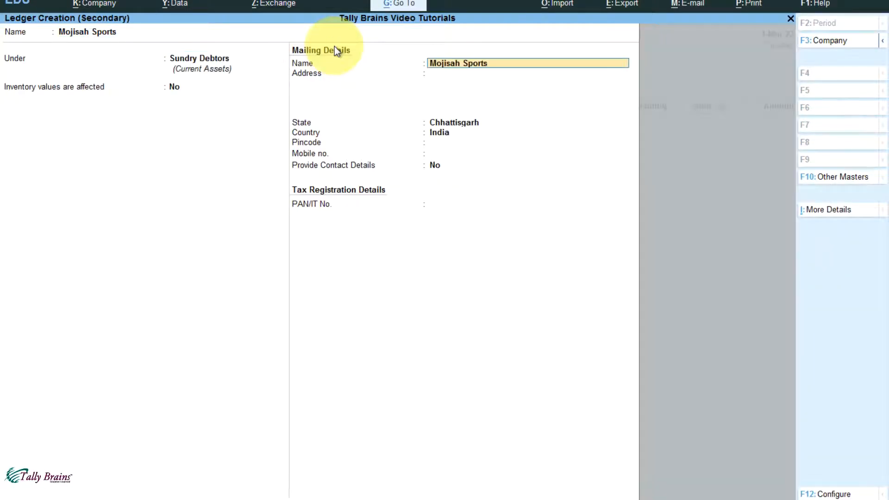
# - Check the transport details in Word, leave the delivery note as Not Applicable, and enter 9012 as the dispatch document number
pyautogui.hotkey('alt', 'Tab')
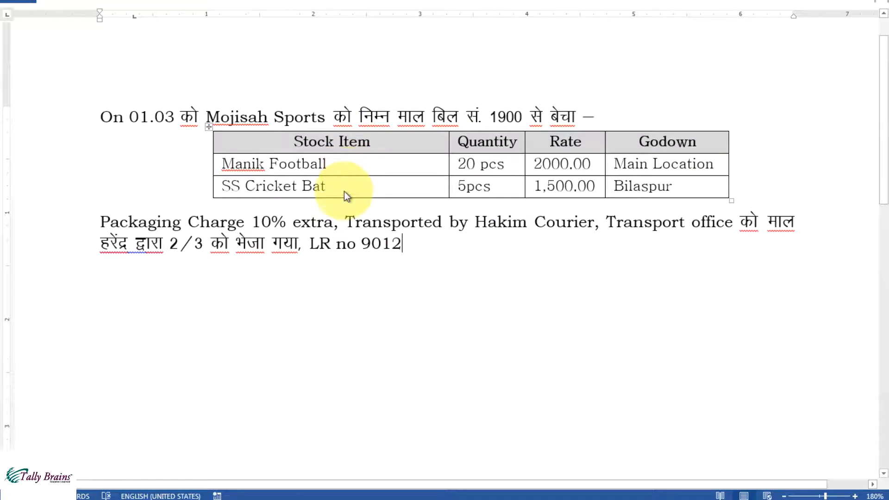
pyautogui.hotkey('alt', 'Tab')
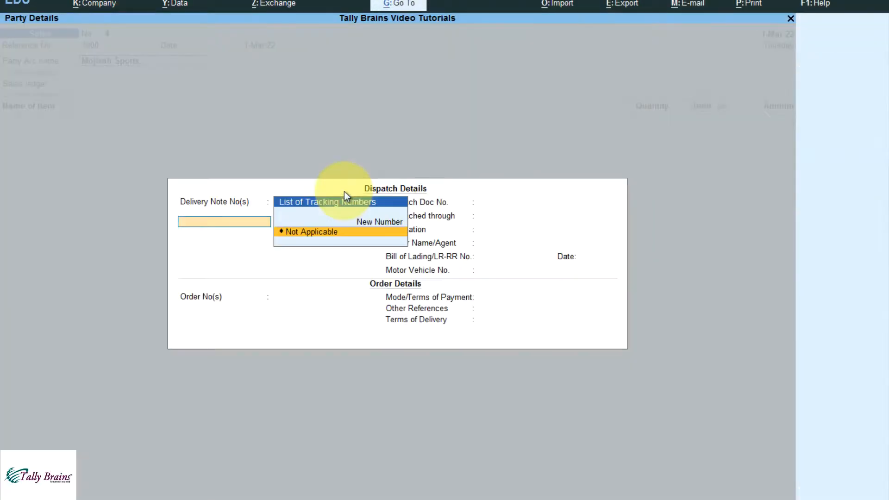
pyautogui.press('Return')
pyautogui.hotkey('alt', 'Tab')
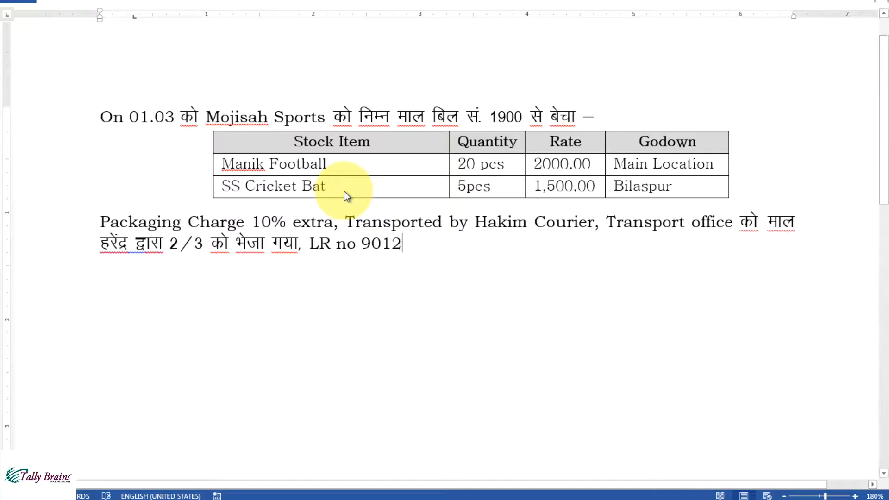
pyautogui.hotkey('alt', 'Tab')
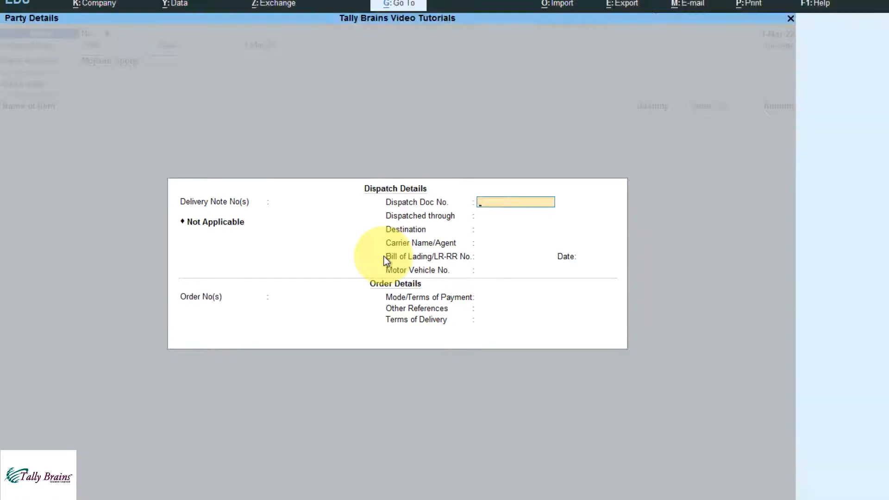
pyautogui.write('9012')
pyautogui.press('Return')
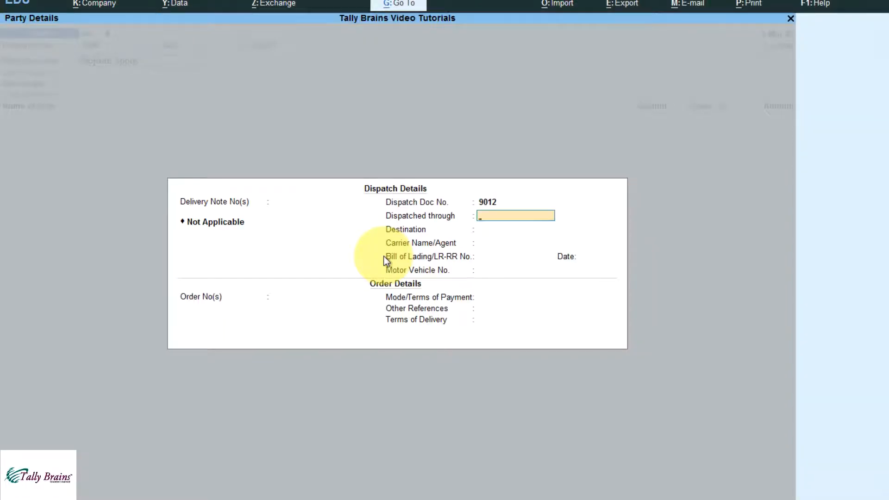
# - Enter Hakim Courier as the dispatch carrier under Dispatched through and set the bill of lading date to 2-Mar-22
pyautogui.hotkey('alt', 'Tab')
pyautogui.hotkey('alt', 'Tab')
pyautogui.write('Hakim Courier')
pyautogui.press('Return')
pyautogui.press('Return')
pyautogui.press('Return')
pyautogui.press('Return')
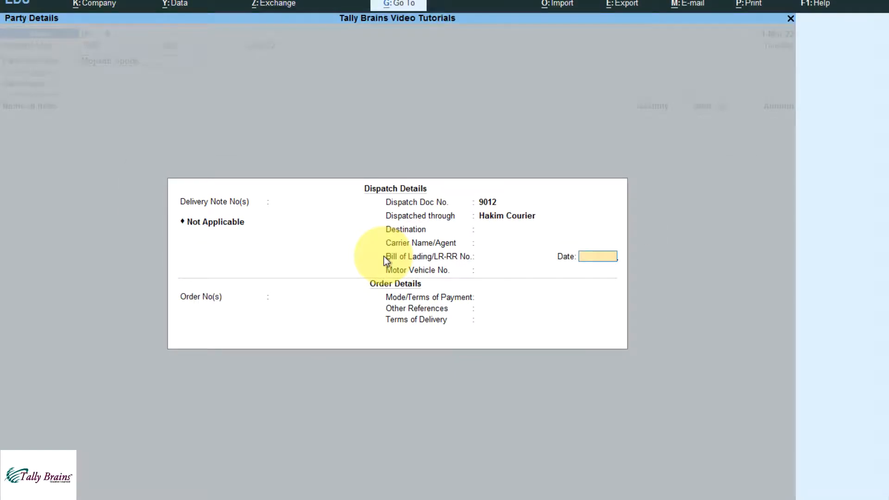
pyautogui.write('2')
pyautogui.press('Return')
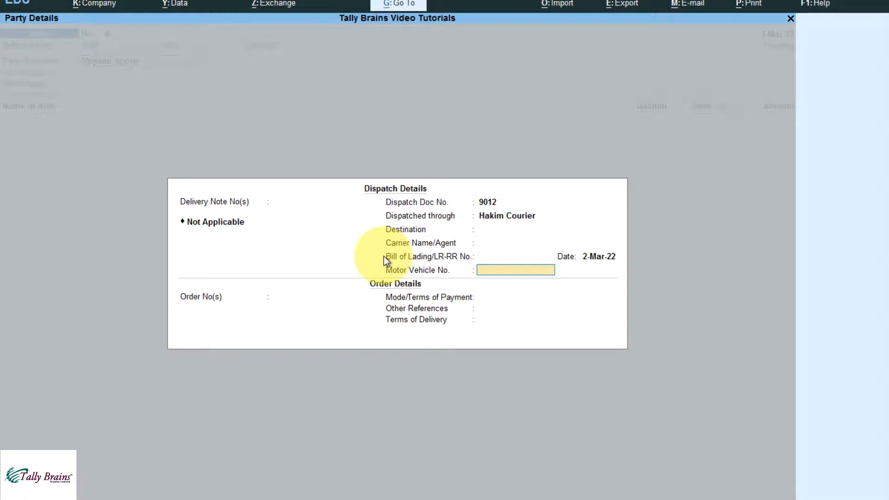
# - Accept the remaining dispatch, order and party details unchanged and choose Sales as the sales ledger
pyautogui.press('Return')
pyautogui.press('Return')
pyautogui.press('Return')
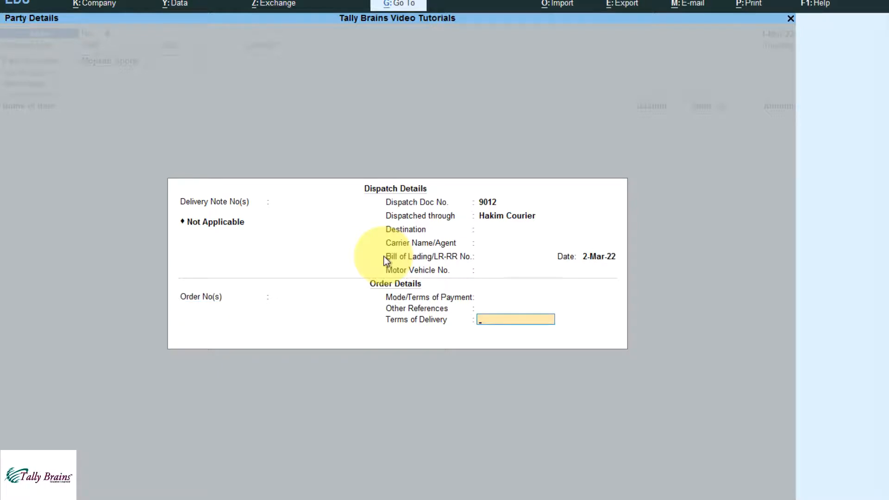
pyautogui.press('Return')
pyautogui.press('Return')
pyautogui.press('Return')
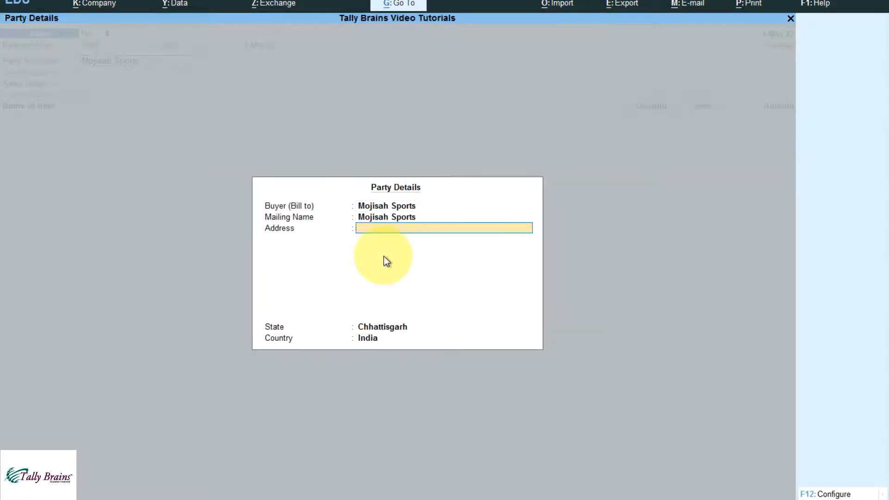
pyautogui.press('Return')
pyautogui.press('Return')
pyautogui.press('Return')
pyautogui.press('Return')
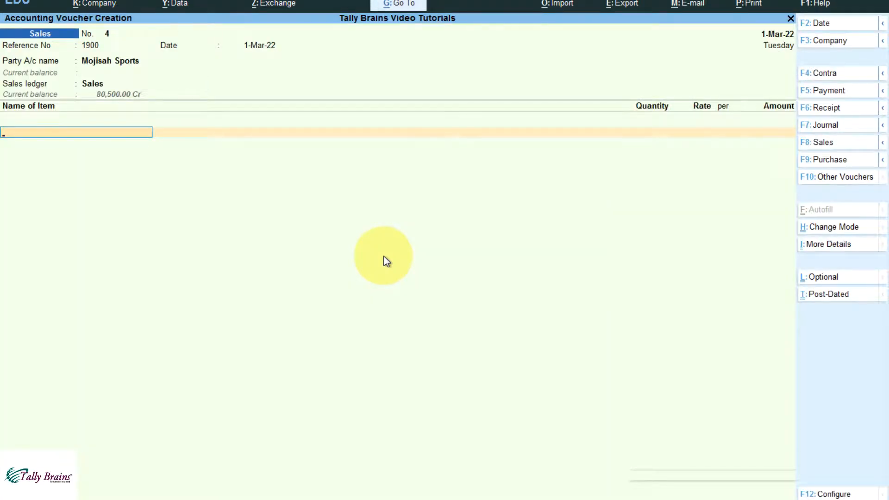
# - Look up the first item in the Word example and create the stock item Manik Football with pcs as its unit
pyautogui.hotkey('alt', 'Tab')
pyautogui.hotkey('alt', 'Tab')
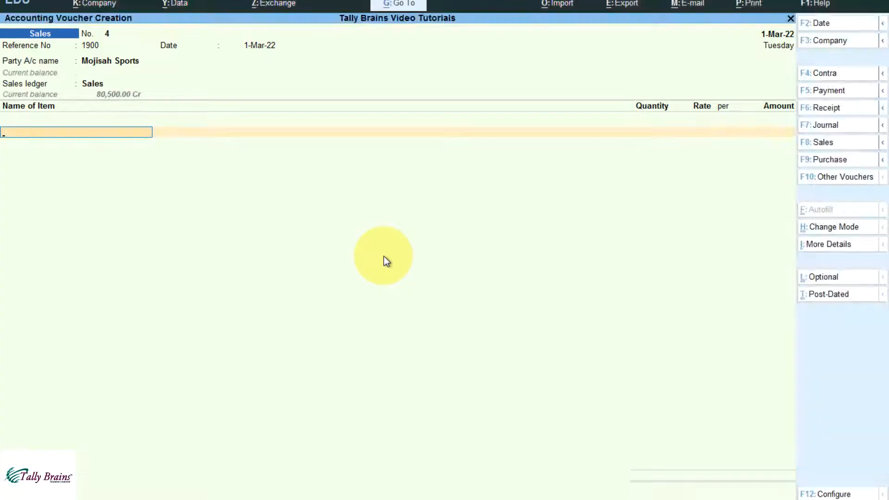
pyautogui.hotkey('alt', 'c')
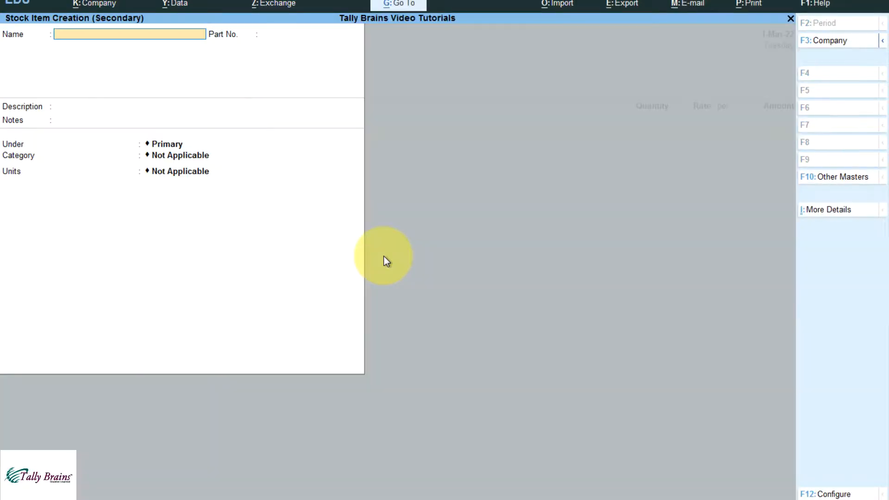
pyautogui.write('Manik Football')
pyautogui.press('Return')
pyautogui.hotkey('ctrl', 'a')
# - Allocate Manik Football to Main Location with 20 pcs at a rate of 2,000, leaving its discount blank
pyautogui.hotkey('alt', 'Tab')
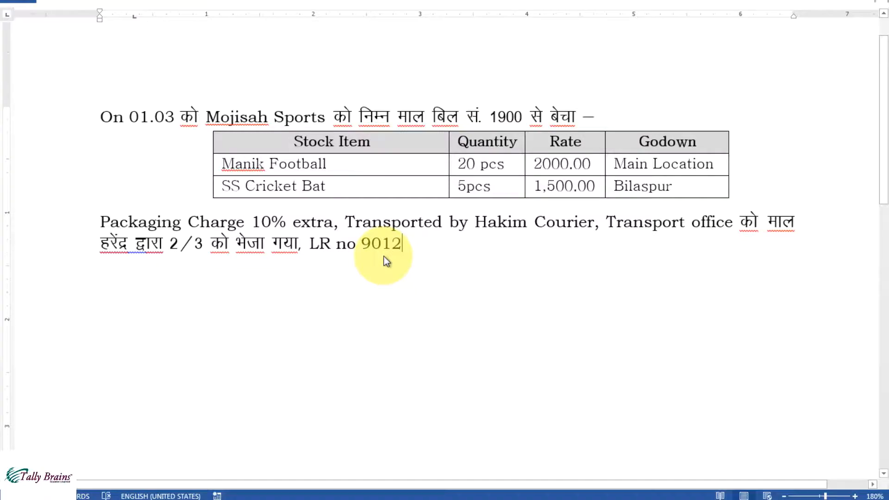
pyautogui.hotkey('alt', 'Tab')
pyautogui.write('M')
pyautogui.press('Return')
pyautogui.hotkey('alt', 'Tab')
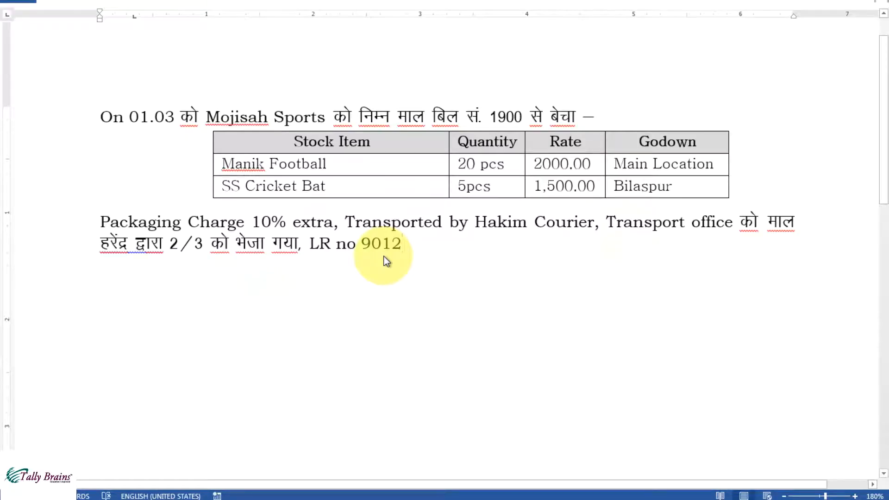
pyautogui.hotkey('alt', 'Tab')
pyautogui.write('20')
pyautogui.press('Return')
pyautogui.write('2,')
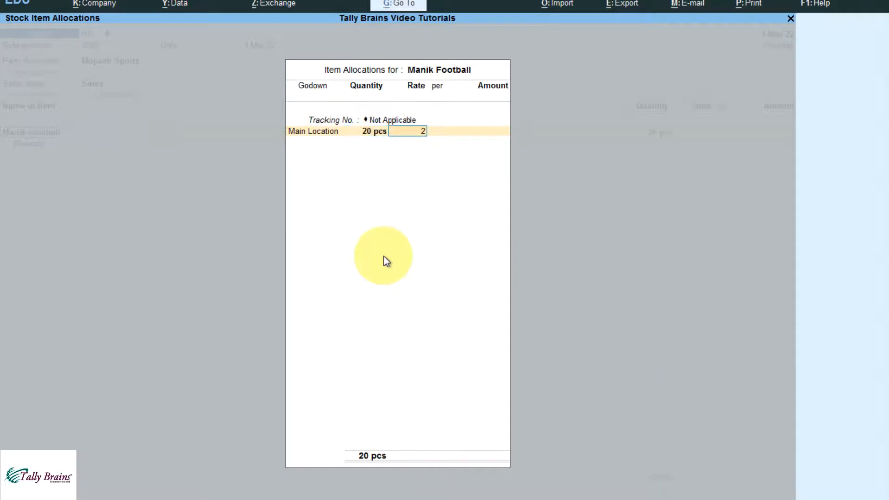
pyautogui.write('000')
pyautogui.press('Return')
pyautogui.press('Return')
pyautogui.press('Return')
pyautogui.press('Return')
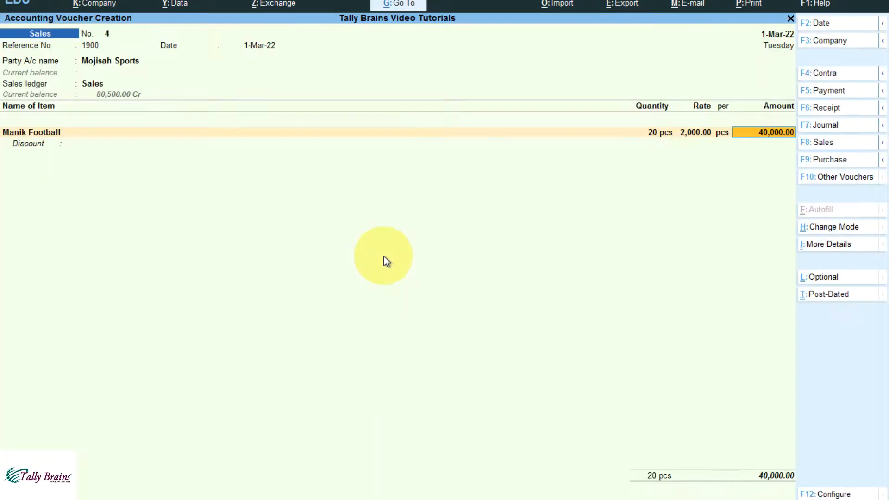
pyautogui.press('Return')
pyautogui.press('Return')
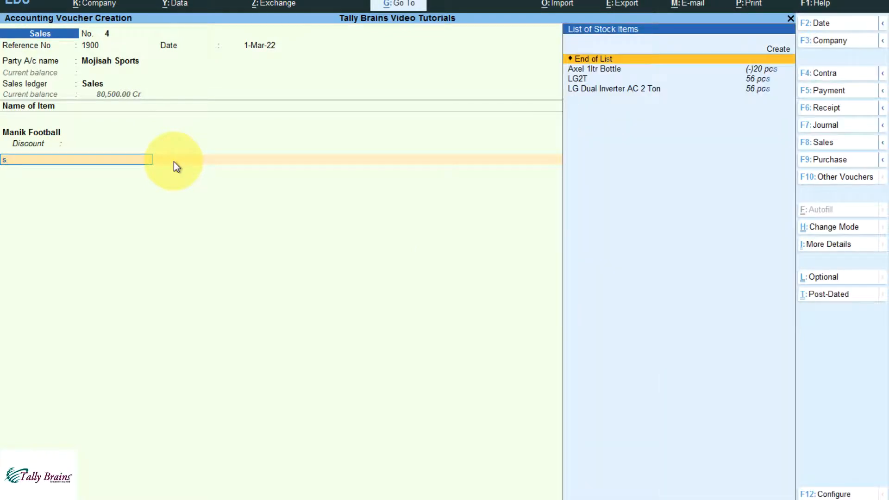
# - Create the stock item SS Cricket Bat with pcs as its unit for the second item line
pyautogui.hotkey('alt', 'c')
pyautogui.write('SS Cric')
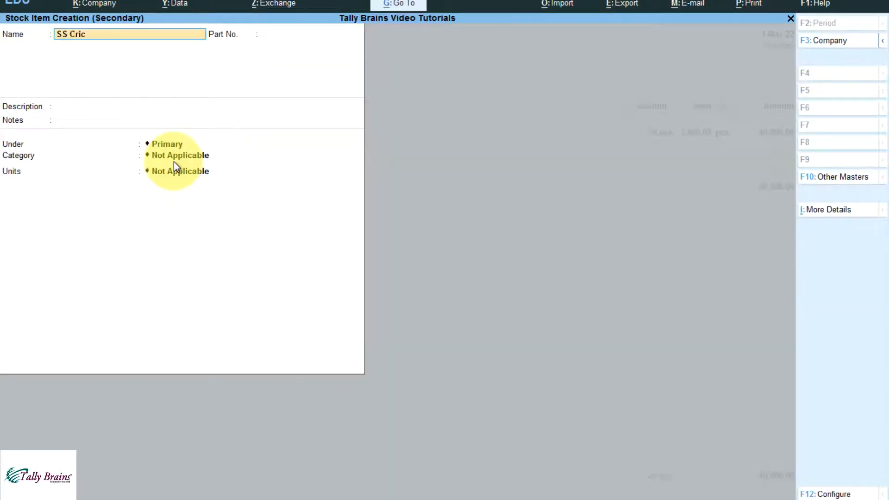
pyautogui.write('ket Bat')
pyautogui.press('Return')
pyautogui.press('Return')
pyautogui.press('Return')
pyautogui.press('Return')
pyautogui.press('Return')
pyautogui.press('Return')
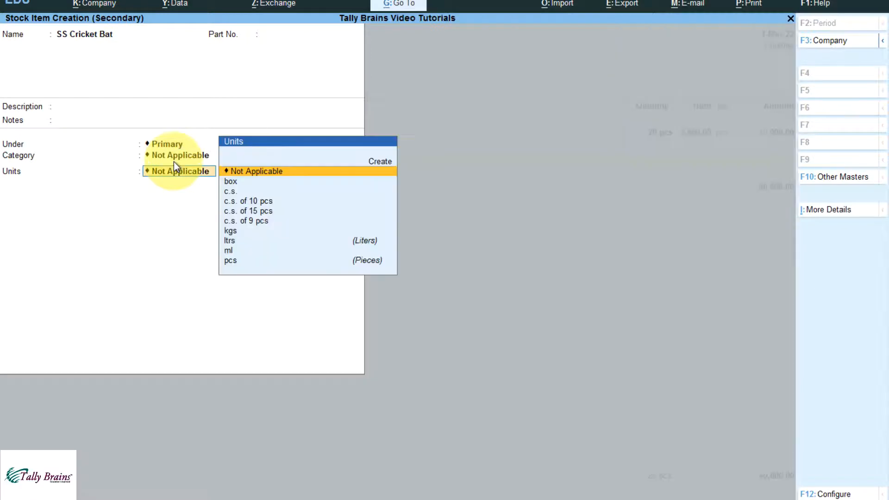
pyautogui.press('Down')
pyautogui.press('Down')
pyautogui.press('Down')
pyautogui.press('Down')
pyautogui.press('Down')
pyautogui.press('Down')
pyautogui.press('Down')
pyautogui.press('Down')
pyautogui.press('Down')
pyautogui.press('Return')
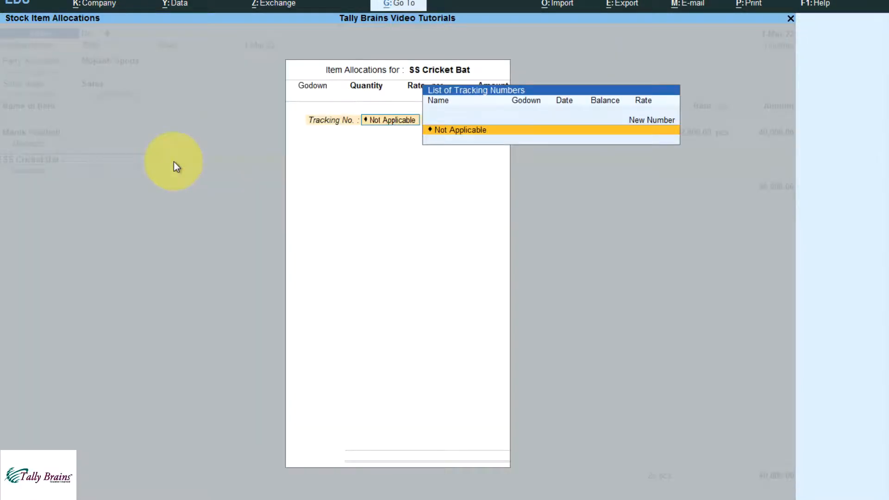
# - Check the godown in Word and create the godown Bilaspur for the SS Cricket Bat allocation, with tracking number Not Applicable
pyautogui.press('Return')
pyautogui.hotkey('alt', 'Tab')
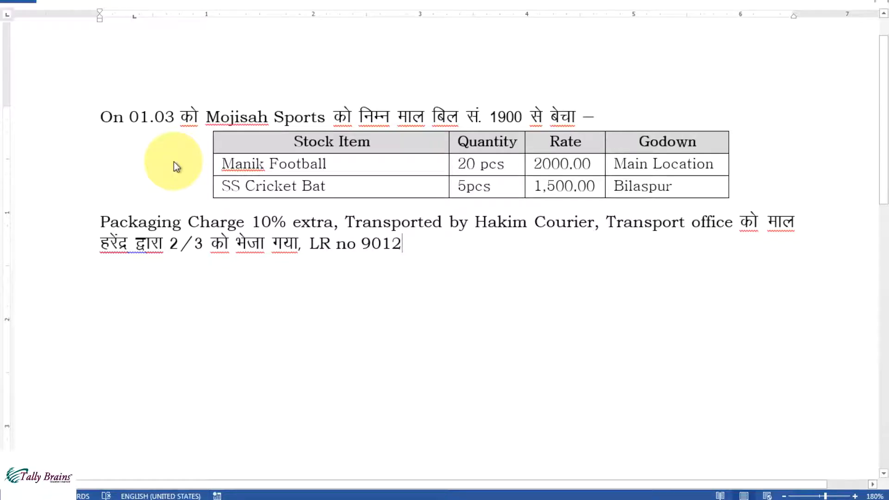
pyautogui.hotkey('alt', 'Tab')
pyautogui.write('B')
pyautogui.press('Up')
pyautogui.press('Return')
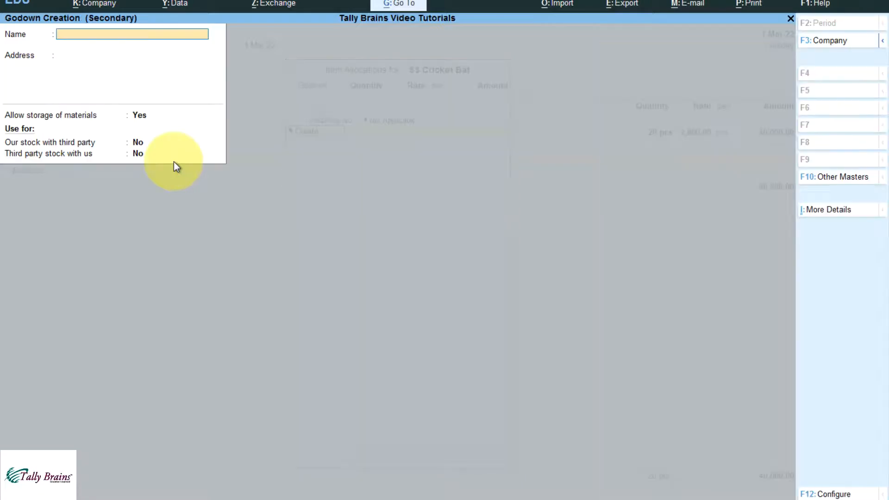
pyautogui.write('Bilaspur')
pyautogui.press('Return')
pyautogui.hotkey('ctrl', 'a')
# - Allocate 5 pcs of SS Cricket Bat from Bilaspur at a rate of 1,500, leave its discount blank, and end the item list
pyautogui.hotkey('alt', 'Tab')
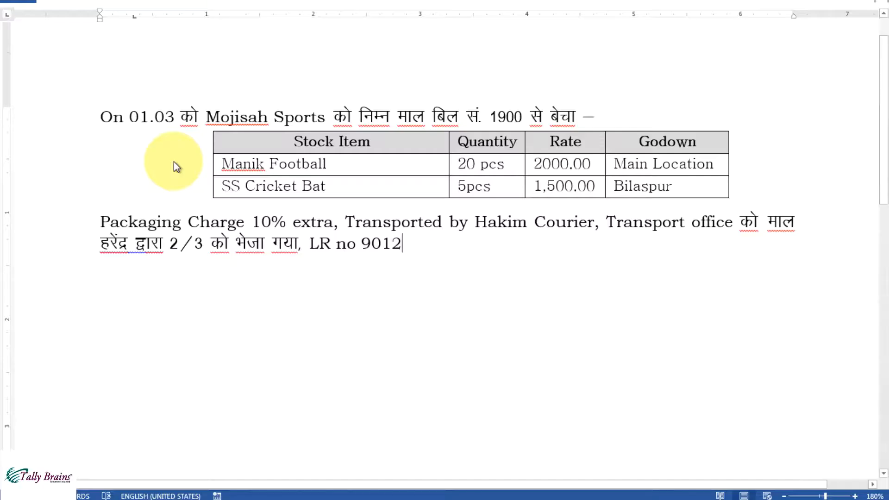
pyautogui.hotkey('alt', 'Tab')
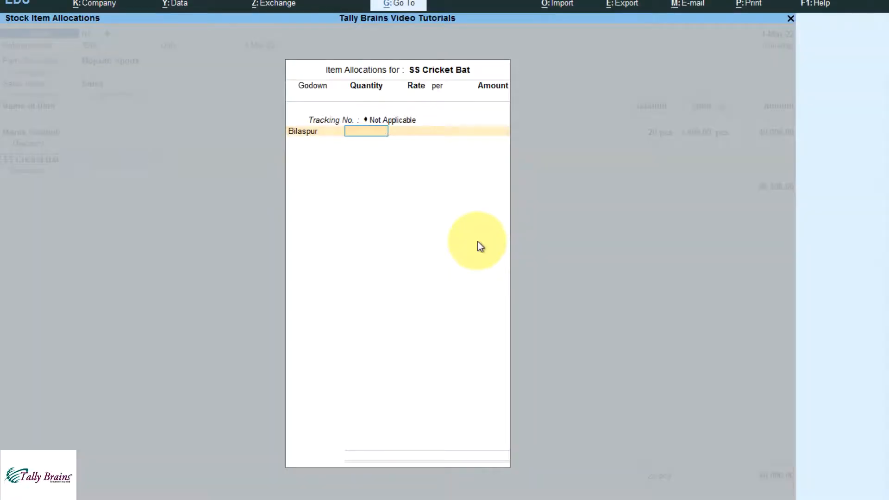
pyautogui.write('5')
pyautogui.press('Return')
pyautogui.press('Return')
pyautogui.write('1,500')
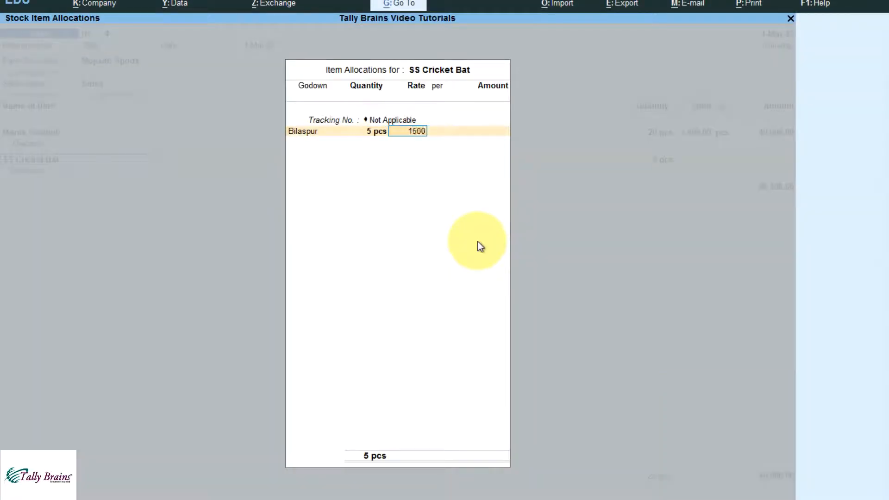
pyautogui.press('Return')
pyautogui.press('Return')
pyautogui.press('Return')
pyautogui.press('Return')
pyautogui.press('Return')
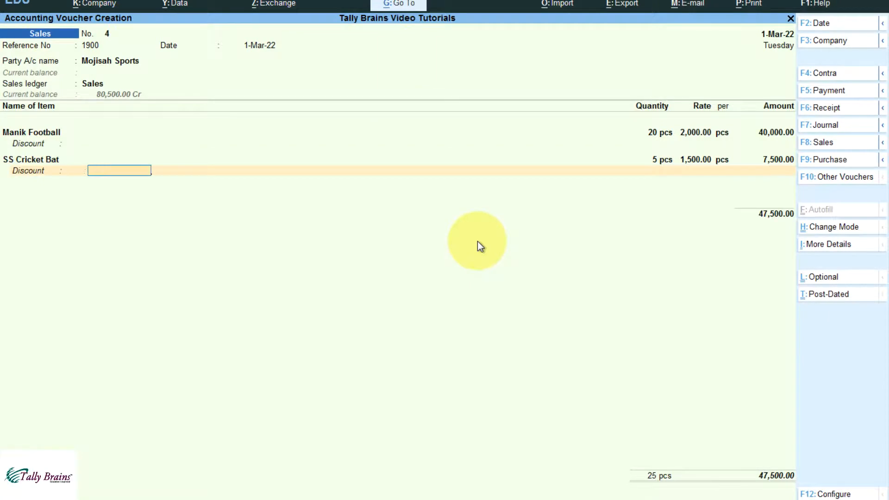
pyautogui.press('Return')
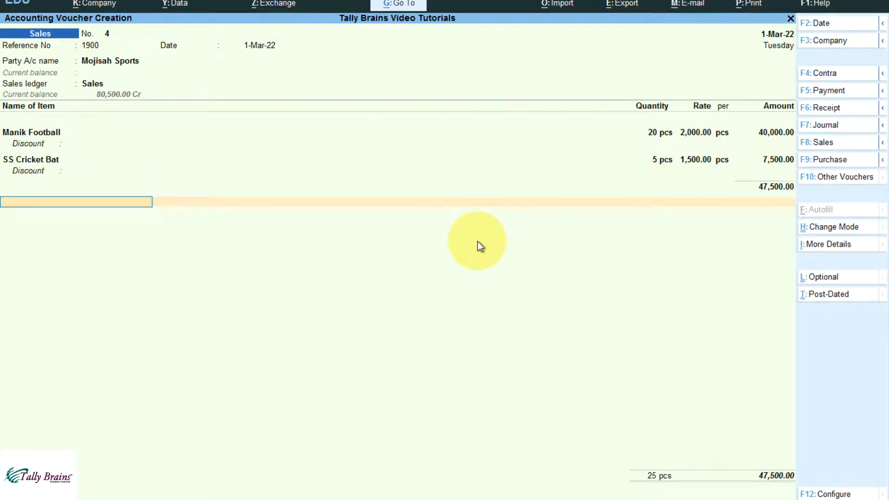
# - Check the extra charge in Word and add the Pakaging Expenses ledger to the voucher at a rate of 10%
pyautogui.hotkey('alt', 'Tab')
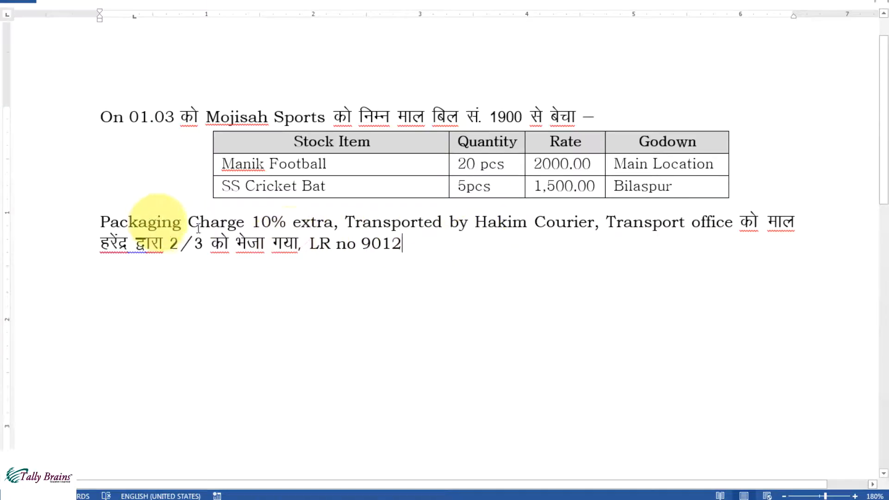
pyautogui.hotkey('alt', 'Tab')
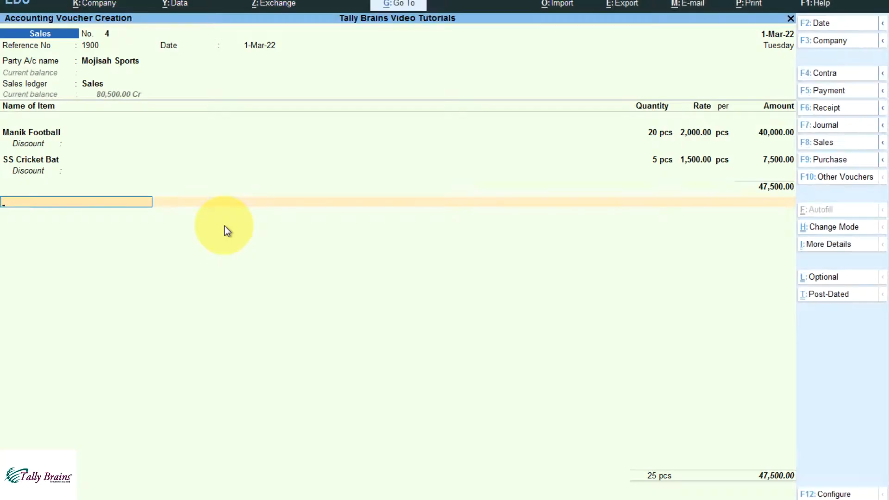
pyautogui.write('pa')
pyautogui.press('Return')
pyautogui.press('Return')
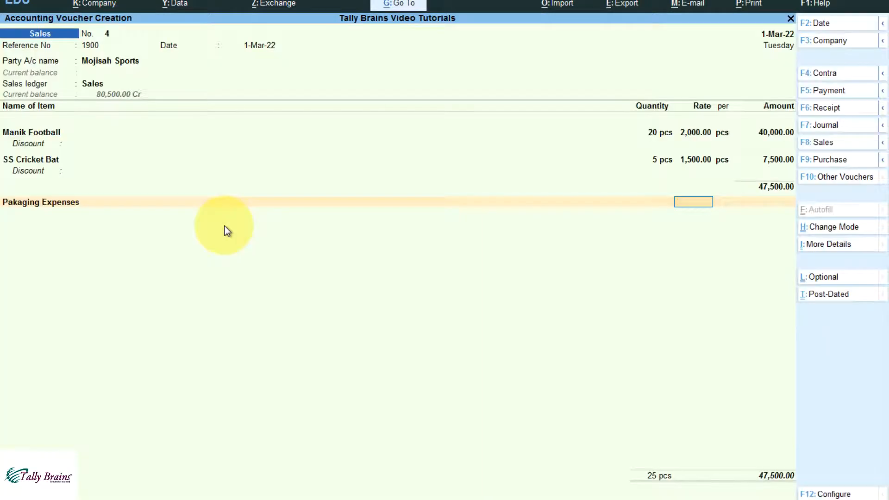
pyautogui.write('10')
pyautogui.press('Return')
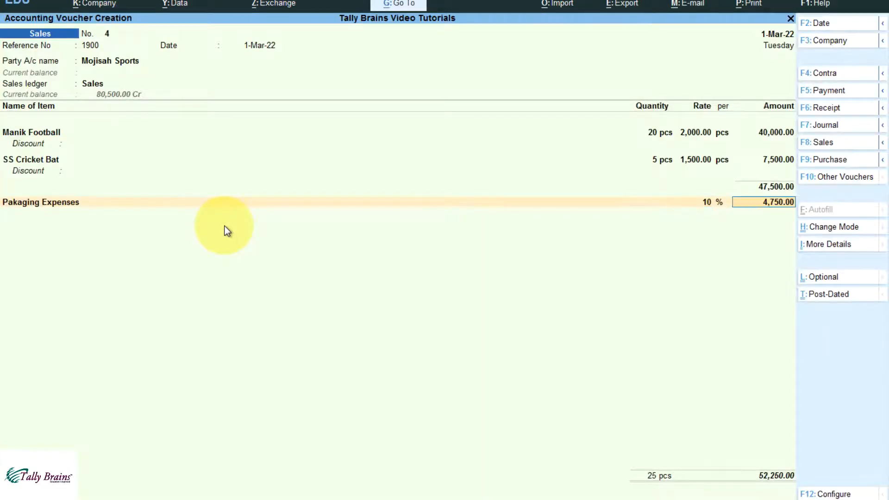
pyautogui.press('BackSpace')
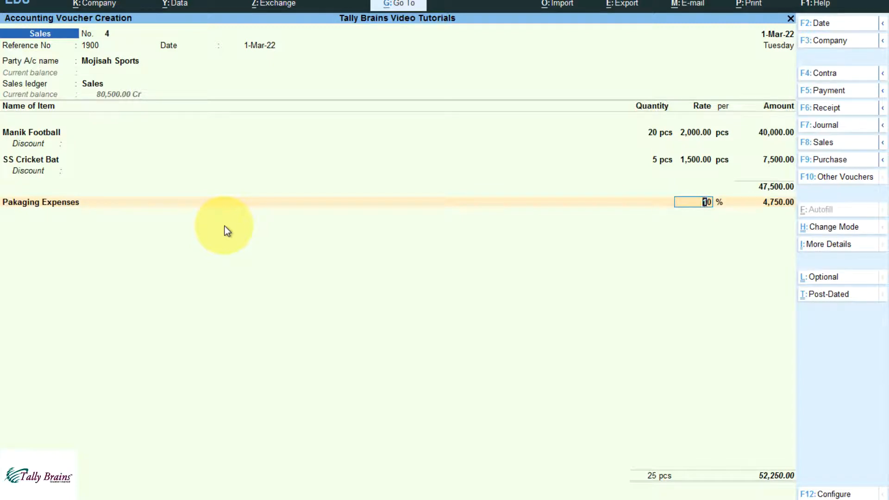
# - Try a rate of -10% on the Pakaging Expenses line, and put it back to 10%
pyautogui.press('BackSpace')
pyautogui.write('-10')
pyautogui.press('Return')
pyautogui.press('BackSpace')
pyautogui.write('10')
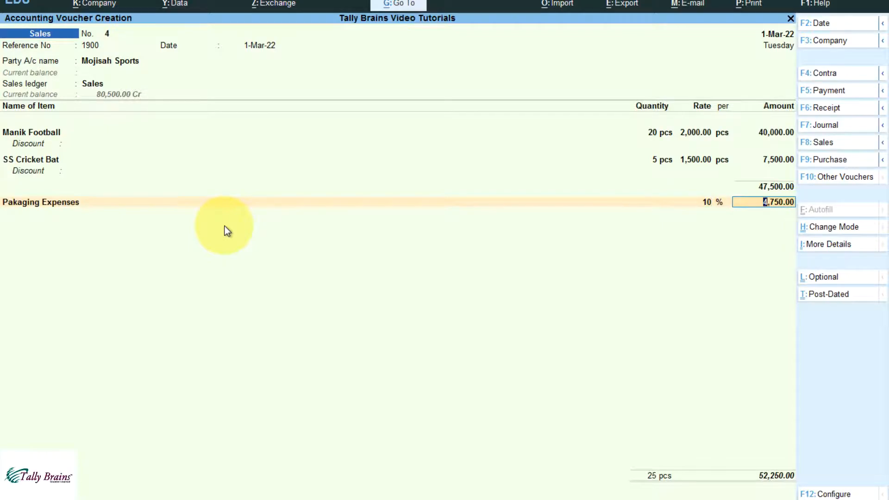
# - Accept the Pakaging Expenses amount, check the example in Word once more, and save the Mojisah Sports sales voucher
pyautogui.press('Return')
pyautogui.hotkey('alt', 'Tab')
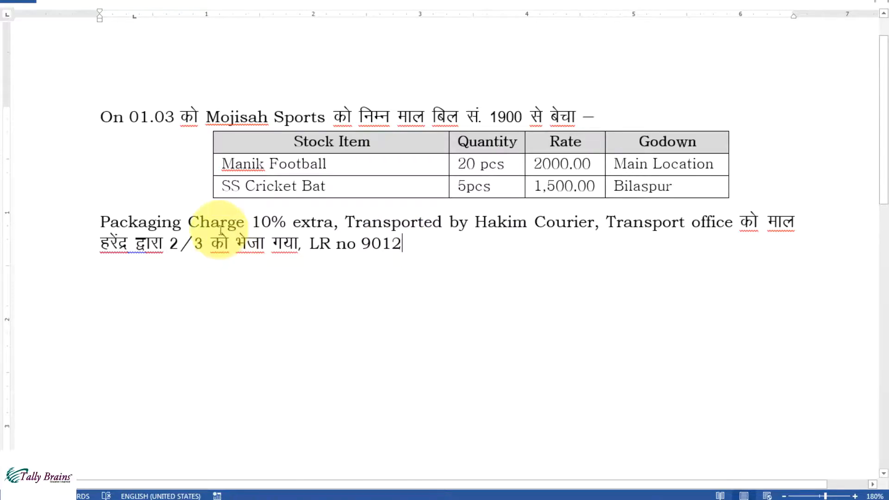
pyautogui.hotkey('alt', 'Tab')
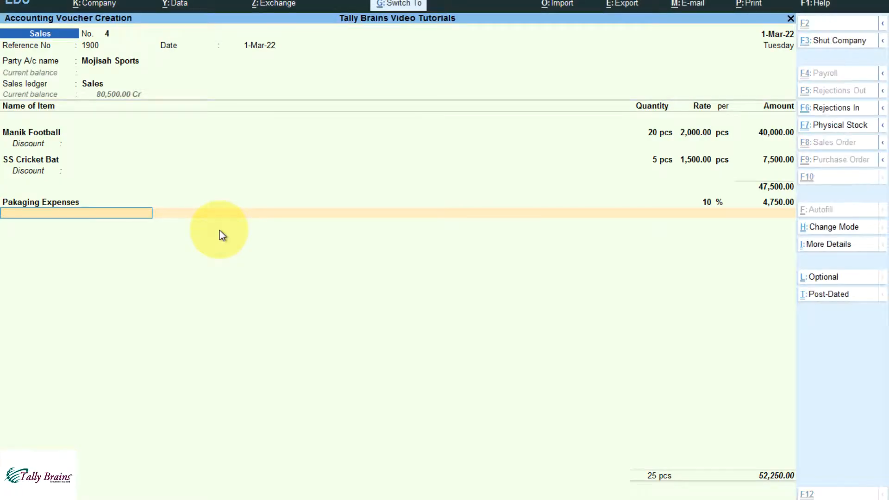
pyautogui.hotkey('ctrl', 'a')
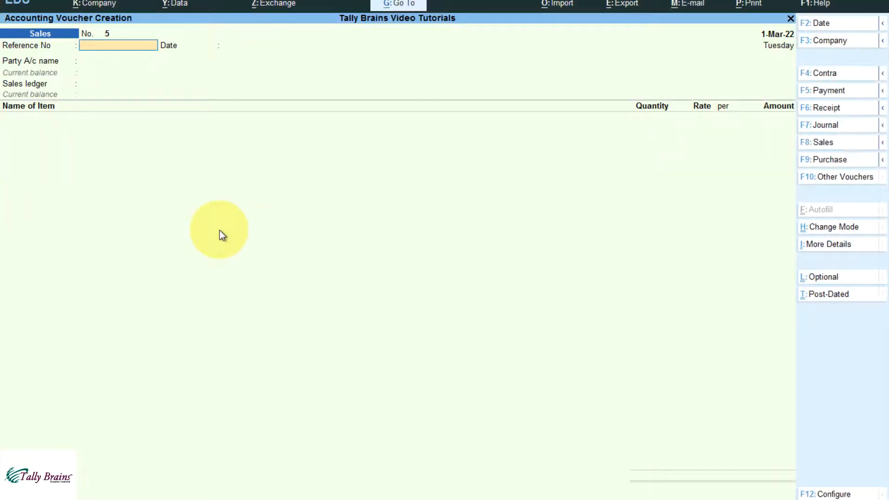
# - Reopen the saved Mojisah Sports voucher and examine its full invoice in the zoomed print preview
pyautogui.press('pageup')
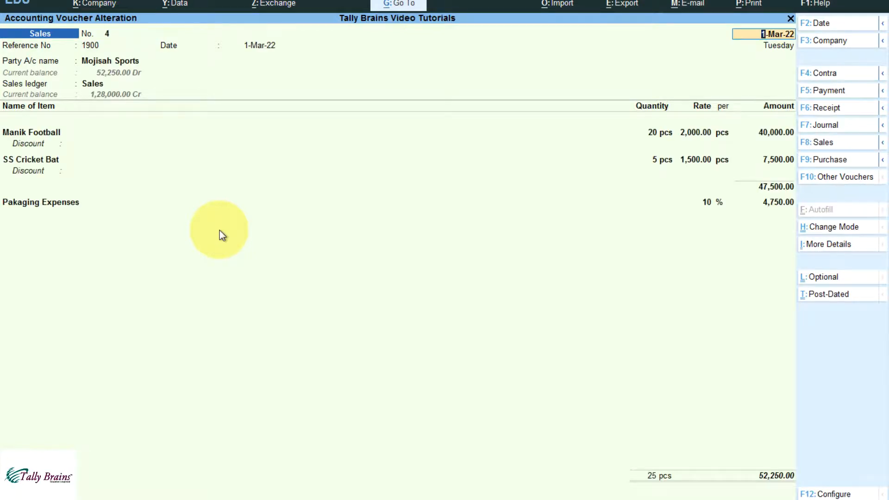
pyautogui.hotkey('alt', 'p')
pyautogui.press('i')
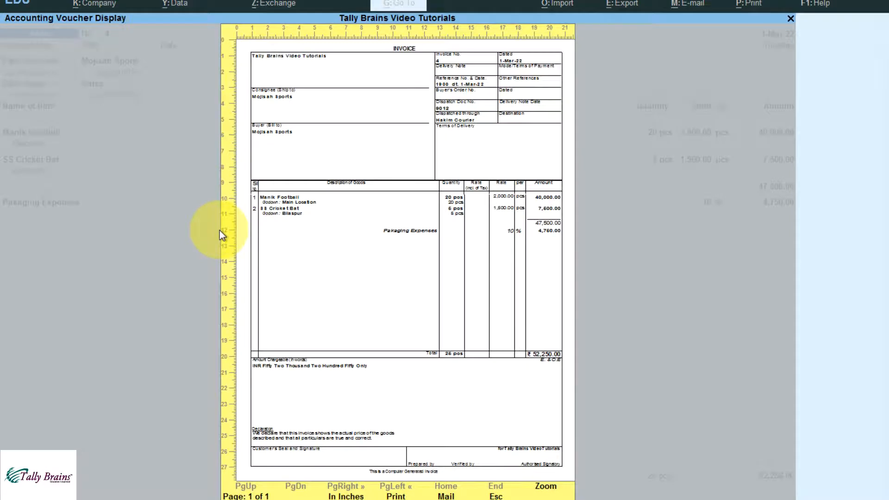
pyautogui.press('Return')
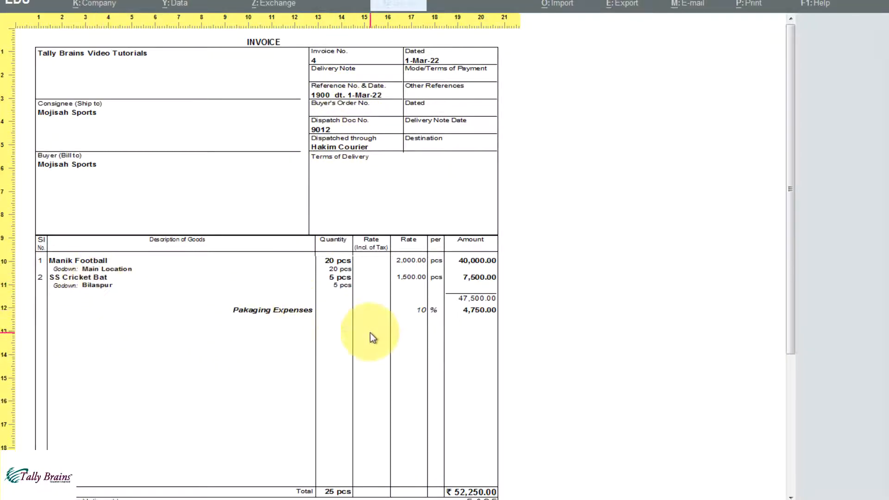
pyautogui.scroll(-1, 370, 332)
pyautogui.scroll(-5, 373, 337)
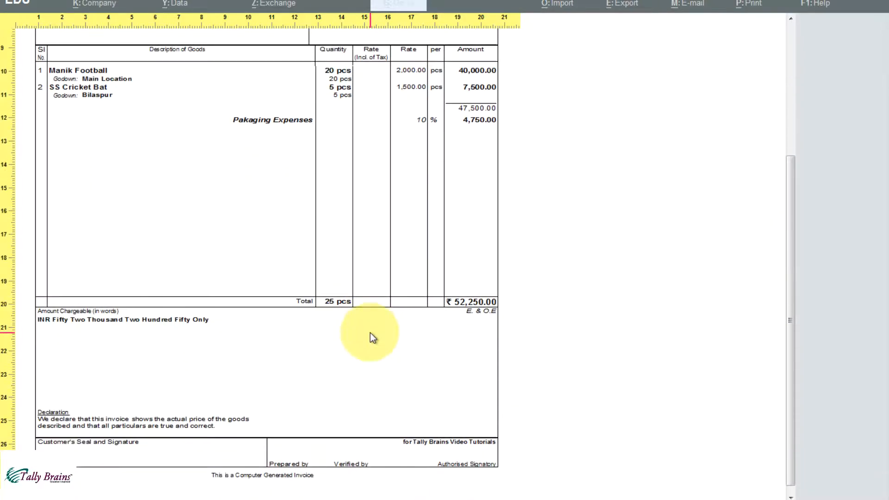
pyautogui.scroll(7, 370, 333)
pyautogui.scroll(-3, 370, 332)
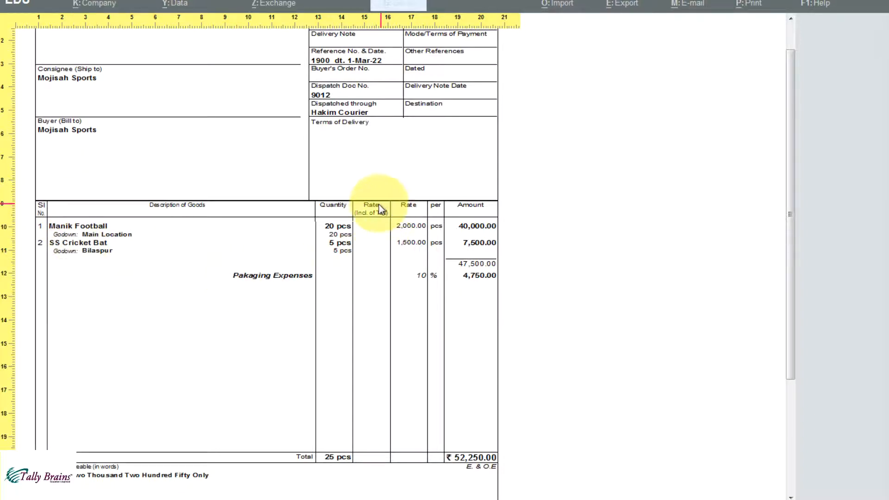
pyautogui.press('Escape')
pyautogui.press('Escape')
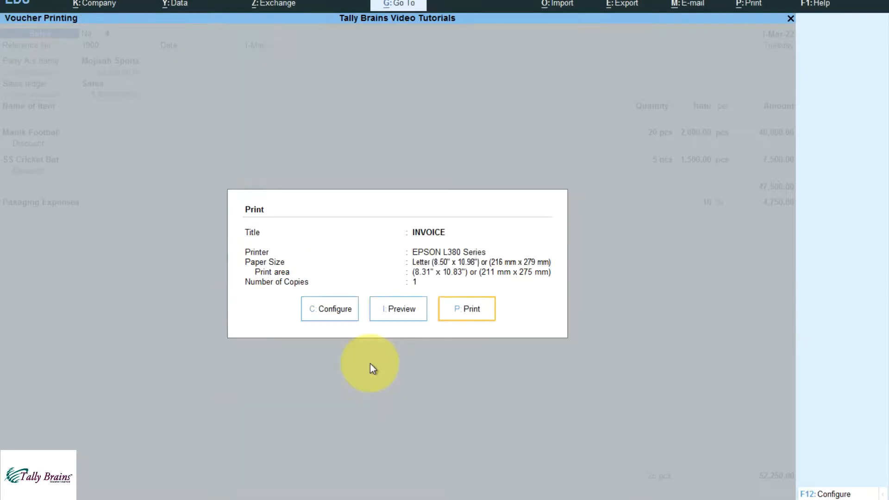
pyautogui.press('Escape')
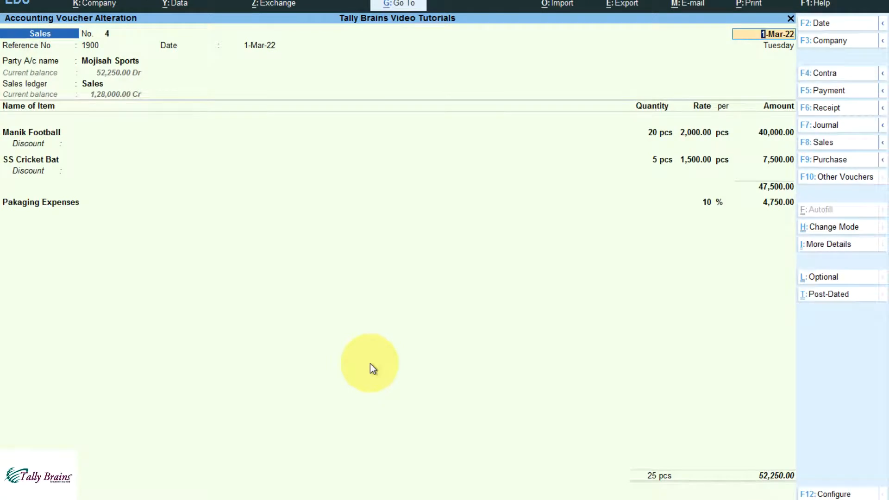
# - Set Show Godown Name to No in the invoice's print configuration
pyautogui.hotkey('ctrl', 'p')
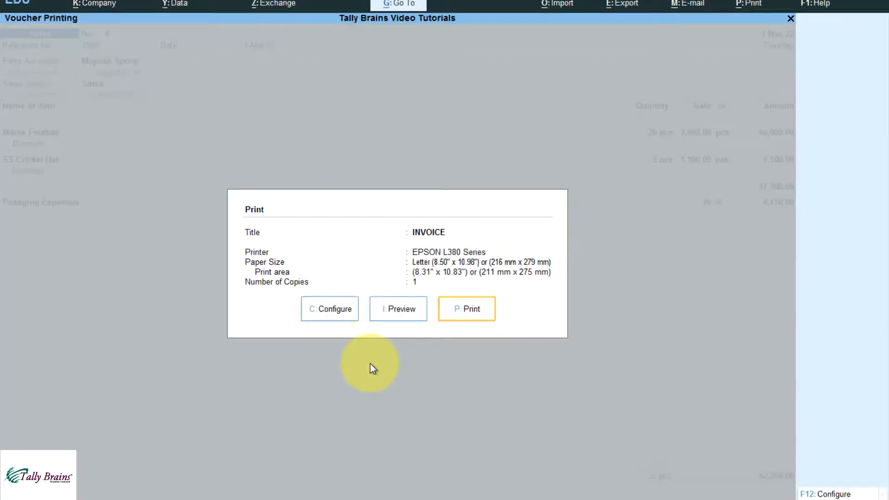
pyautogui.click(328, 307)
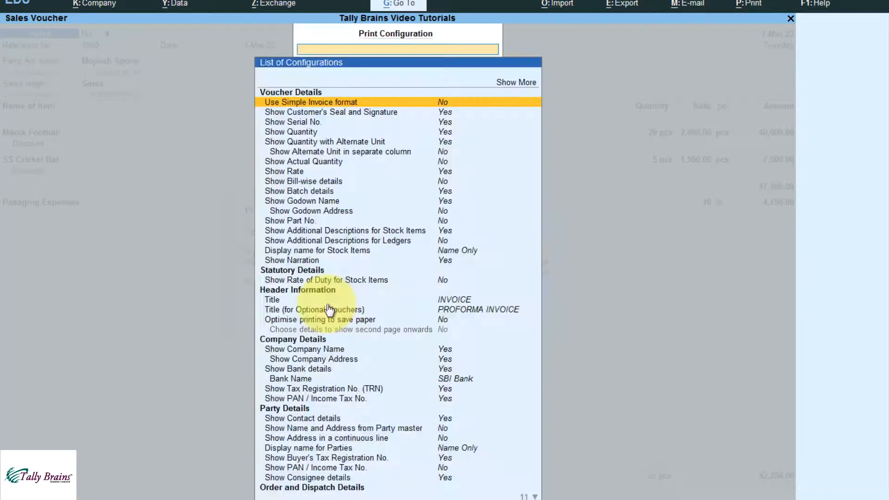
pyautogui.press('Down')
pyautogui.press('Down')
pyautogui.press('Down')
pyautogui.press('Down')
pyautogui.press('Down')
pyautogui.press('Down')
pyautogui.press('Down')
pyautogui.press('Down')
pyautogui.press('Down')
pyautogui.press('Down')
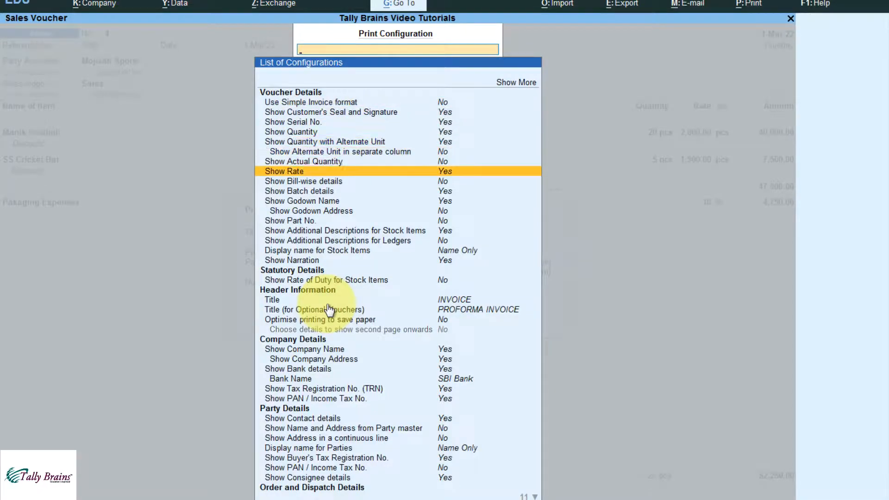
pyautogui.press('Return')
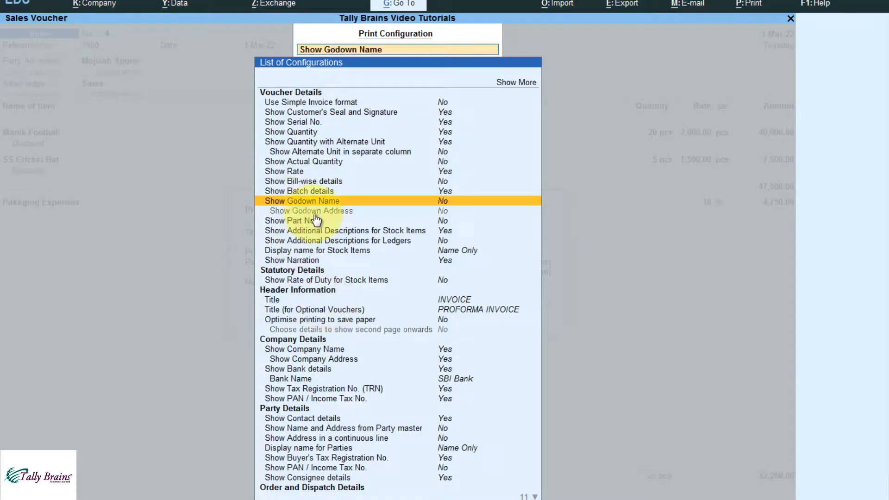
pyautogui.press('Escape')
# - Preview the reconfigured invoice with its item lines enlarged, and accept the voucher again
pyautogui.press('i')
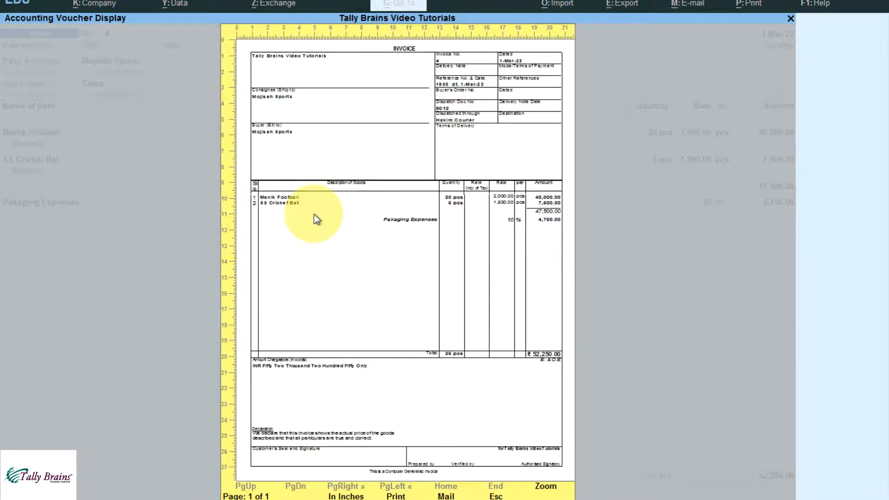
pyautogui.click(314, 215)
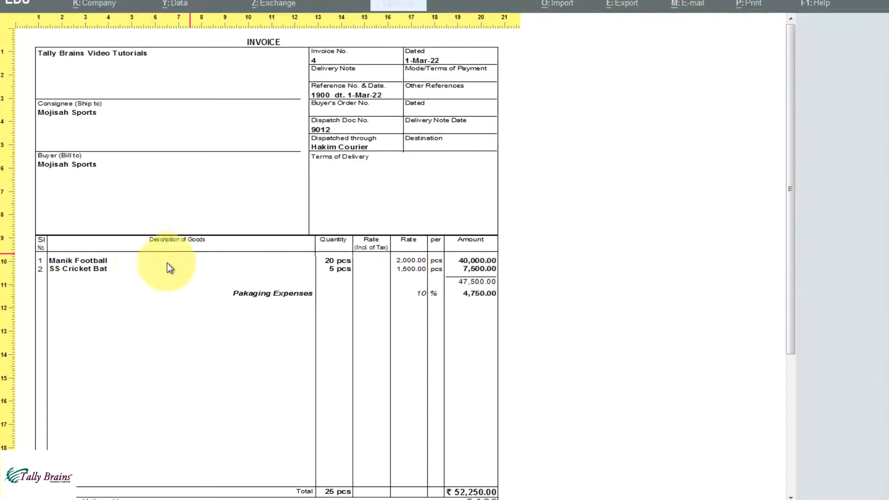
pyautogui.click(376, 253)
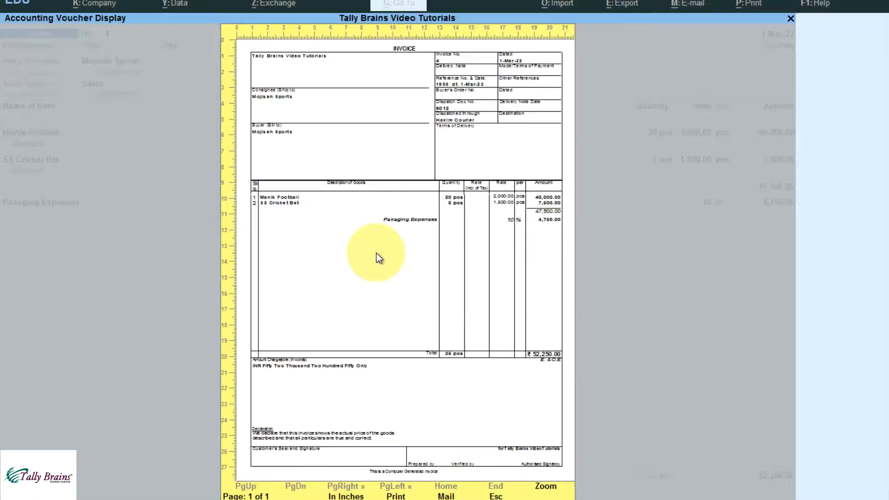
pyautogui.press('Escape')
pyautogui.press('Escape')
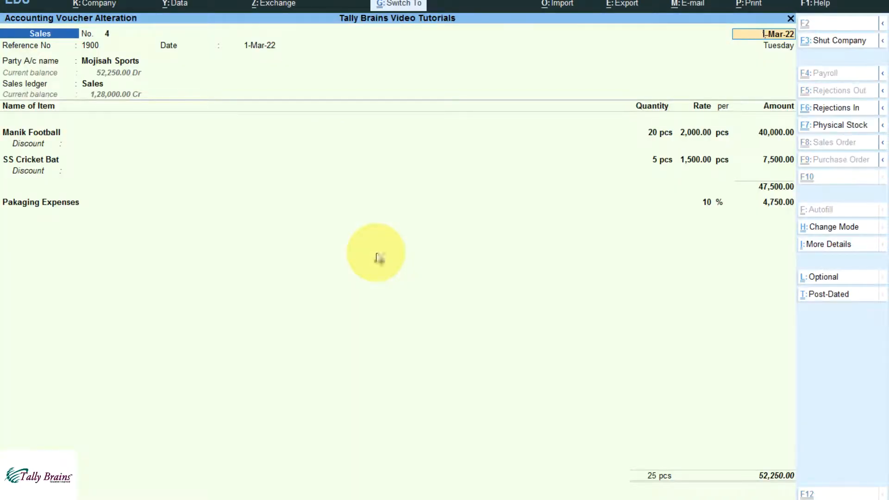
pyautogui.hotkey('ctrl', 'a')
# - Quit voucher entry and open the Stock Summary report
pyautogui.press('Escape')
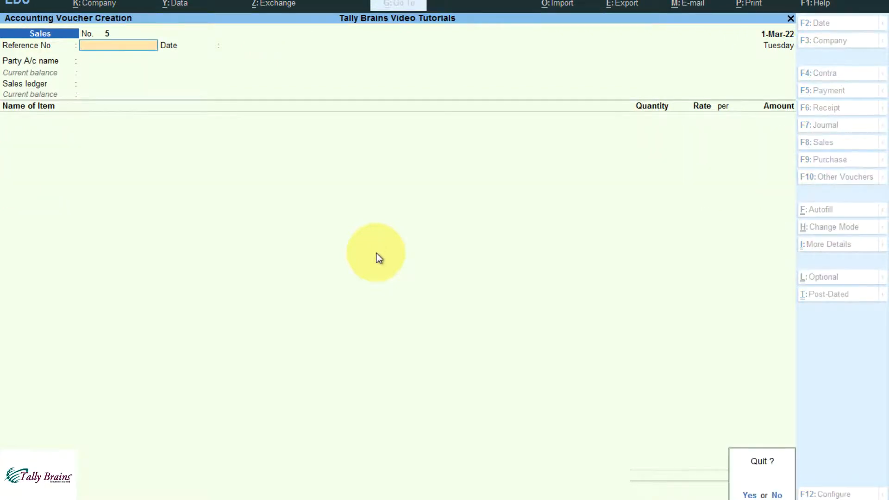
pyautogui.press('Return')
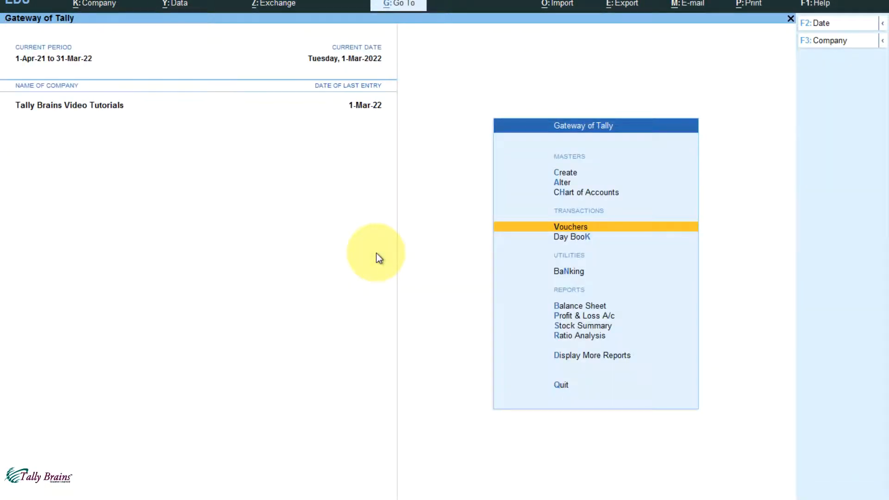
pyautogui.press('Down')
pyautogui.press('Down')
pyautogui.press('Down')
pyautogui.press('Down')
pyautogui.press('Down')
pyautogui.press('Return')
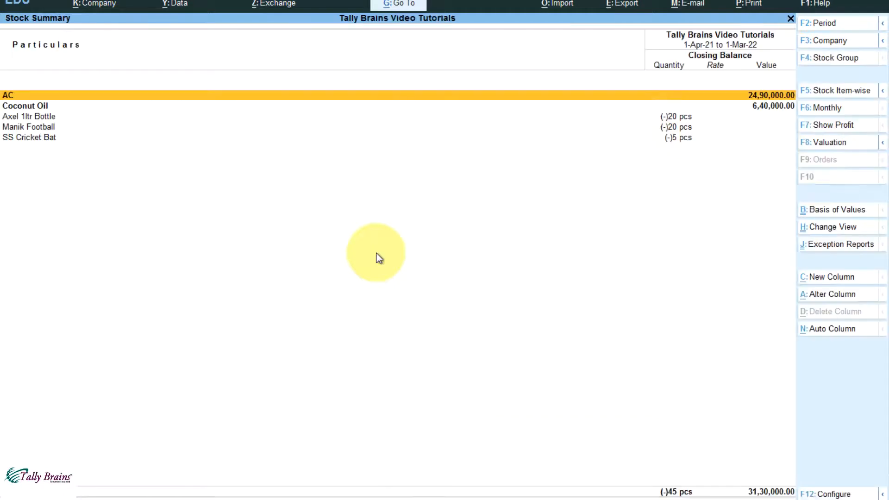
# - Examine the closing balance quantities of Axel 1ltr Bottle, Manik Football and SS Cricket Bat in the Stock Summary
pyautogui.press('Down')
pyautogui.press('Down')
pyautogui.press('Down')
pyautogui.press('Down')
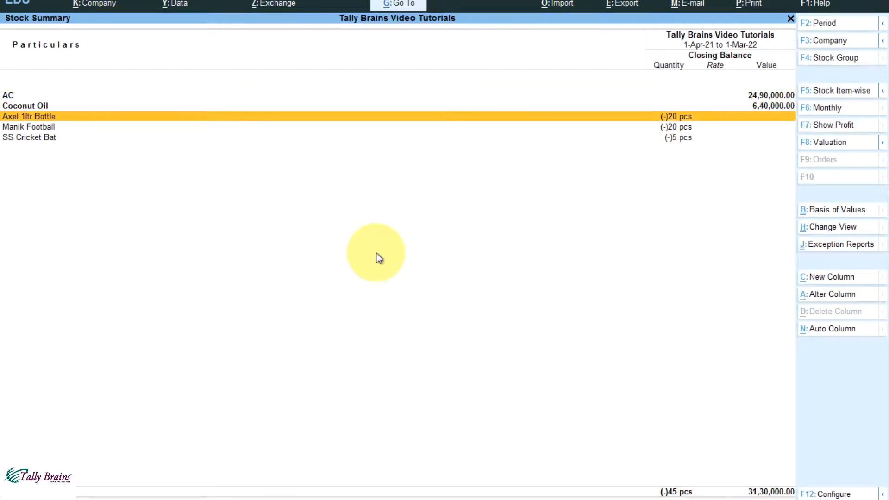
pyautogui.press('Up')
pyautogui.press('Up')
pyautogui.press('Up')
pyautogui.press('Down')
pyautogui.press('Down')
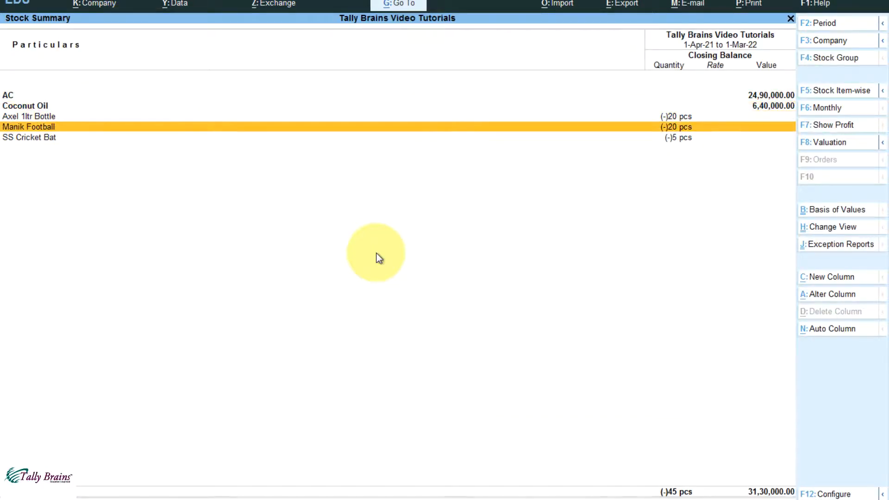
pyautogui.press('Up')
pyautogui.press('Up')
pyautogui.press('Up')
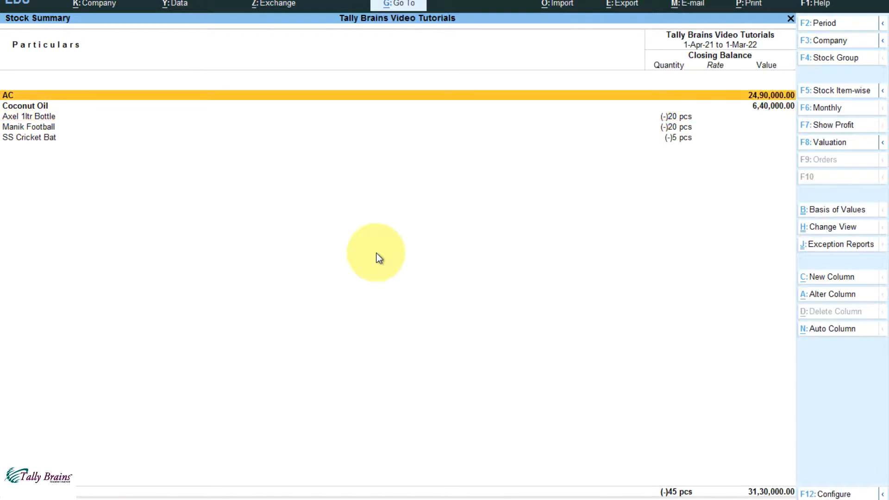
pyautogui.press('Down')
pyautogui.press('Down')
pyautogui.hotkey('shift', 'Down')
pyautogui.hotkey('shift', 'Down')
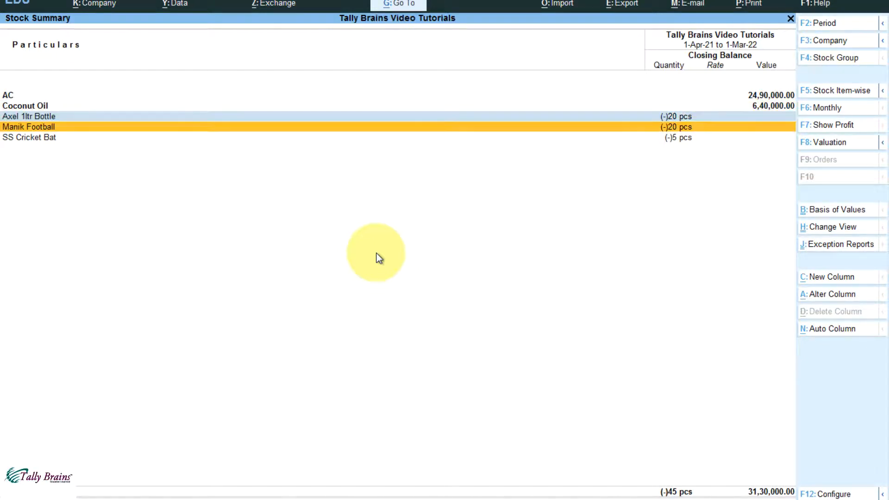
pyautogui.press('Up')
pyautogui.press('Up')
pyautogui.press('space')
pyautogui.press('Down')
pyautogui.press('space')
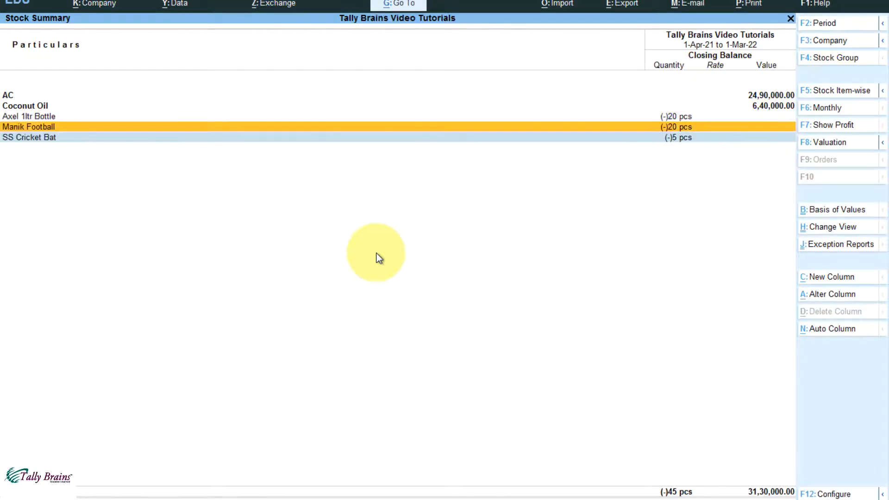
pyautogui.press('Down')
pyautogui.press('Up')
pyautogui.press('Up')
pyautogui.press('Down')
pyautogui.press('Down')
pyautogui.press('space')
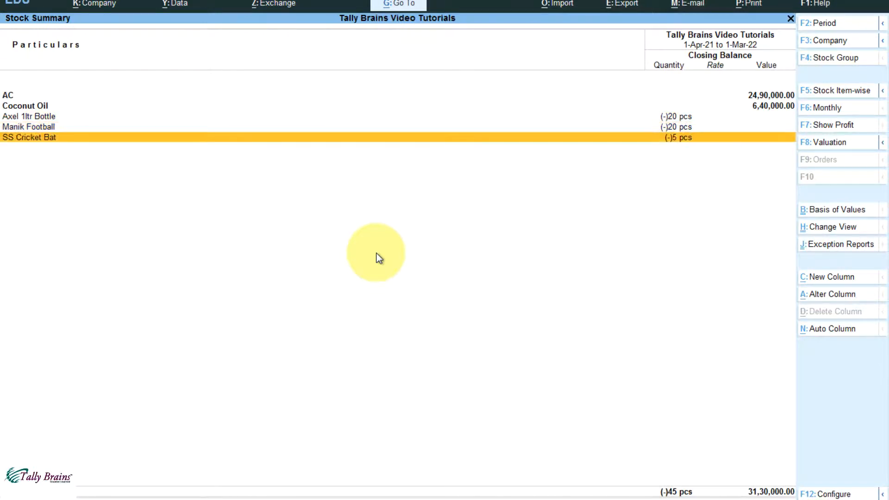
pyautogui.press('Up')
pyautogui.press('Up')
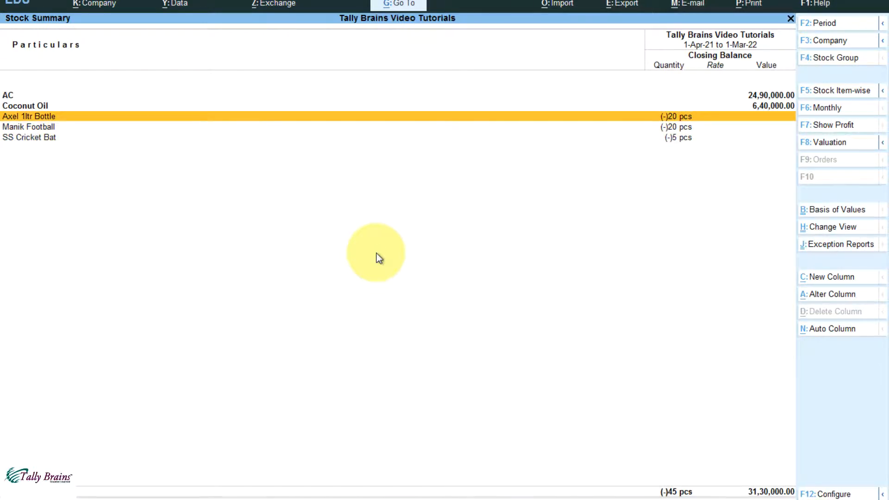
# - View the monthly summary of Axel 1ltr Bottle, check its December outwards, and return to the Gateway of Tally
pyautogui.press('Return')
pyautogui.press('Up')
pyautogui.press('Up')
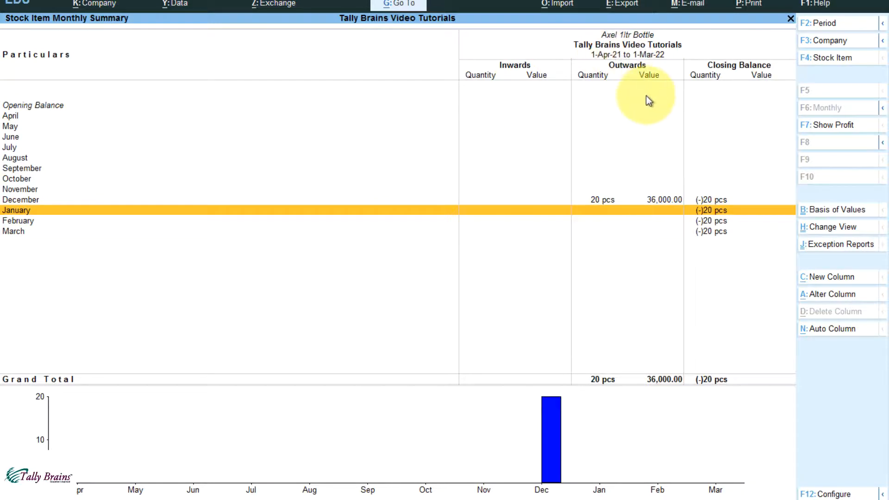
pyautogui.press('Up')
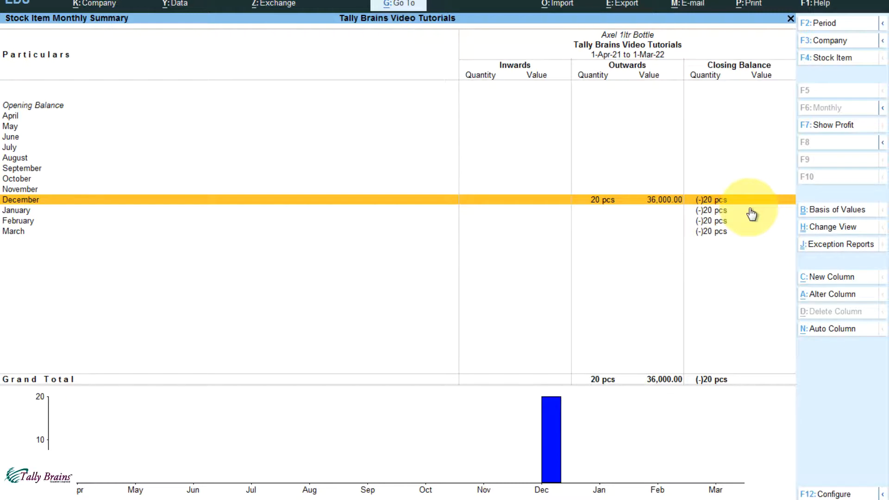
pyautogui.press('Escape')
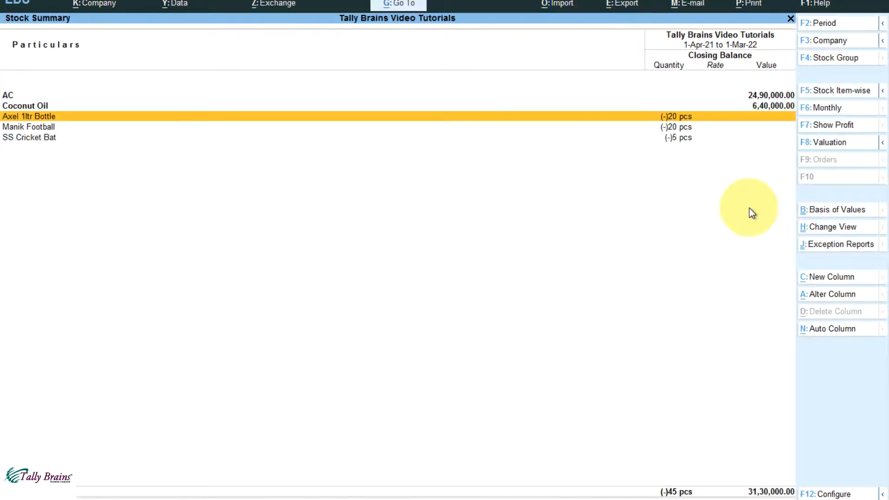
pyautogui.press('Up')
pyautogui.press('Escape')
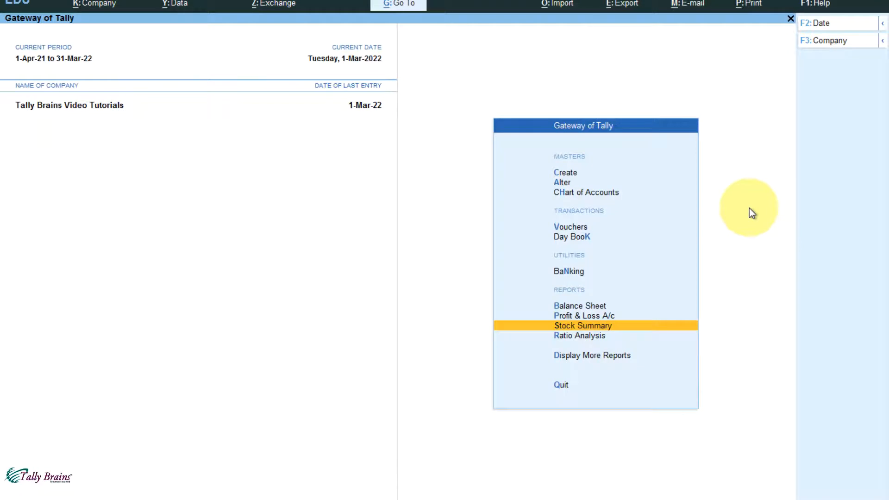
# - Open voucher entry for a new sales voucher and view the list of available sales voucher types
pyautogui.press('v')
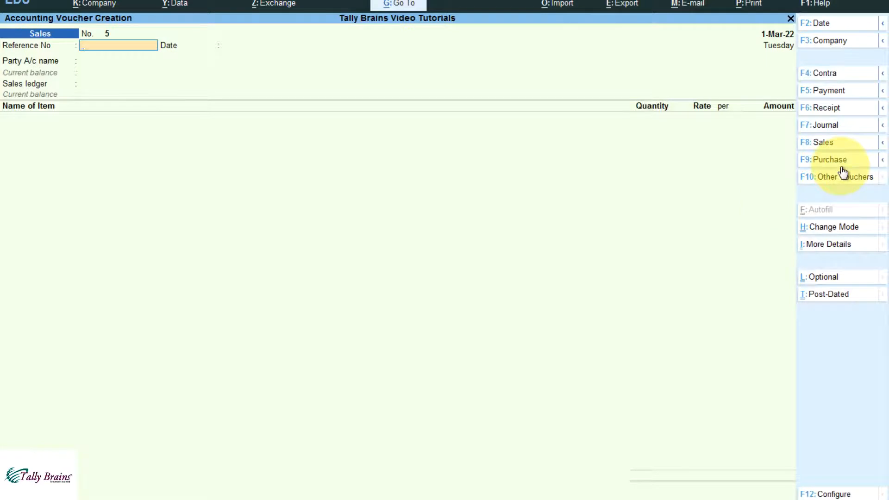
pyautogui.click(831, 146)
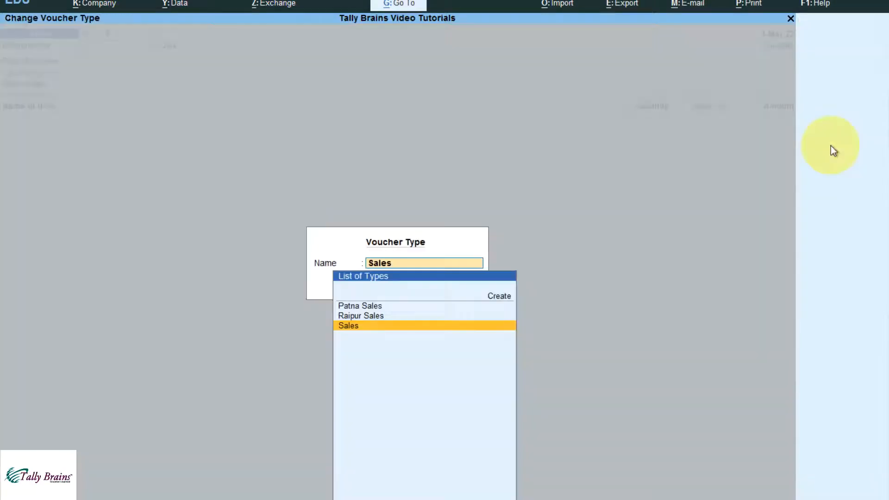
pyautogui.press('Escape')
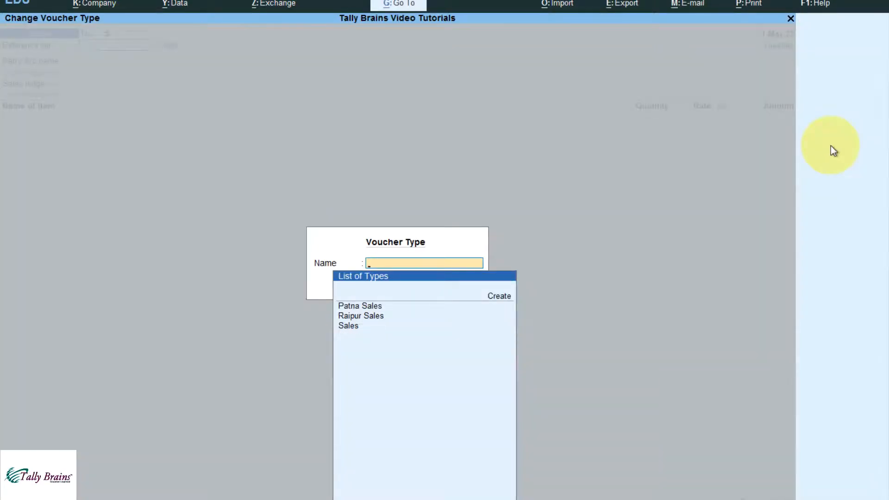
pyautogui.press('Escape')
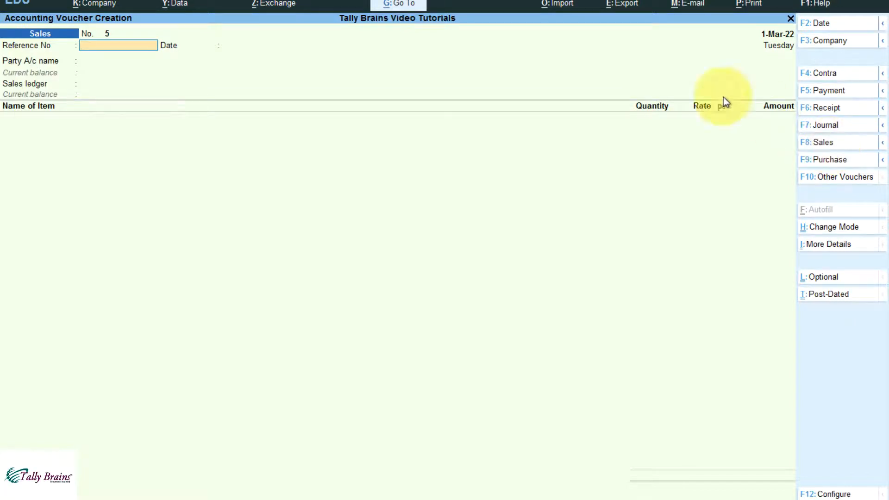
# - Open the Sales Register and examine the monthly sales figures from November to March
pyautogui.click(415, 5)
pyautogui.write('Salesre')
pyautogui.press('Return')
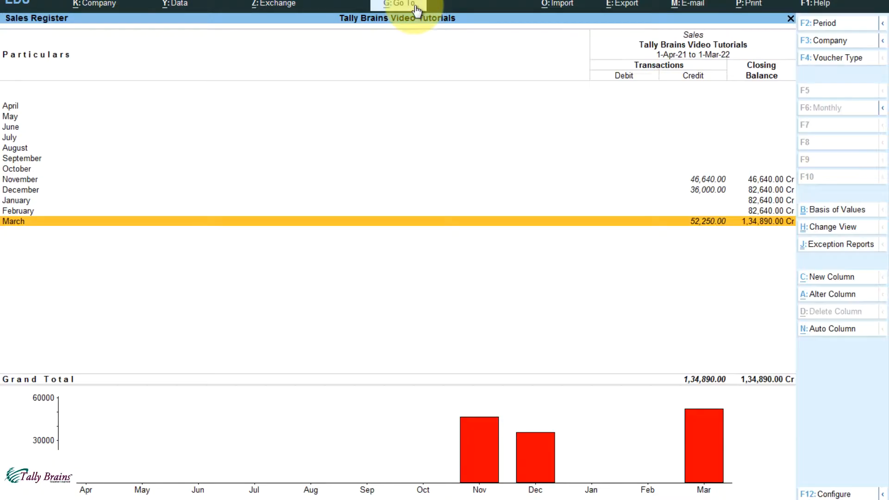
pyautogui.press('Up')
pyautogui.press('Up')
pyautogui.press('Up')
pyautogui.press('Up')
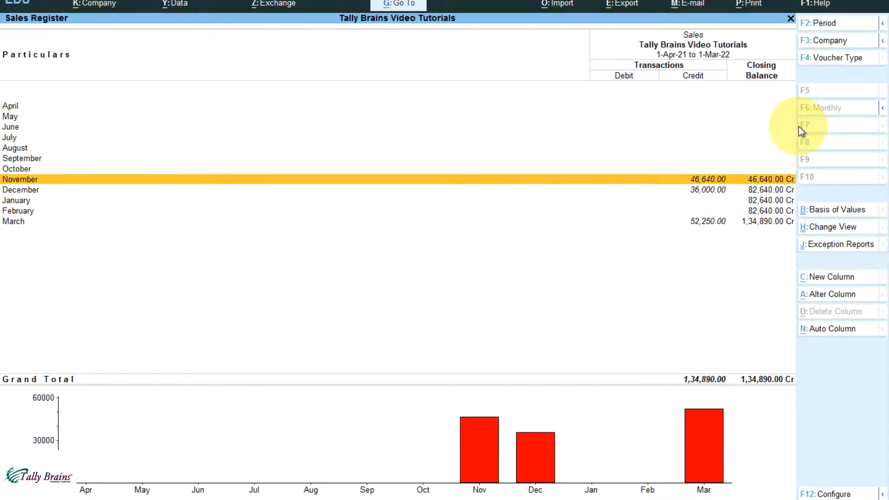
pyautogui.press('Down')
pyautogui.press('Down')
pyautogui.press('Down')
pyautogui.press('Down')
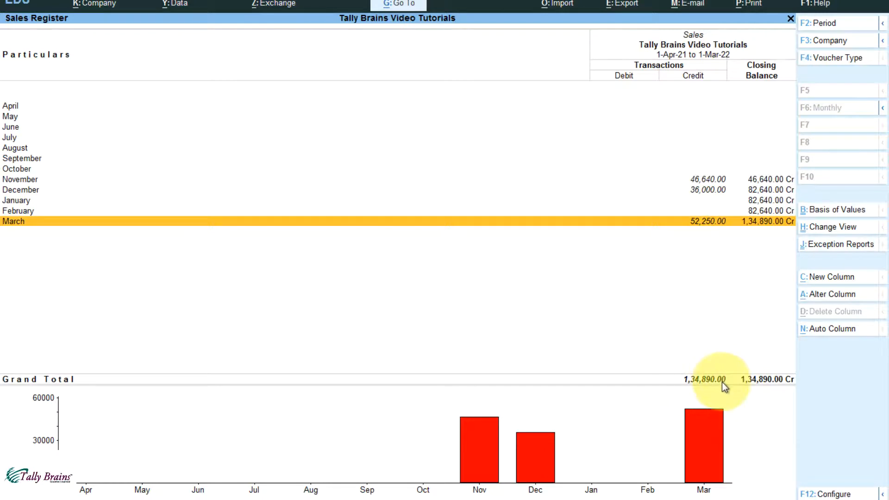
# - Open November's sales voucher list from the register and look through its entries
pyautogui.press('Up')
pyautogui.press('Up')
pyautogui.press('Up')
pyautogui.press('Up')
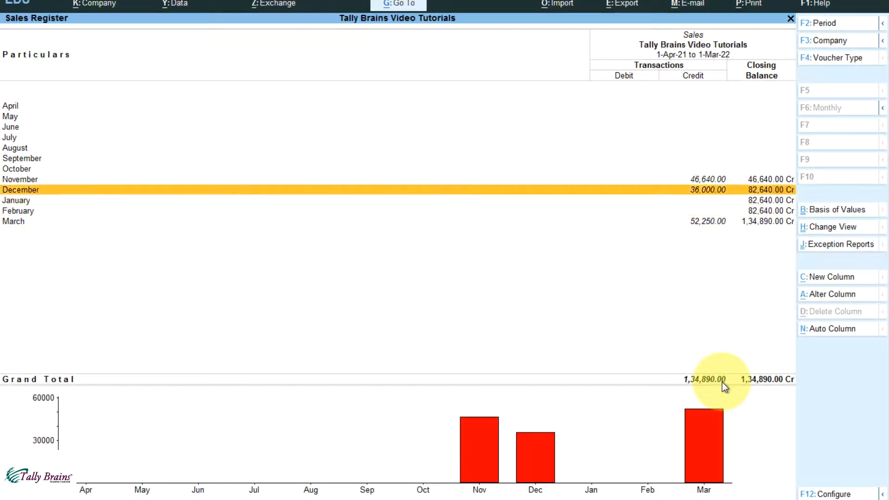
pyautogui.press('Return')
pyautogui.press('Down')
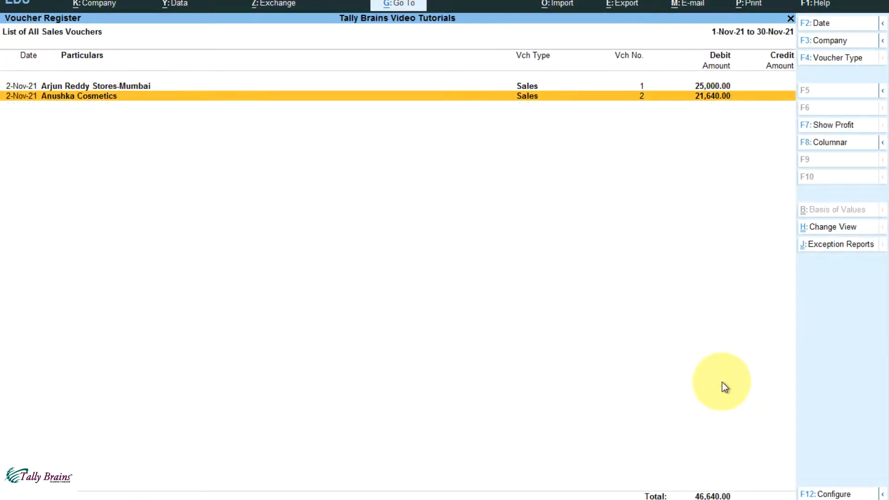
pyautogui.press('Up')
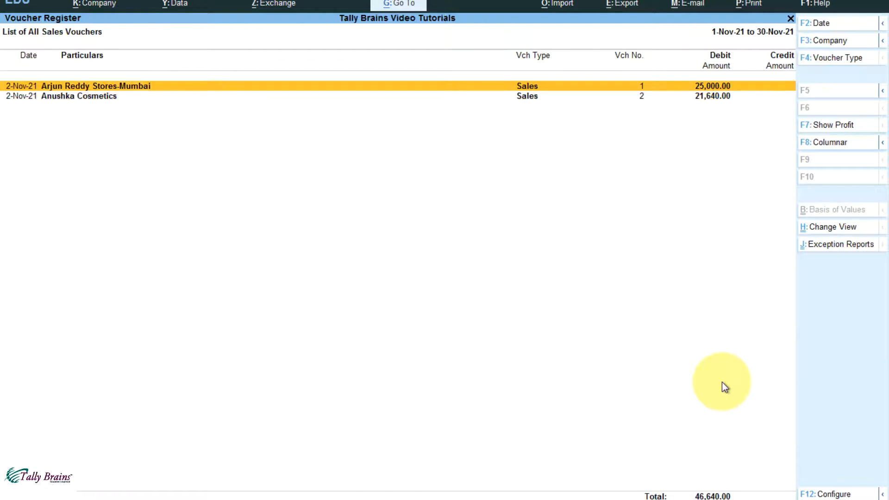
# - List the sales vouchers for the period 1-Apr-21 to 1-Mar-22 and run through all entries by selecting them
pyautogui.click(820, 26)
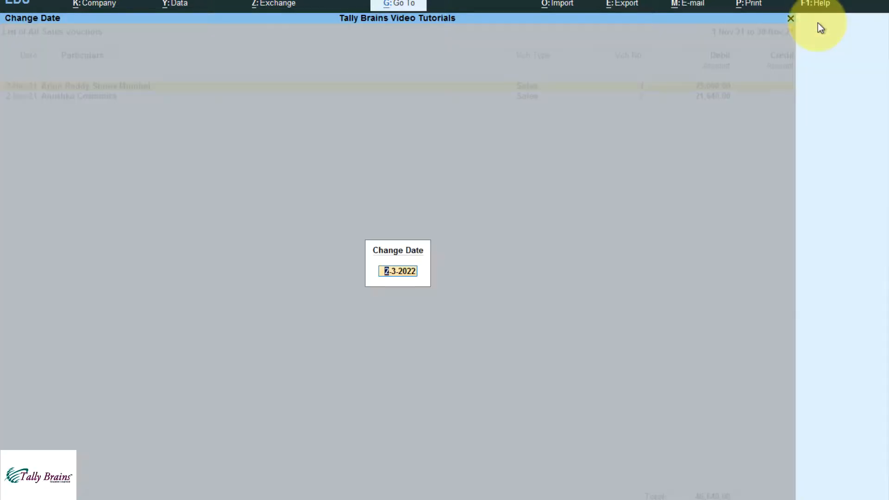
pyautogui.press('BackSpace')
pyautogui.press('Return')
pyautogui.hotkey('shift', 'Down')
pyautogui.hotkey('shift', 'Down')
pyautogui.hotkey('shift', 'Down')
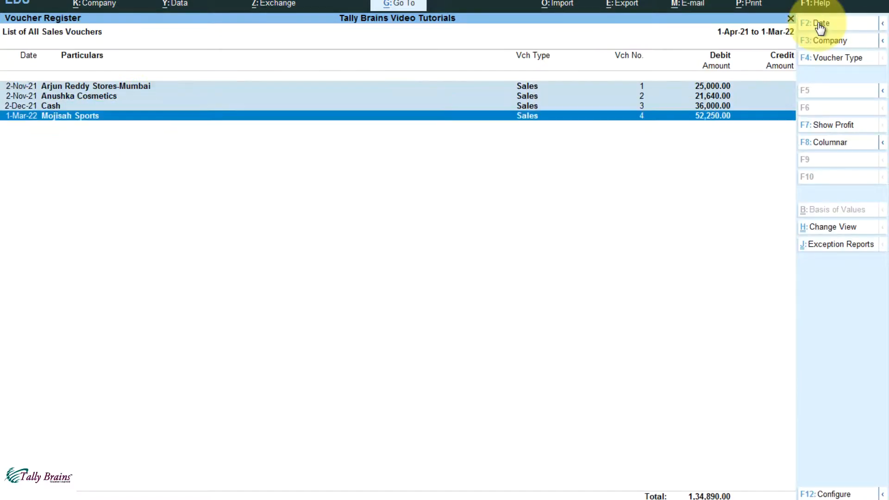
pyautogui.hotkey('shift', 'Up')
pyautogui.hotkey('shift', 'Up')
pyautogui.hotkey('shift', 'Up')
pyautogui.hotkey('shift', 'Up')
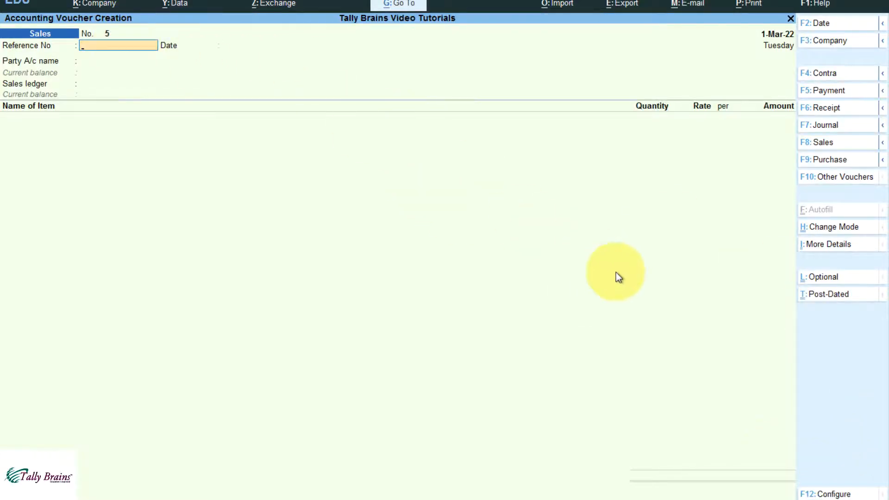
# - Open the sales voucher configuration and set Show more configurations to No
pyautogui.click(831, 493)
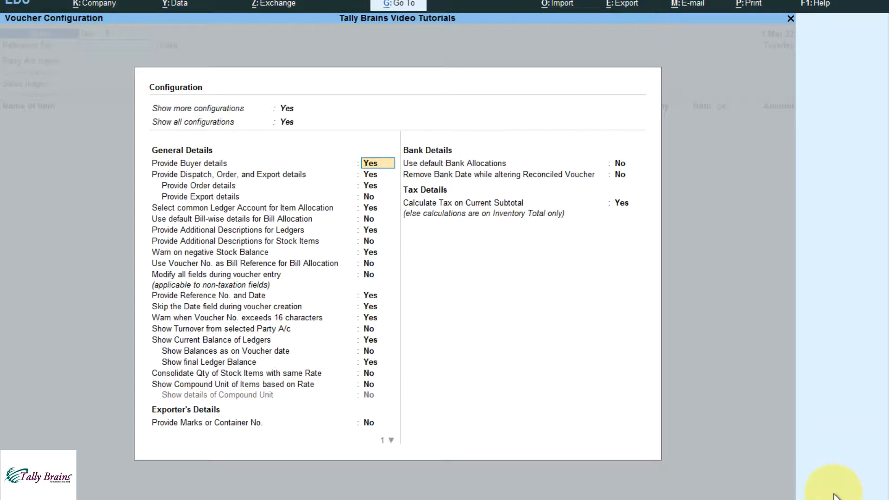
pyautogui.press('Up')
pyautogui.press('Up')
pyautogui.press('Down')
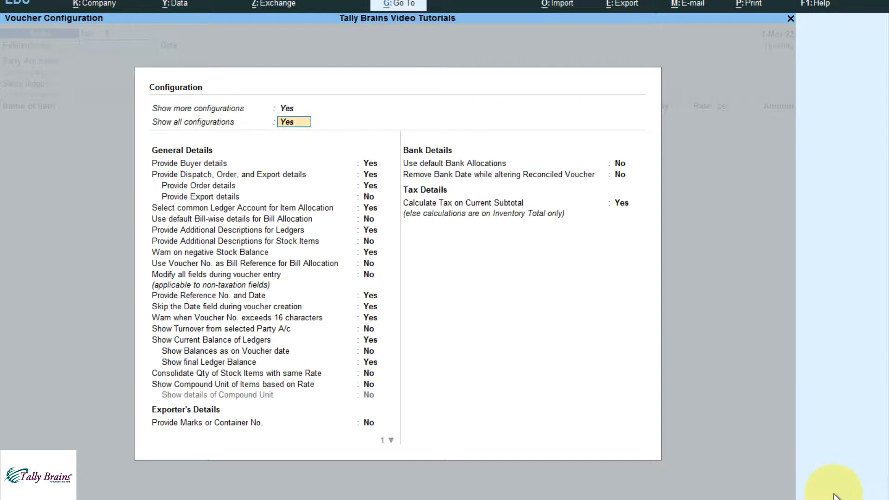
pyautogui.press('Up')
pyautogui.press('Down')
pyautogui.press('Up')
pyautogui.write('n')
pyautogui.press('Return')
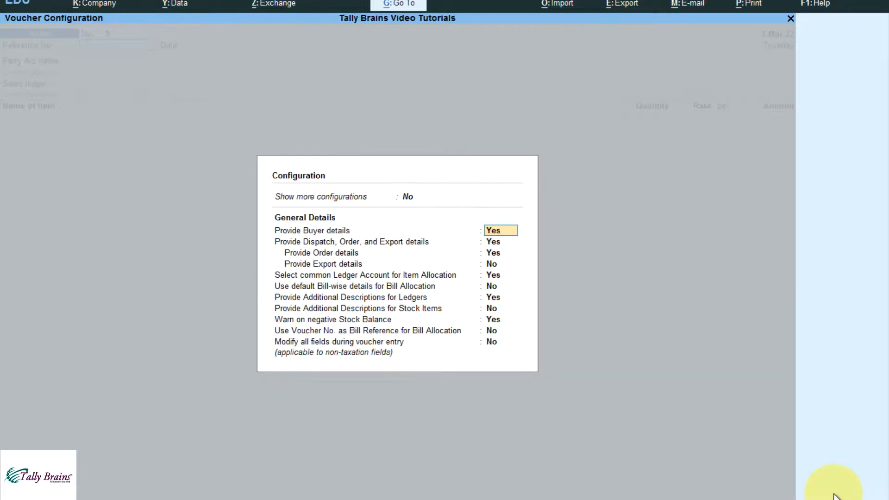
# - Set Show more configurations and Show all configurations to Yes and accept the voucher configuration
pyautogui.press('Up')
pyautogui.write('y')
pyautogui.press('Return')
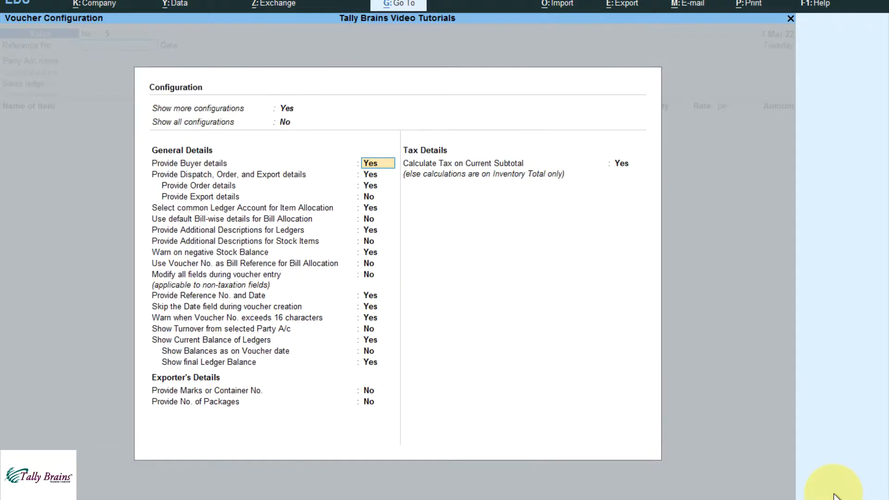
pyautogui.press('Up')
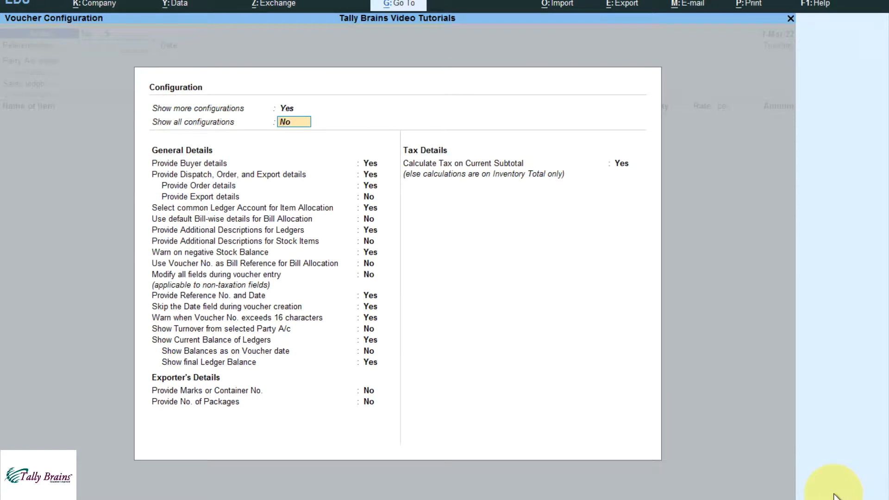
pyautogui.write('y')
pyautogui.press('Return')
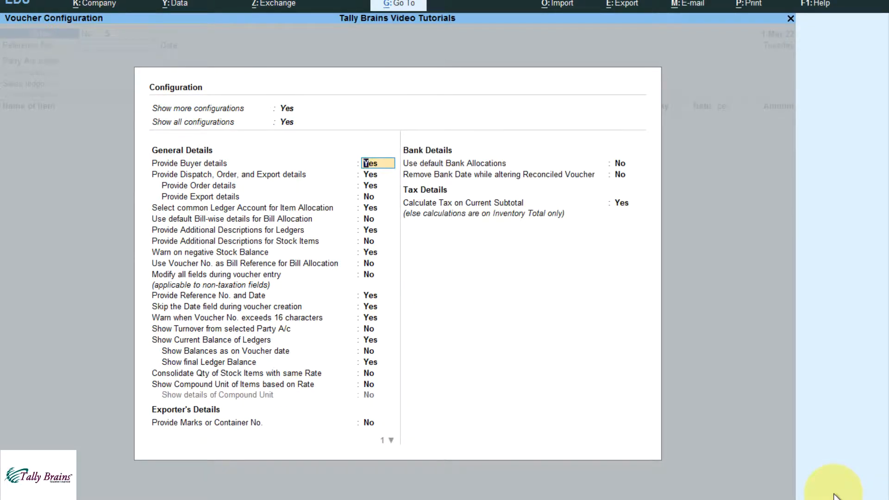
pyautogui.hotkey('ctrl', 'a')
# - Choose Abhishek Fashion - Raipur as the party, view its dispatch and buyer details, and return to the party name
pyautogui.press('Return')
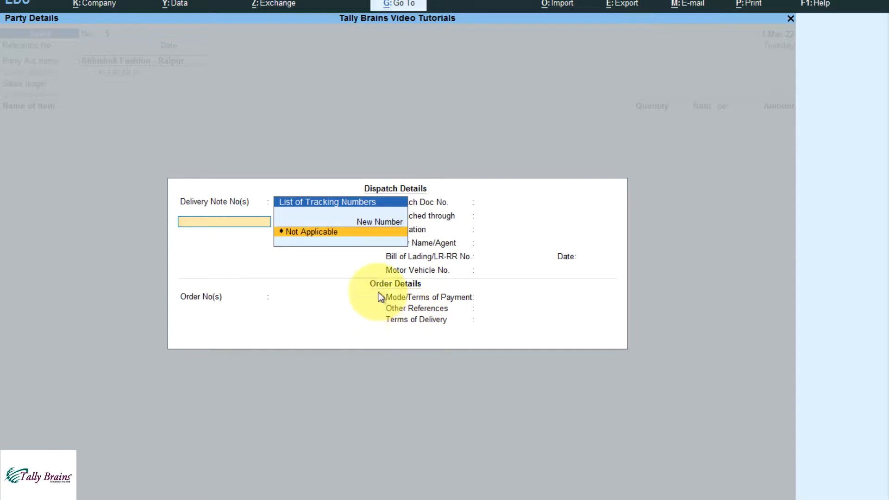
pyautogui.hotkey('ctrl', 'a')
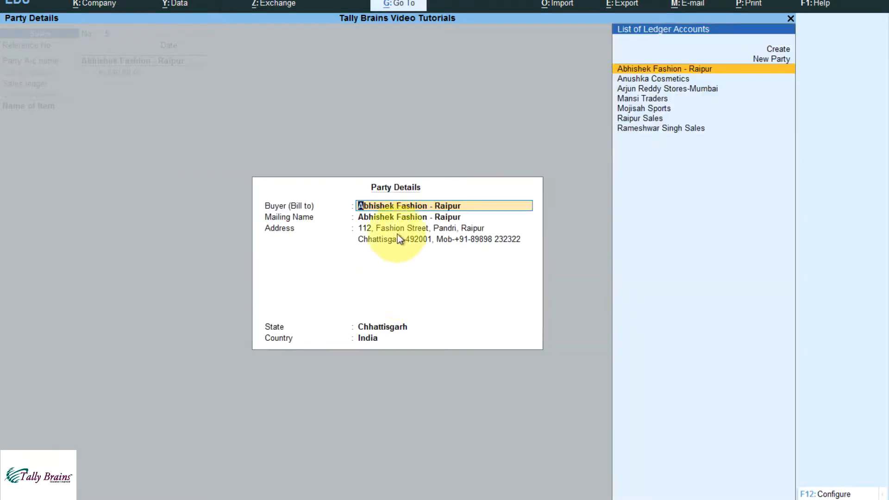
pyautogui.press('BackSpace')
pyautogui.press('Escape')
pyautogui.press('Return')
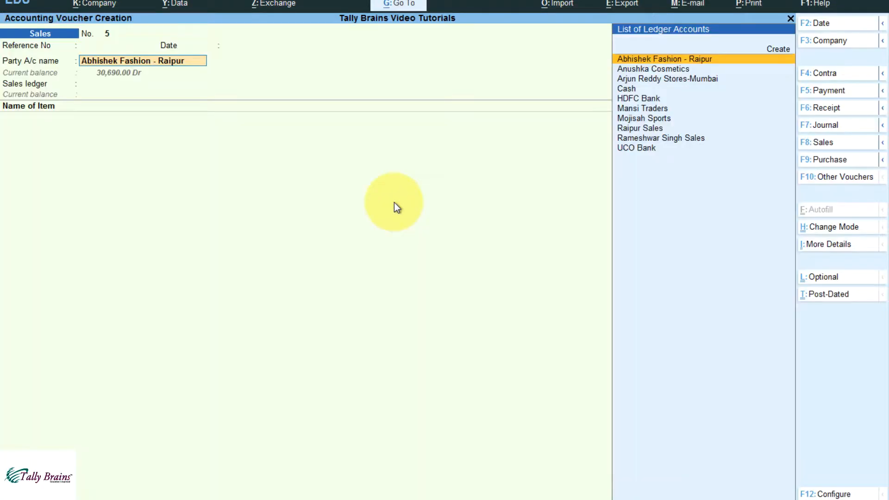
# - Set Provide Buyer details to No in the voucher configuration and check the party's detail screens again
pyautogui.click(827, 494)
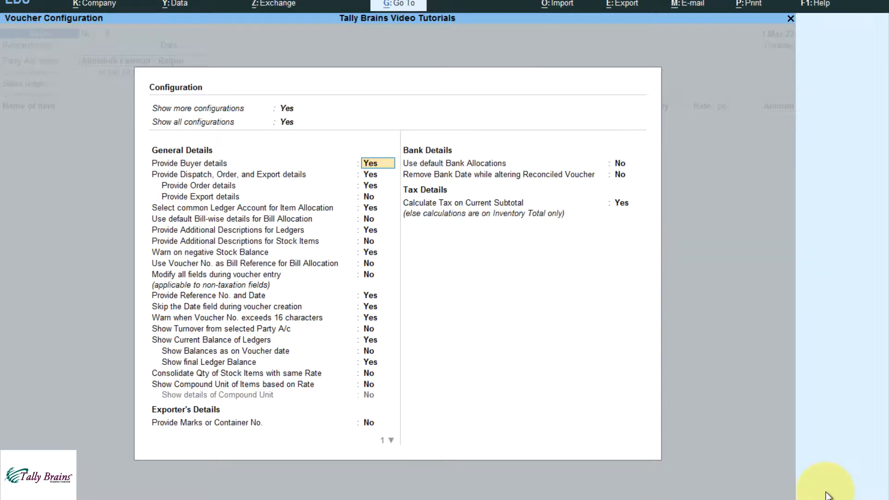
pyautogui.press('n')
pyautogui.press('Return')
pyautogui.hotkey('ctrl', 'a')
pyautogui.press('Return')
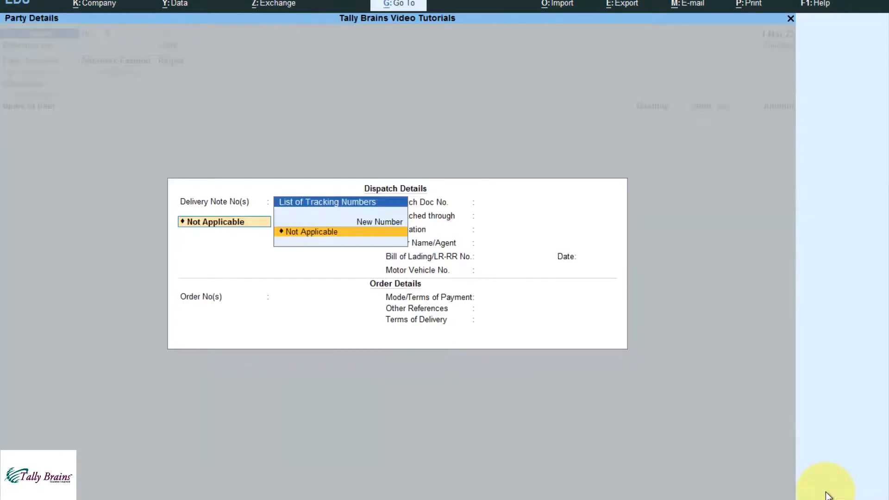
pyautogui.hotkey('ctrl', 'a')
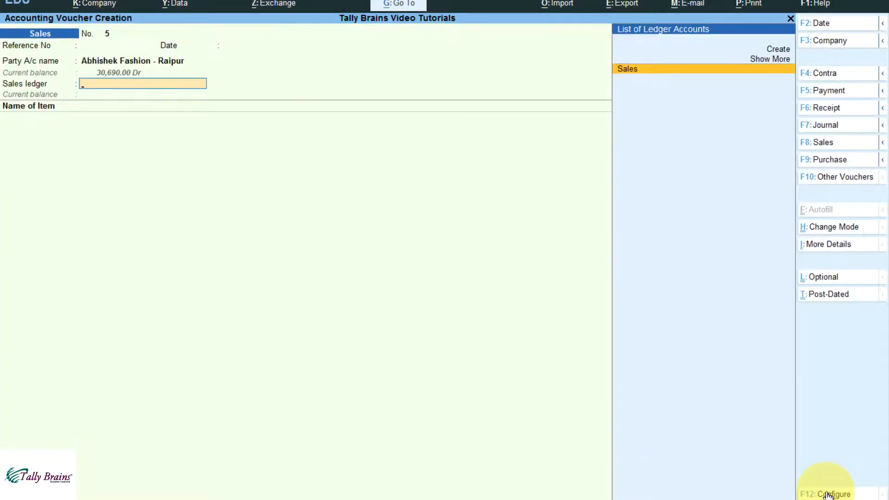
pyautogui.press('BackSpace')
# - Set Provide Buyer details to Yes and Provide Dispatch, Order, and Export details to No, and reopen the party details
pyautogui.click(827, 494)
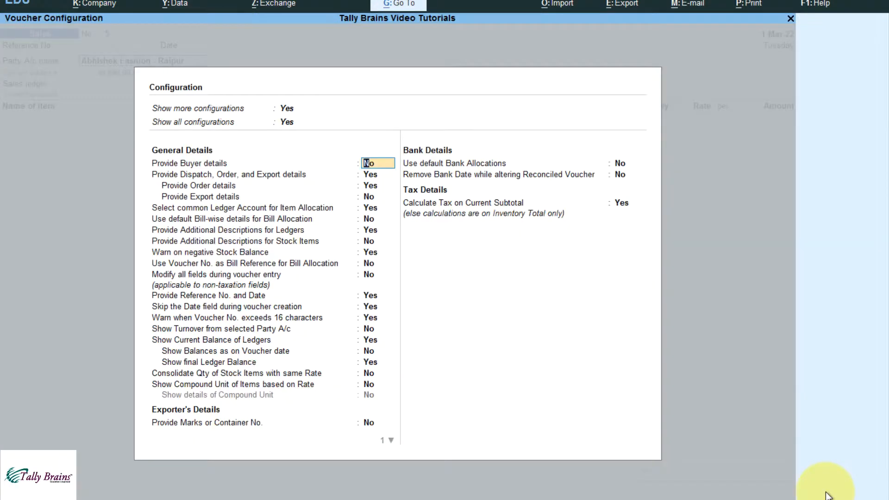
pyautogui.press('y')
pyautogui.press('Return')
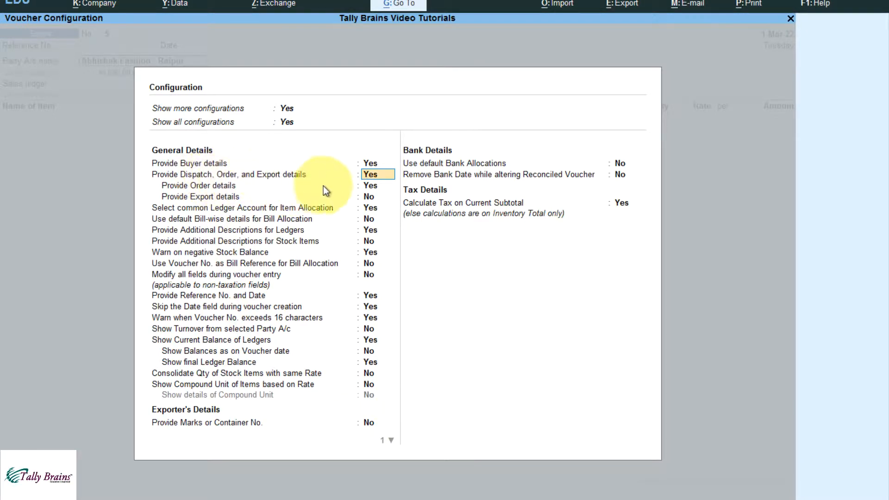
pyautogui.press('n')
pyautogui.press('Return')
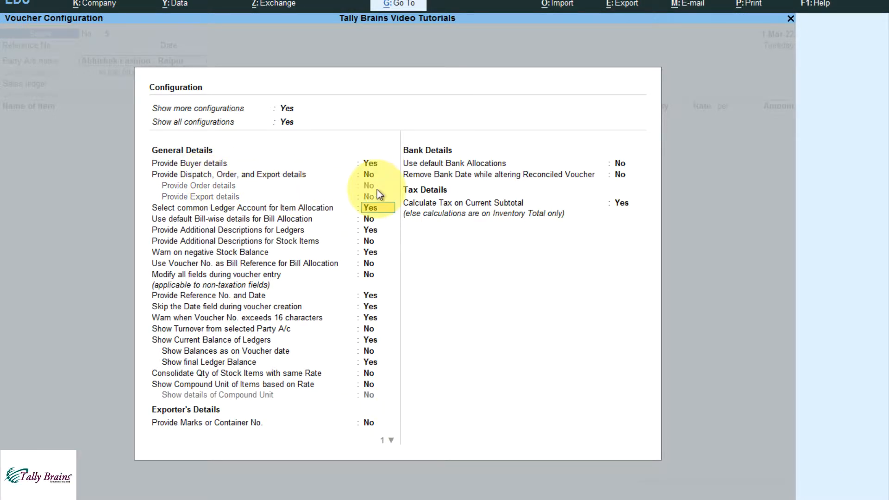
pyautogui.hotkey('ctrl', 'a')
pyautogui.press('Return')
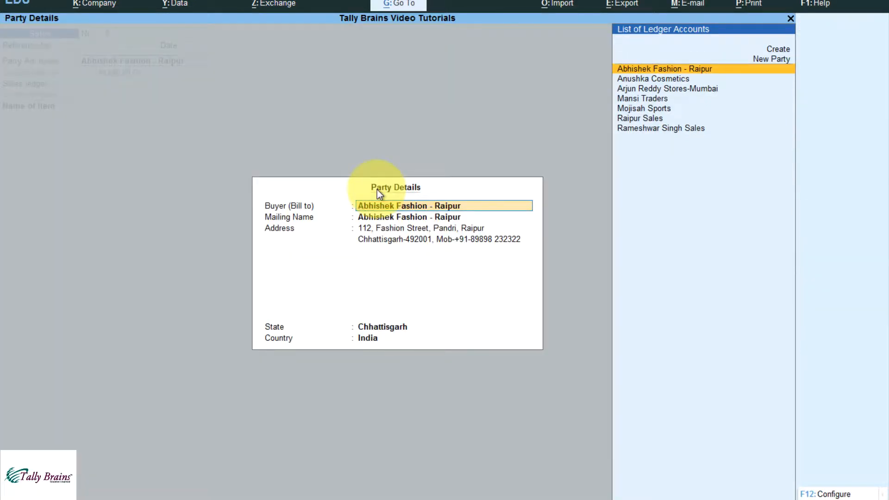
# - Set Provide Dispatch, Order, and Export details to Yes, with both Order details and Export details enabled, and accept the configuration
pyautogui.click(833, 494)
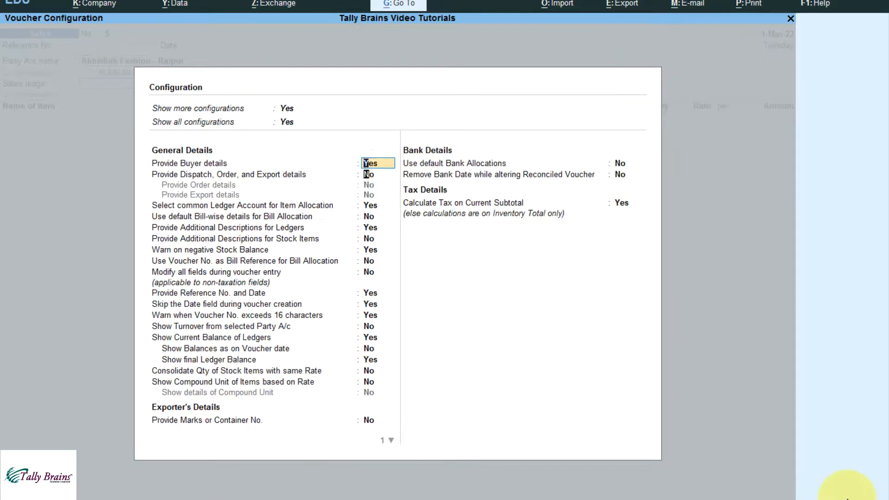
pyautogui.press('Return')
pyautogui.press('y')
pyautogui.press('Return')
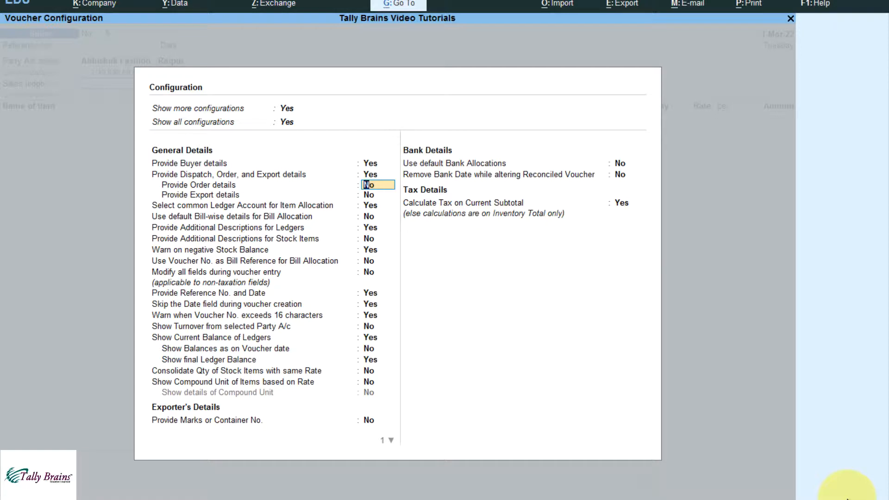
pyautogui.press('y')
pyautogui.press('Return')
pyautogui.press('y')
pyautogui.press('Return')
pyautogui.hotkey('ctrl', 'a')
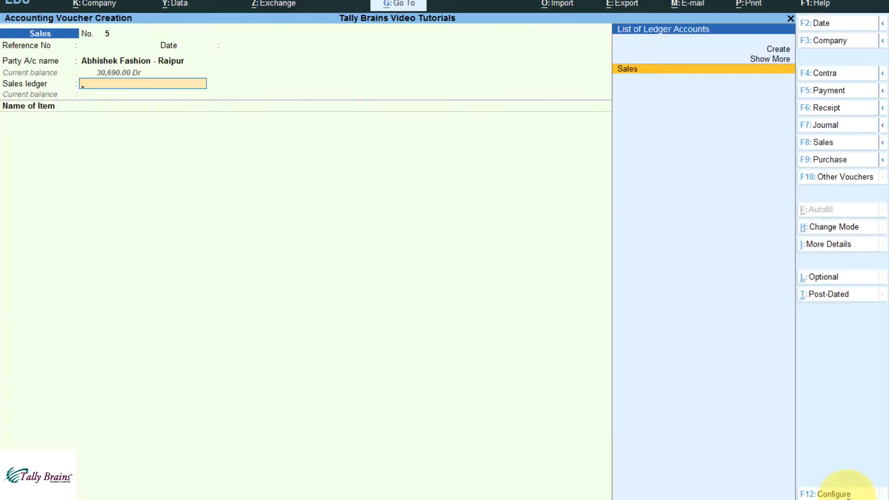
# - Reselect the party, review its dispatch, order and export details, and accept them with the delivery note left Not Applicable
pyautogui.press('BackSpace')
pyautogui.press('Return')
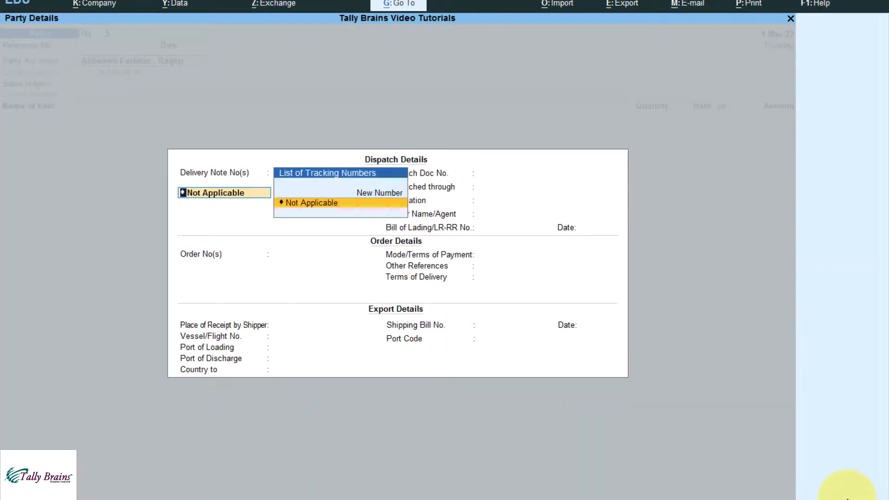
pyautogui.press('Return')
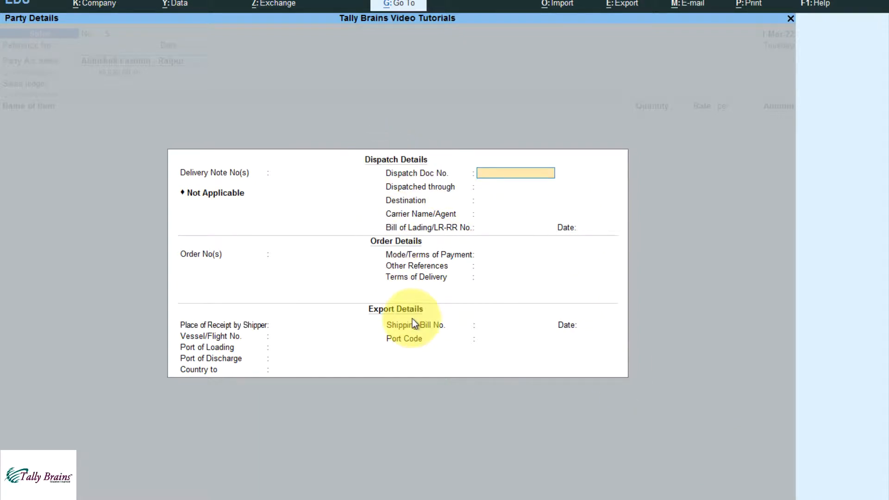
pyautogui.hotkey('ctrl', 'a')
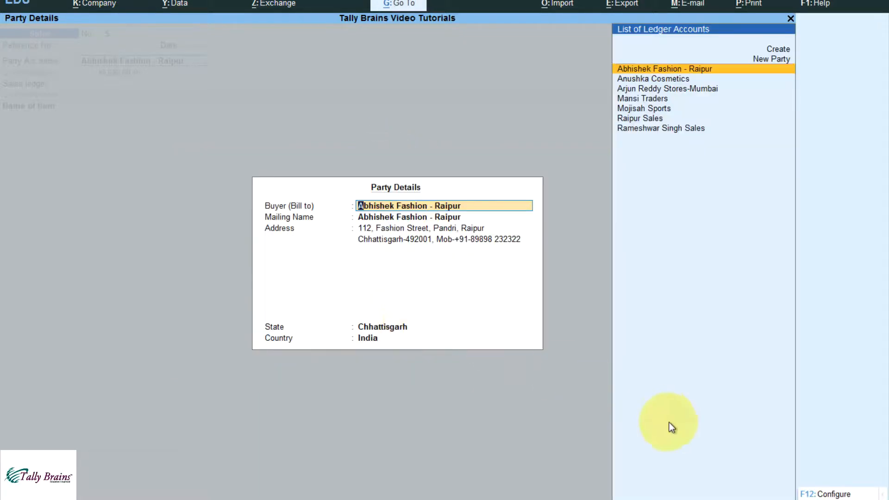
# - Accept the party details and set Provide Export details to No in the voucher configuration
pyautogui.hotkey('ctrl', 'a')
pyautogui.click(808, 494)
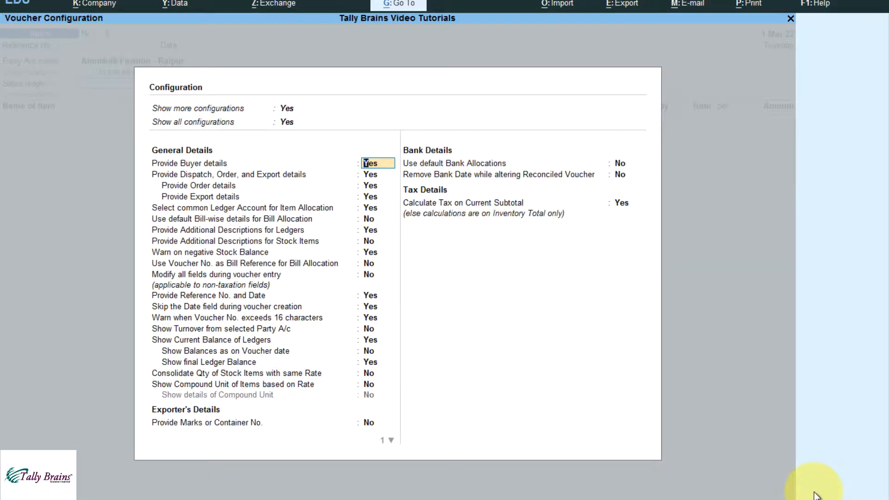
pyautogui.press('Down')
pyautogui.press('Down')
pyautogui.press('Down')
pyautogui.press('Up')
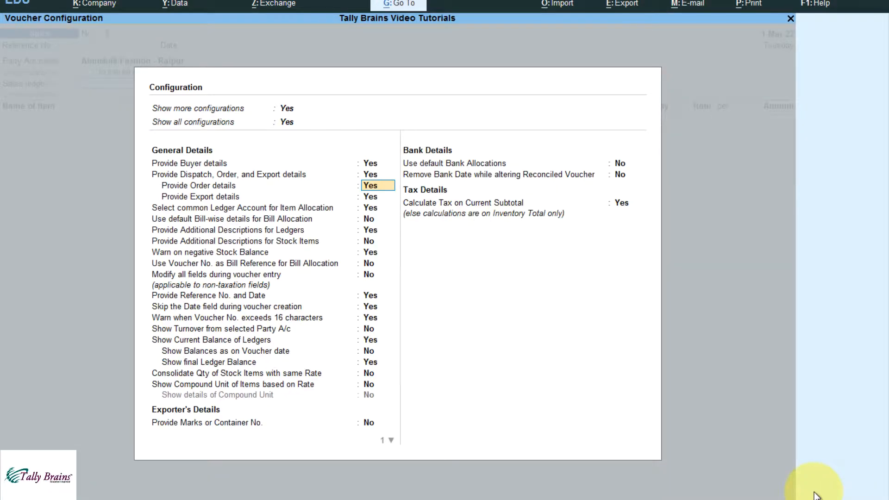
pyautogui.press('Down')
pyautogui.press('n')
pyautogui.press('Return')
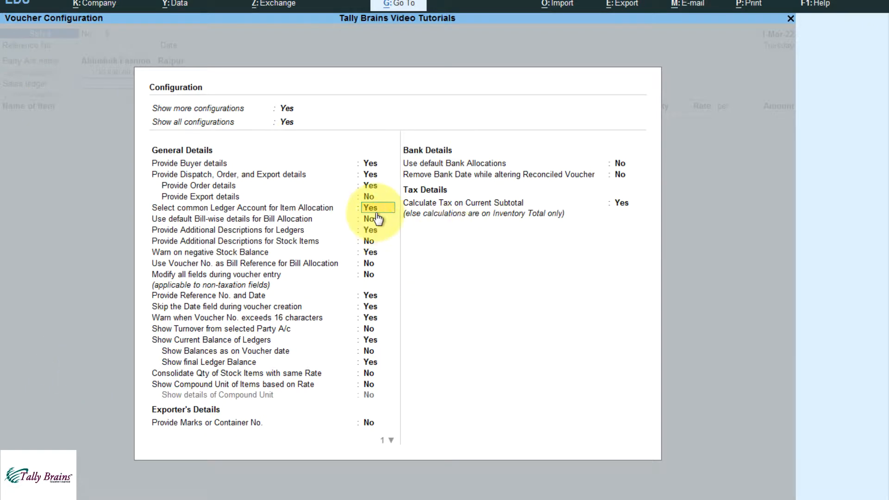
# - Set Select common Ledger Account for Item Allocation to No, accept the configuration, and move to item entry
pyautogui.press('n')
pyautogui.press('Return')
pyautogui.hotkey('ctrl', 'a')
pyautogui.press('Return')
pyautogui.press('Return')
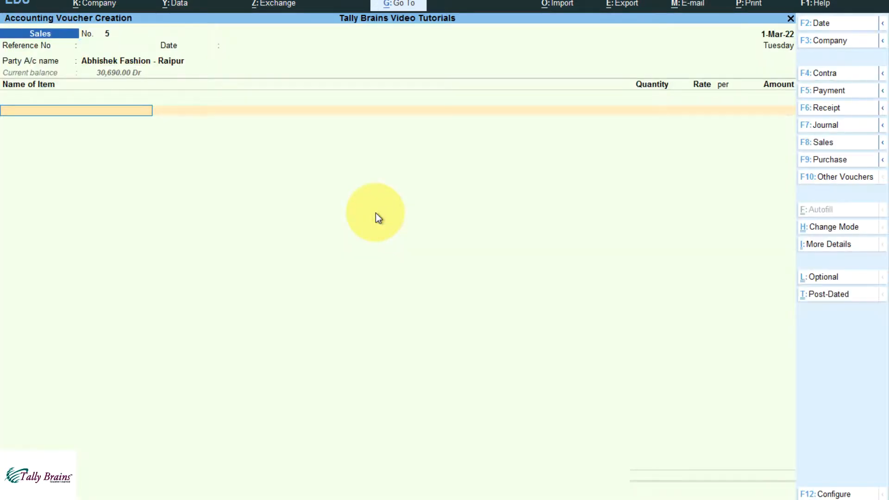
# - Add Axel 1ltr Bottle with tracking number Not Applicable and 2 pcs from the Kankarbagh godown
pyautogui.press('Down')
pyautogui.press('Return')
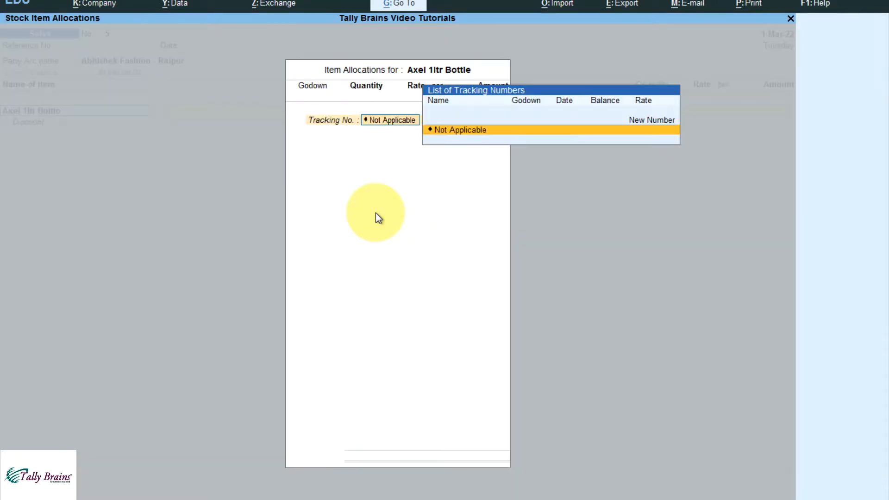
pyautogui.press('Return')
pyautogui.press('Down')
pyautogui.press('Down')
pyautogui.press('Down')
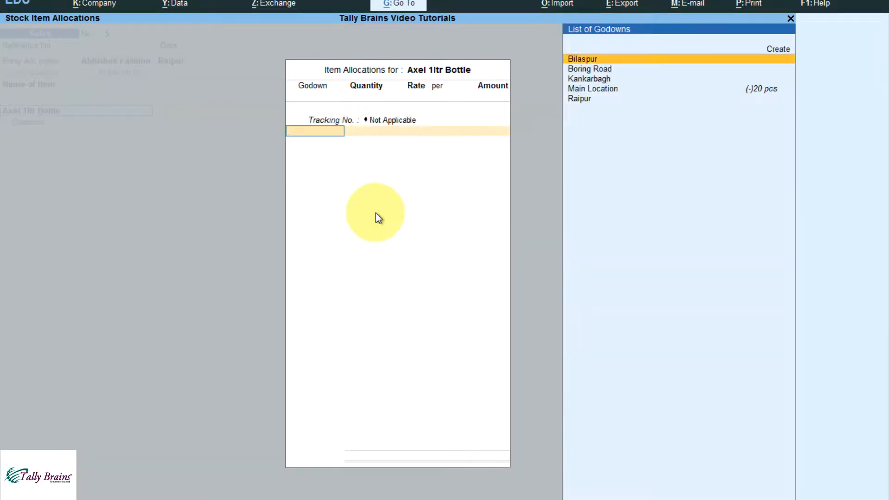
pyautogui.press('Return')
pyautogui.write('2')
pyautogui.press('Return')
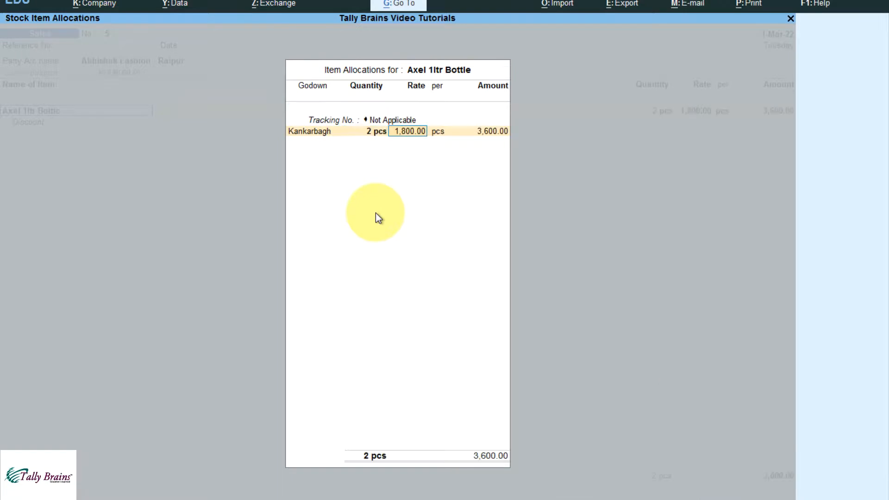
# - Accept the 1,800.00 rate, end the Axel 1ltr Bottle allocation, and assign its full amount to the Sales ledger
pyautogui.press('Return')
pyautogui.press('Return')
pyautogui.press('Return')
pyautogui.press('Return')
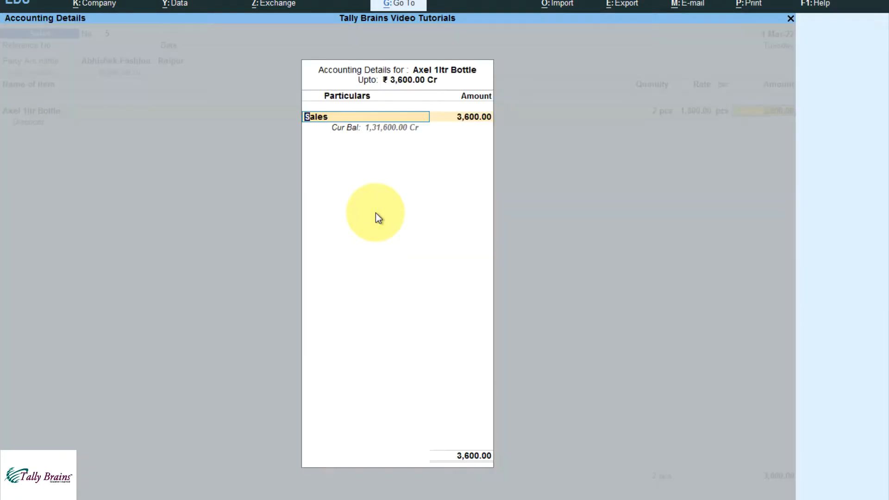
pyautogui.press('Return')
pyautogui.press('Return')
pyautogui.press('Return')
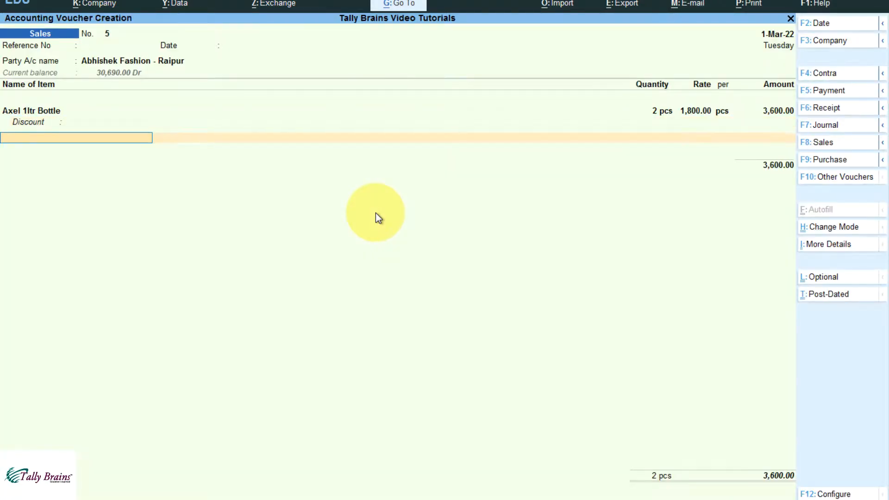
# - Add SS Cricket Bat with tracking number Not Applicable and 2 pcs from the Bilaspur godown at 1,500.00
pyautogui.press('Up')
pyautogui.press('Return')
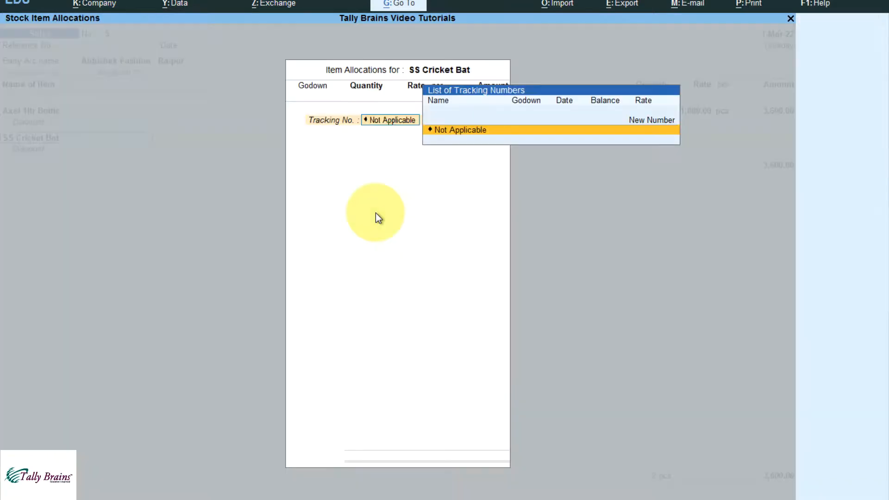
pyautogui.press('Return')
pyautogui.press('Return')
pyautogui.write('2')
pyautogui.press('Return')
pyautogui.press('Return')
pyautogui.press('Return')
pyautogui.press('Return')
pyautogui.press('Return')
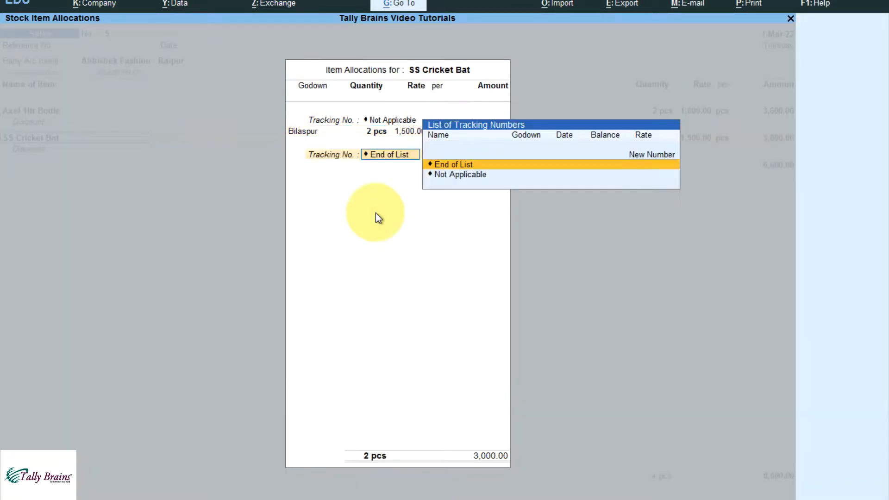
pyautogui.press('Return')
pyautogui.press('Return')
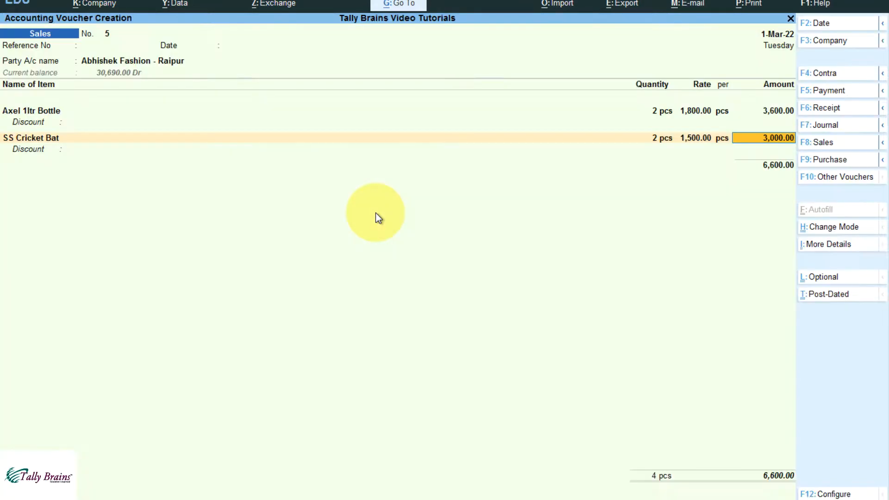
# - Set Select common Ledger Account for Item Allocation back to Yes in the voucher configuration
pyautogui.click(833, 494)
pyautogui.press('Down')
pyautogui.press('Down')
pyautogui.press('Down')
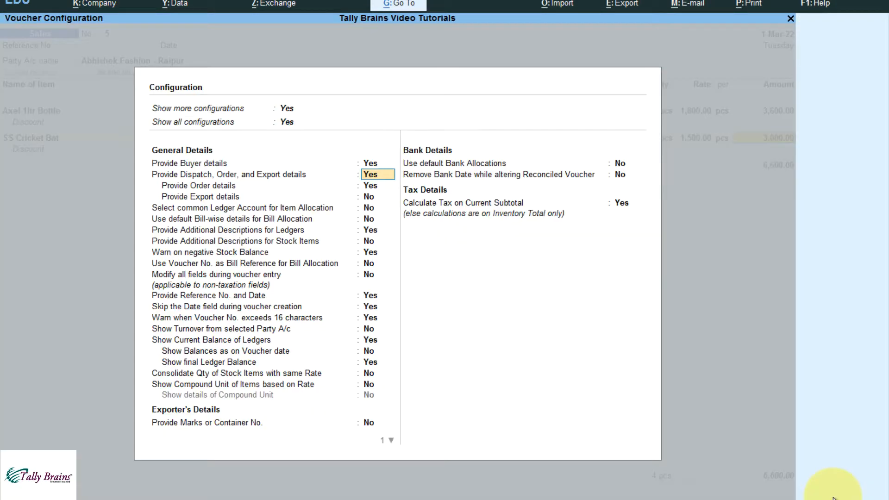
pyautogui.press('Down')
pyautogui.press('y')
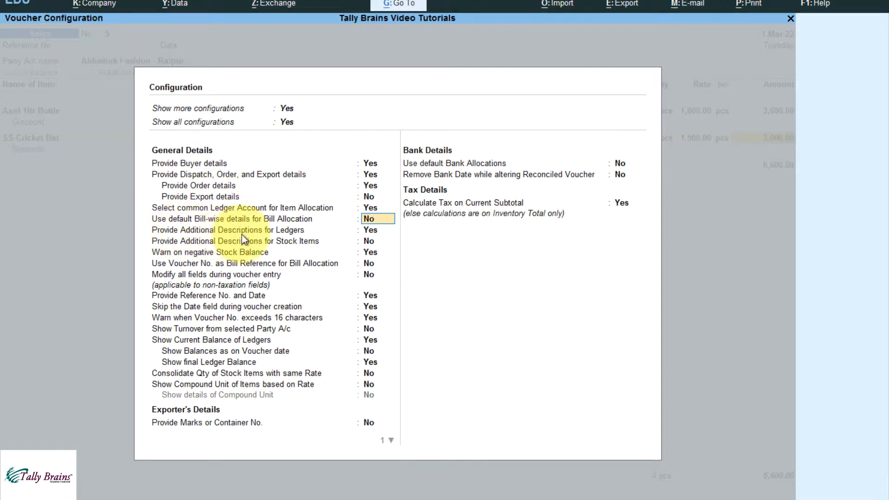
pyautogui.press('Down')
# - Add the Travelling Expenses ledger below the items with the description "For 30rs / Pc"
pyautogui.write('Tr')
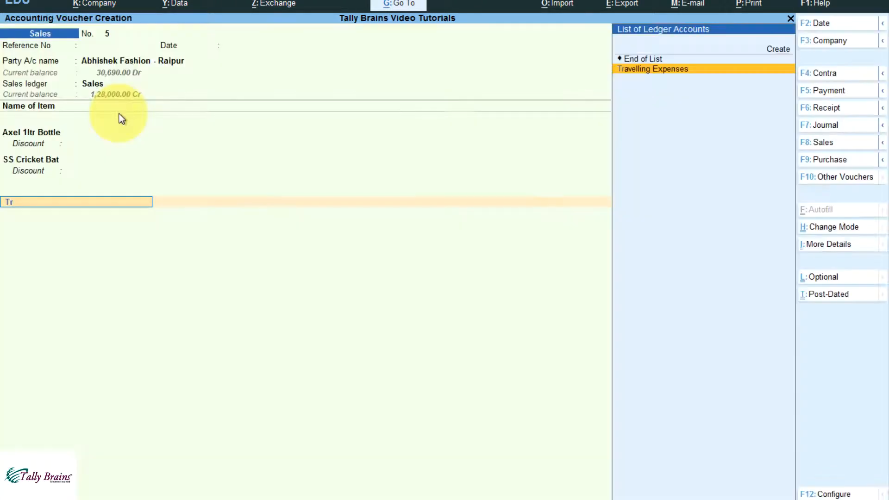
pyautogui.press('Return')
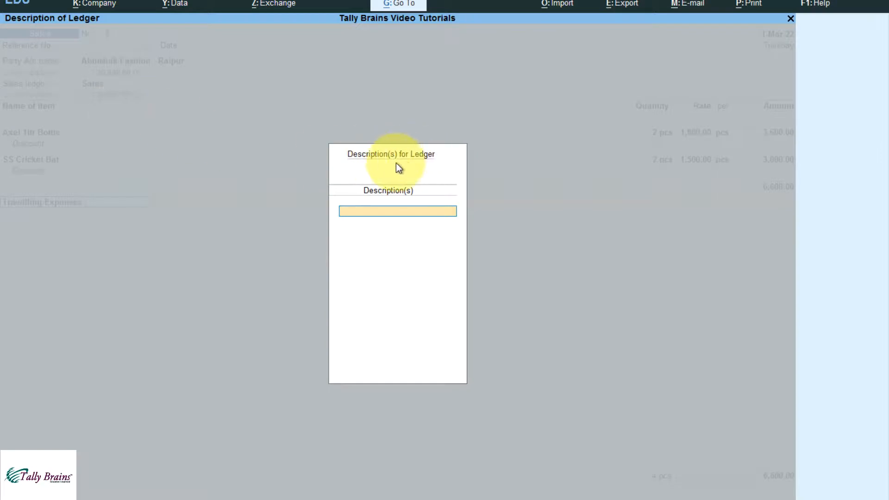
pyautogui.press('Escape')
pyautogui.press('BackSpace')
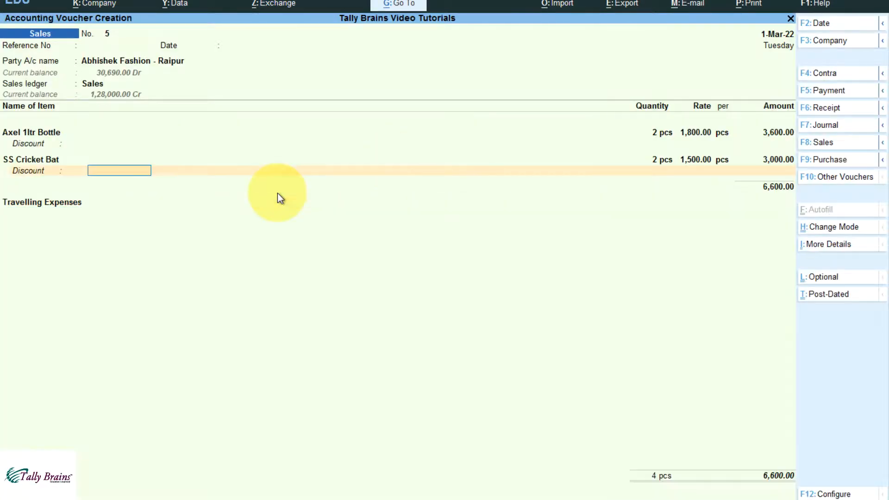
pyautogui.press('Return')
pyautogui.press('Return')
pyautogui.press('Return')
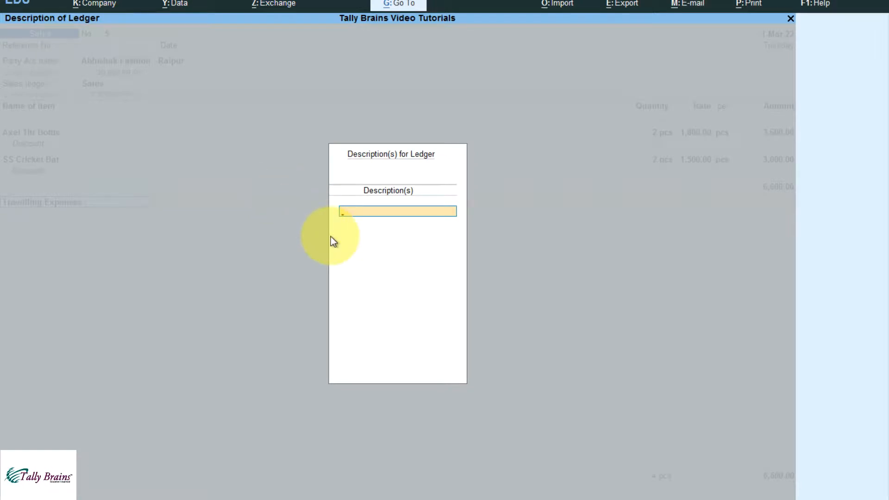
pyautogui.write('For 30rs / Pc')
pyautogui.press('Return')
pyautogui.press('Return')
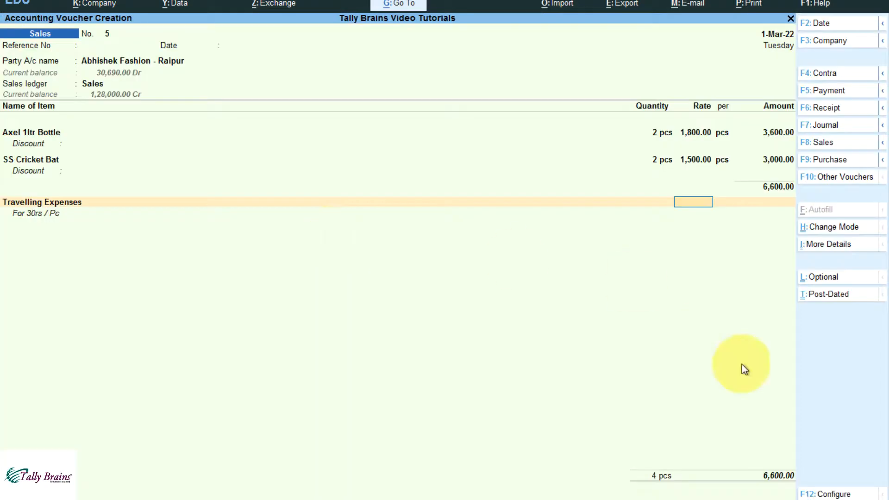
# - Set Provide Additional Descriptions for Ledgers to No, accept the configuration, and reselect Travelling Expenses in the voucher
pyautogui.click(826, 494)
pyautogui.press('Down')
pyautogui.press('Down')
pyautogui.press('Down')
pyautogui.press('Down')
pyautogui.press('Down')
pyautogui.press('Down')
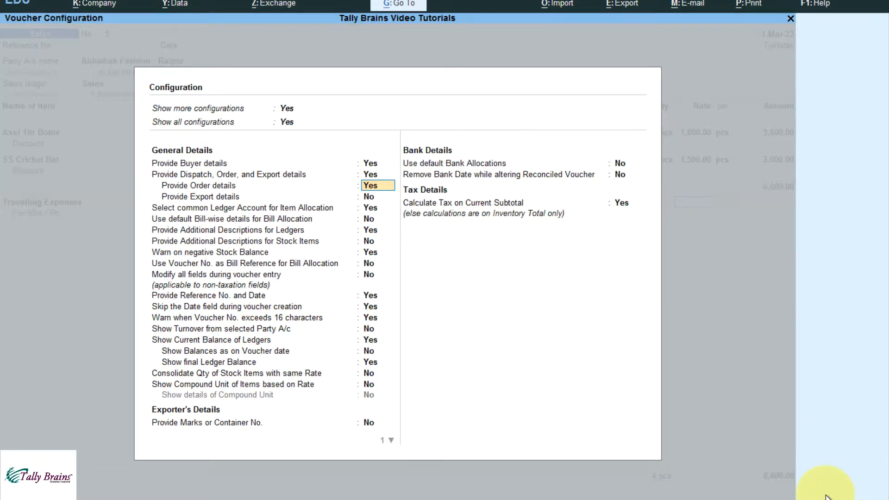
pyautogui.press('n')
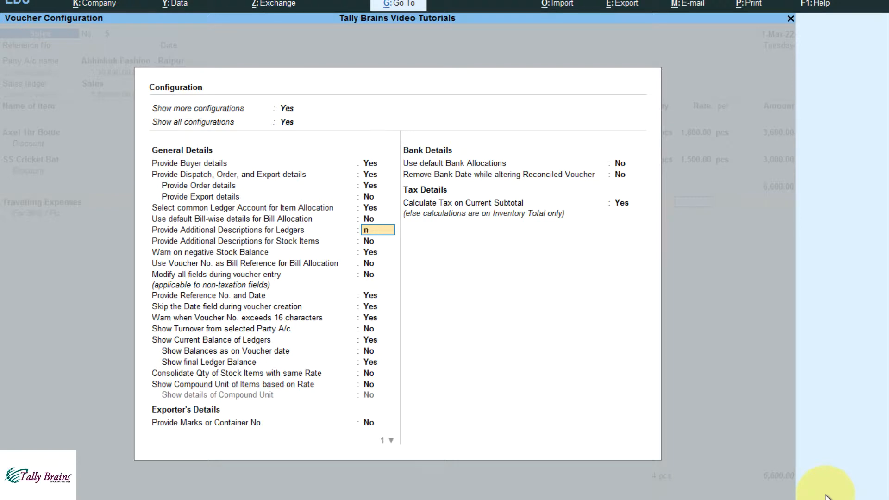
pyautogui.press('Return')
pyautogui.hotkey('ctrl', 'a')
pyautogui.press('Return')
pyautogui.press('BackSpace')
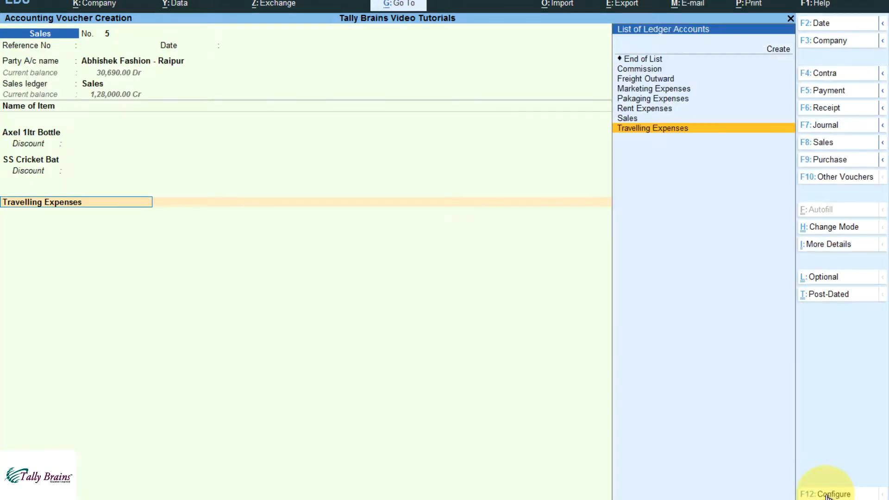
pyautogui.press('Return')
# - Set Provide Additional Descriptions for Ledgers back to Yes and accept the voucher configuration
pyautogui.click(826, 494)
pyautogui.press('Down')
pyautogui.press('Down')
pyautogui.press('Down')
pyautogui.press('Down')
pyautogui.press('Down')
pyautogui.press('Down')
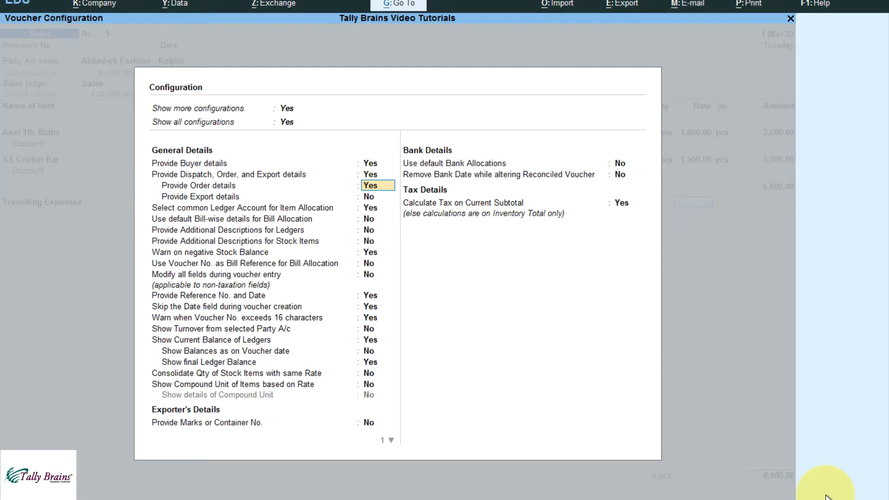
pyautogui.press('y')
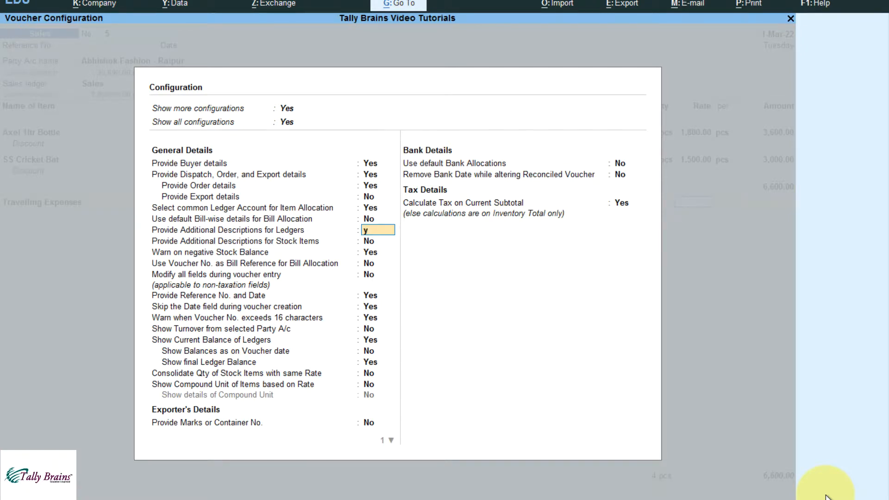
pyautogui.press('Return')
pyautogui.hotkey('ctrl', 'a')
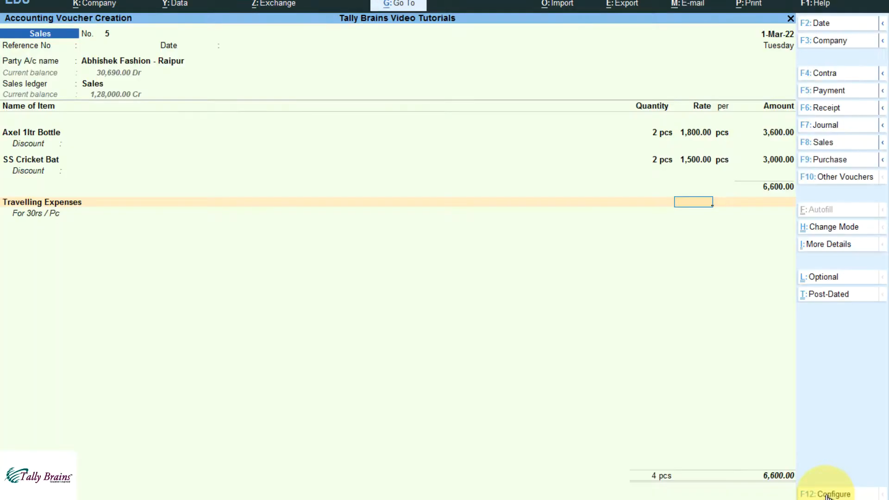
# - Open the Travelling Expenses ledger for alteration and set Provide Description for Ledgers and Provide Notes for Ledgers to Yes
pyautogui.press('BackSpace')
pyautogui.hotkey('ctrl', 'Return')
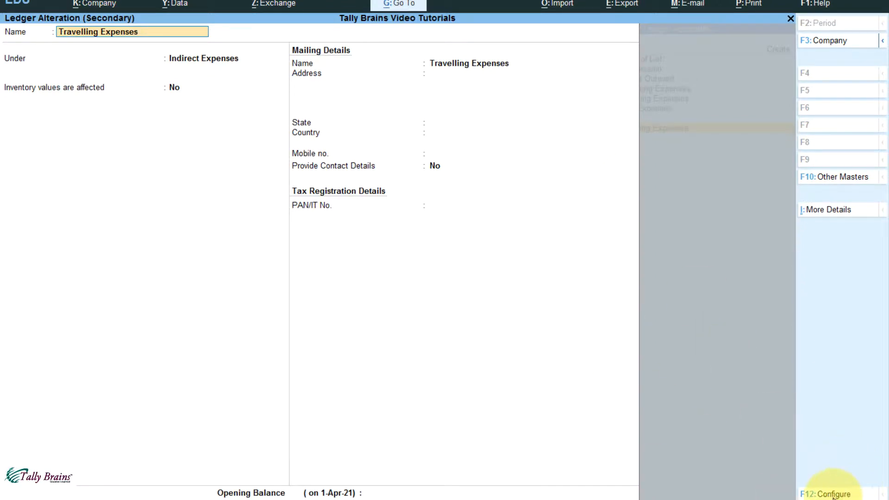
pyautogui.click(828, 493)
pyautogui.press('Down')
pyautogui.press('Down')
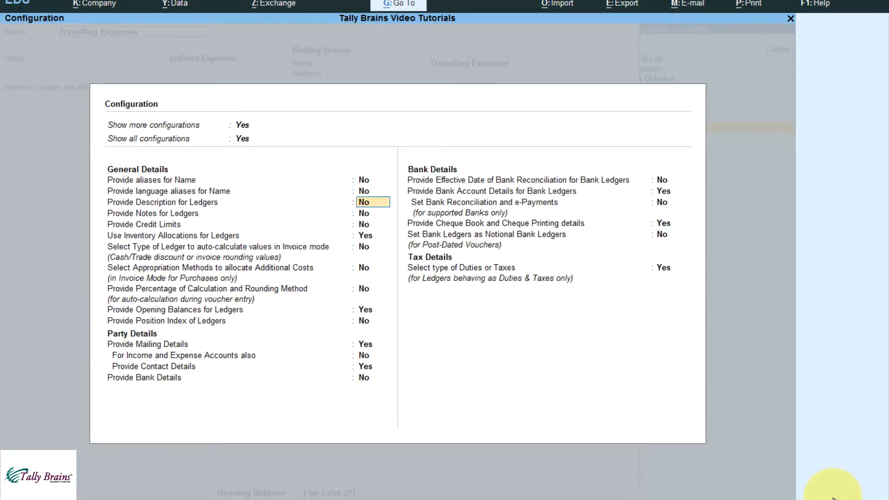
pyautogui.press('Down')
pyautogui.press('Up')
pyautogui.press('Down')
pyautogui.press('Up')
pyautogui.write('y')
pyautogui.press('Return')
pyautogui.write('y')
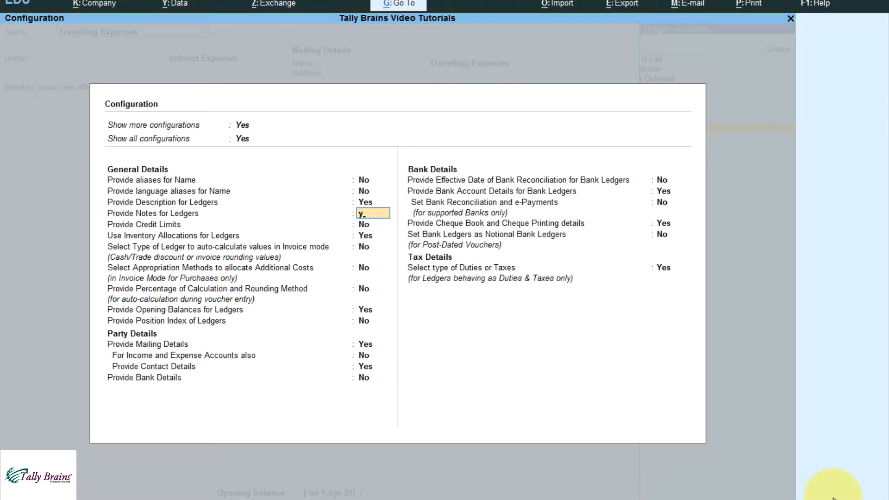
pyautogui.press('Return')
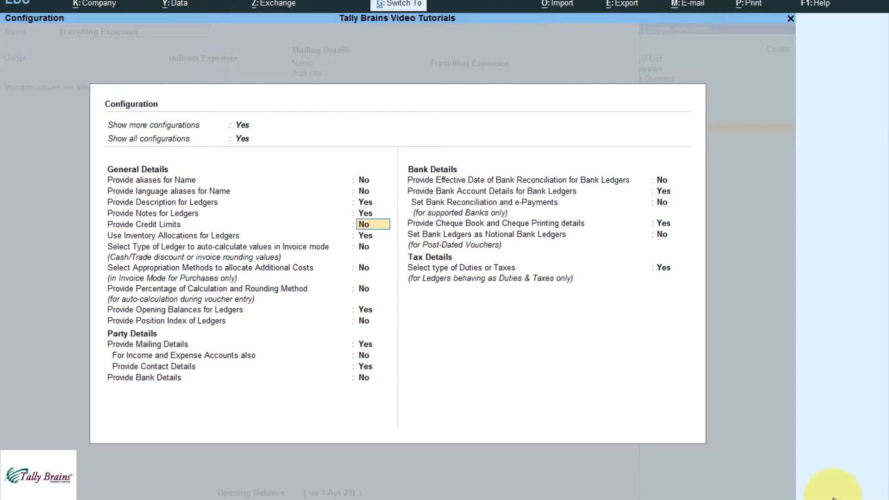
pyautogui.hotkey('ctrl', 'a')
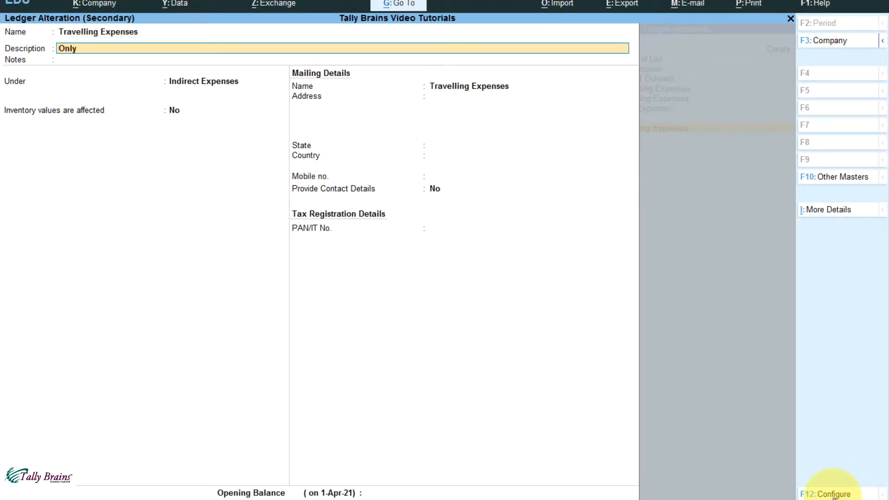
# - Enter "Only as approved" as the ledger's description and "1890" as its notes, and save the ledger
pyautogui.write('Only as approved')
pyautogui.press('Return')
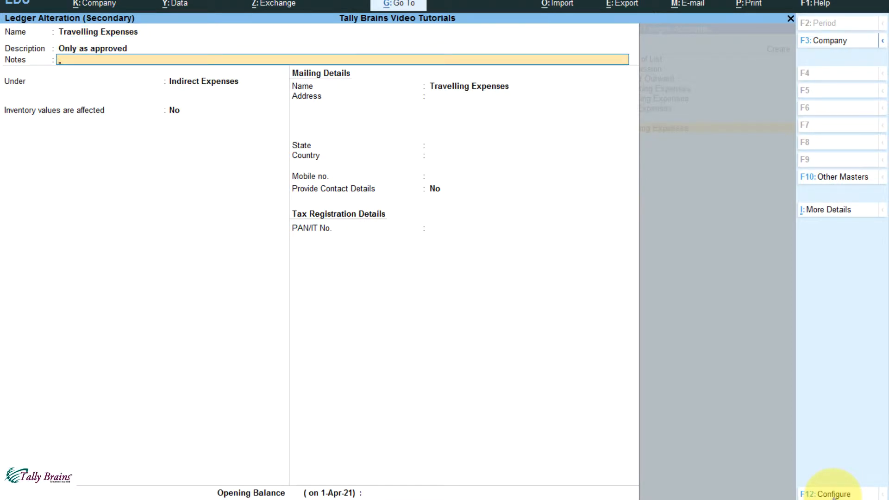
pyautogui.write('1890')
pyautogui.press('ctrl')
pyautogui.hotkey('ctrl', 'a')
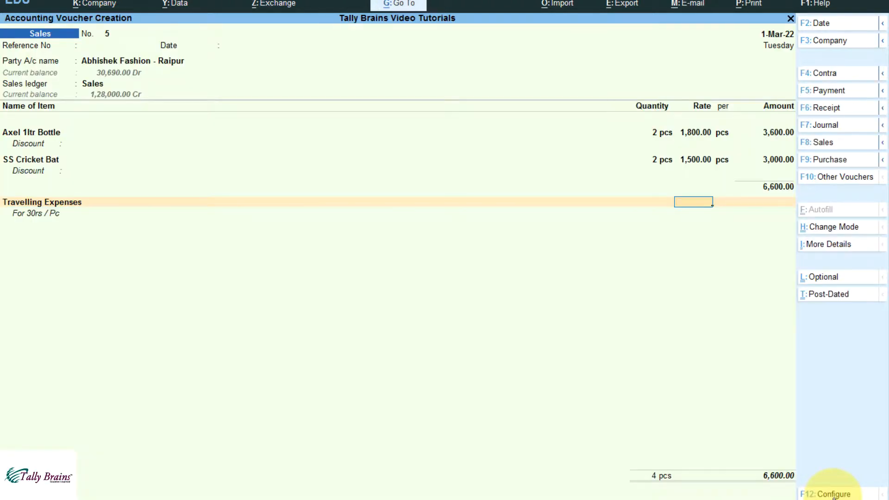
# - Reselect Travelling Expenses in the voucher and reopen its description with the ledger's default text
pyautogui.press('BackSpace')
pyautogui.press('Return')
pyautogui.press('BackSpace')
pyautogui.press('Return')
pyautogui.press('Return')
pyautogui.press('Return')
pyautogui.press('BackSpace')
pyautogui.press('BackSpace')
pyautogui.press('BackSpace')
pyautogui.press('Return')
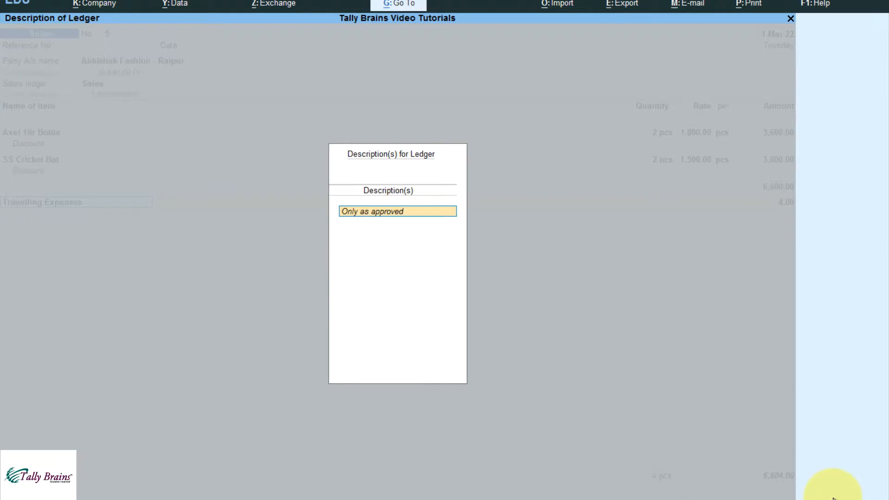
# - Keep "Only as approved" and add "3rs /pc" as the second description line for Travelling Expenses
pyautogui.press('Return')
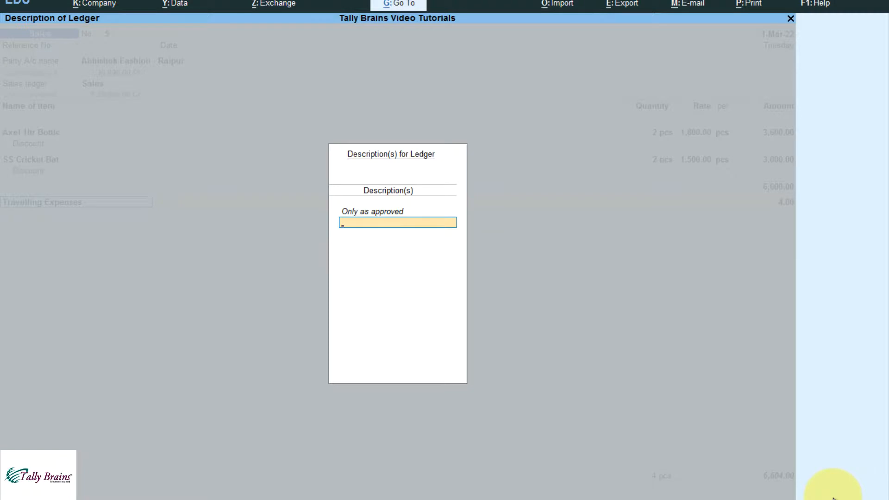
pyautogui.write('3rs /pc')
pyautogui.press('Return')
pyautogui.press('Return')
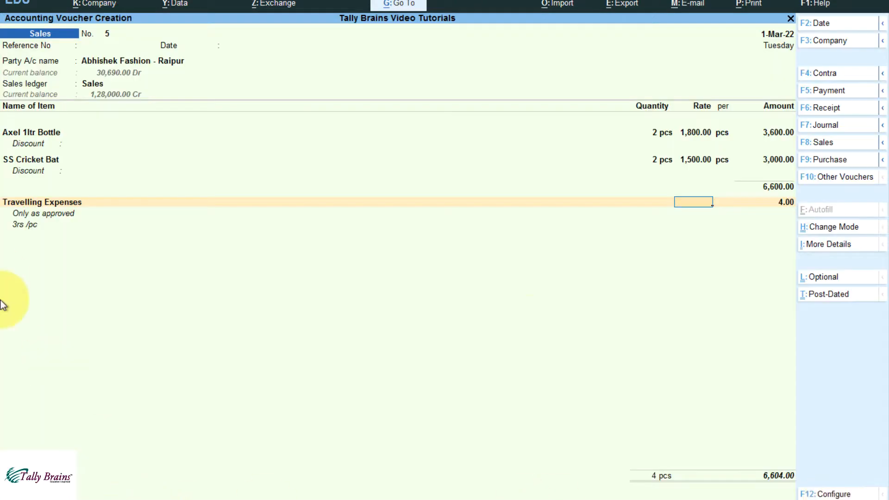
# - Set Provide Additional Descriptions for Stock Items to Yes in the voucher configuration and save it
pyautogui.click(850, 494)
pyautogui.press('Down')
pyautogui.press('Down')
pyautogui.press('Down')
pyautogui.press('Down')
pyautogui.press('Down')
pyautogui.press('Down')
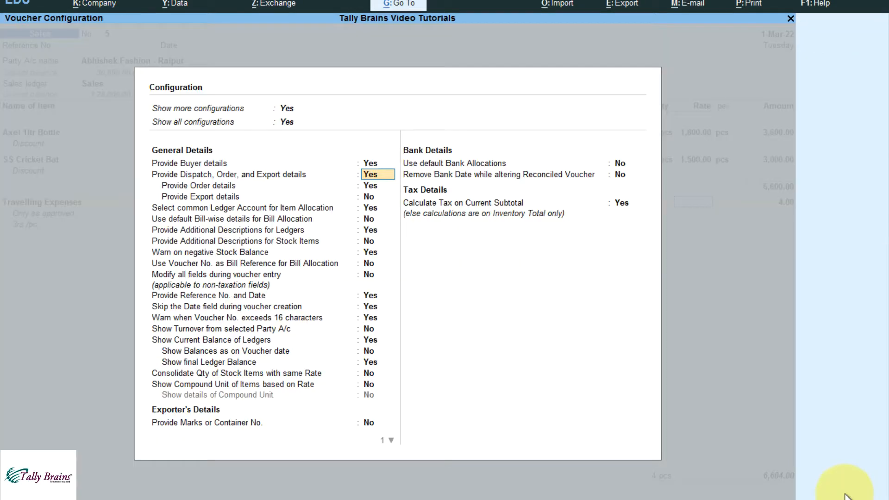
pyautogui.press('Down')
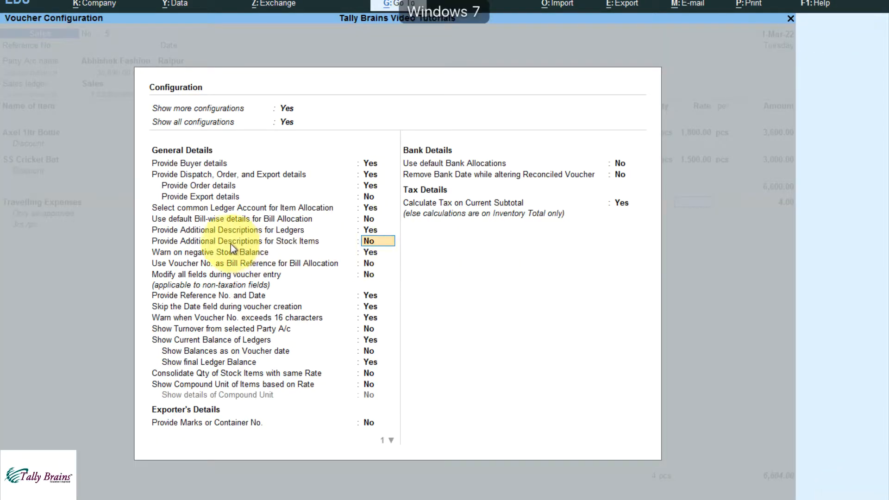
pyautogui.write('y')
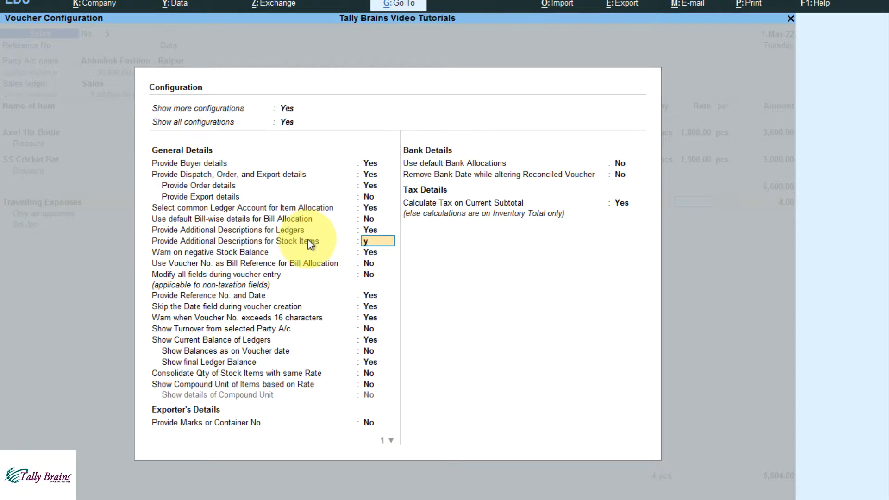
pyautogui.press('Return')
pyautogui.hotkey('ctrl', 'a')
# - Open the SS Cricket Bat stock item for alteration, enter "Only for males" as its description, and save it
pyautogui.click(43, 156)
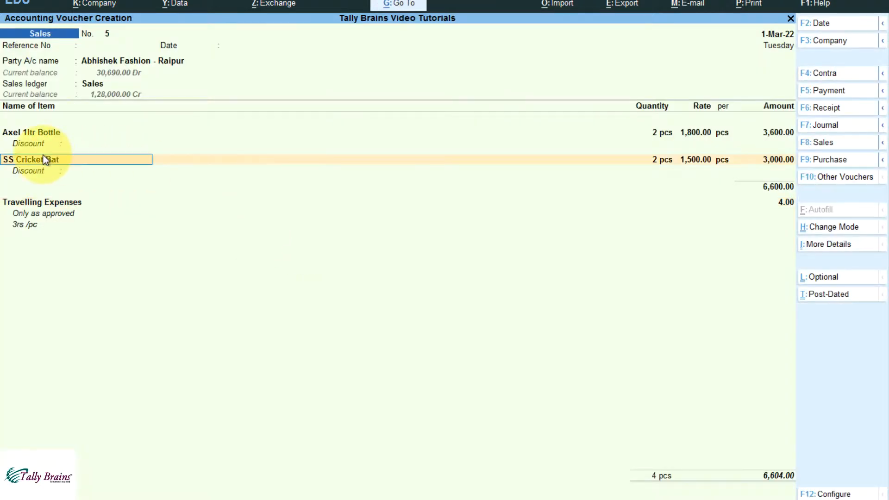
pyautogui.hotkey('ctrl', 'Return')
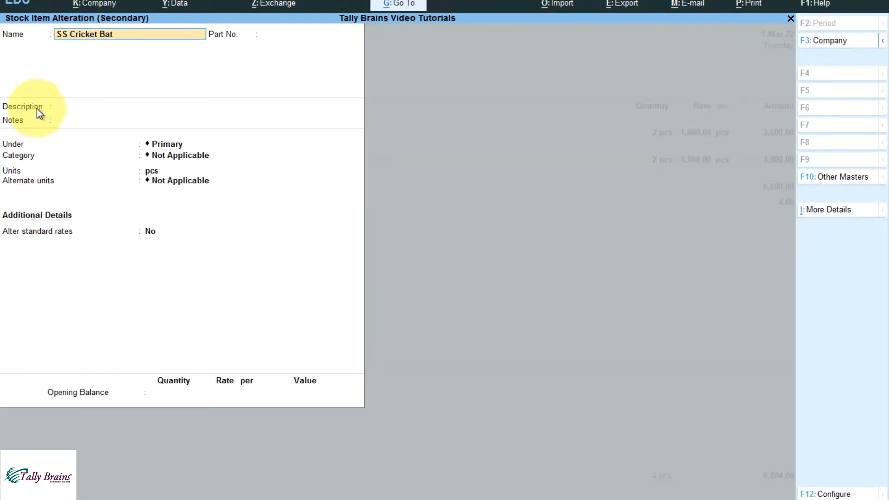
pyautogui.click(77, 107)
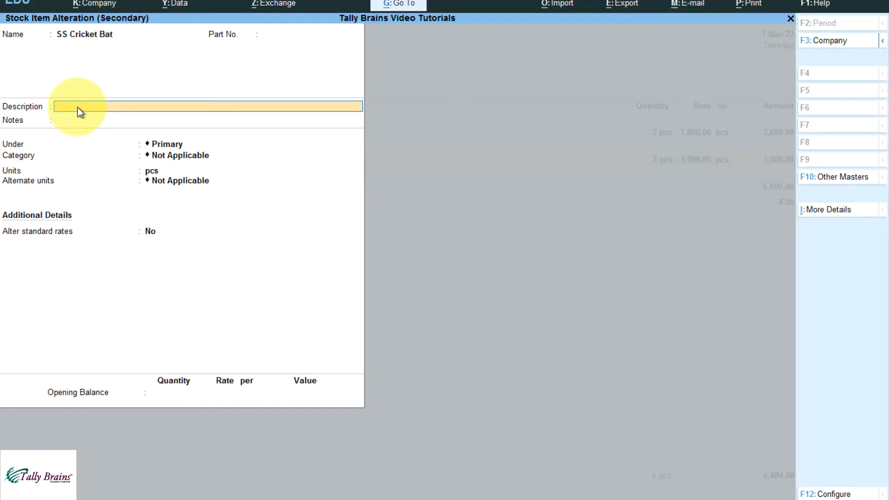
pyautogui.write('Only for males')
pyautogui.press('Return')
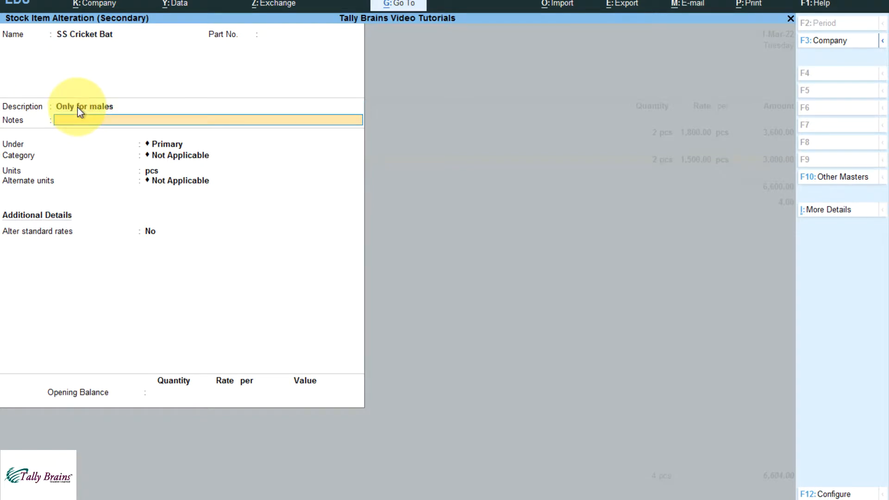
pyautogui.hotkey('ctrl', 'a')
# - Accept the default description "Only for males" for SS Cricket Bat in the voucher
pyautogui.press('Return')
pyautogui.press('Return')
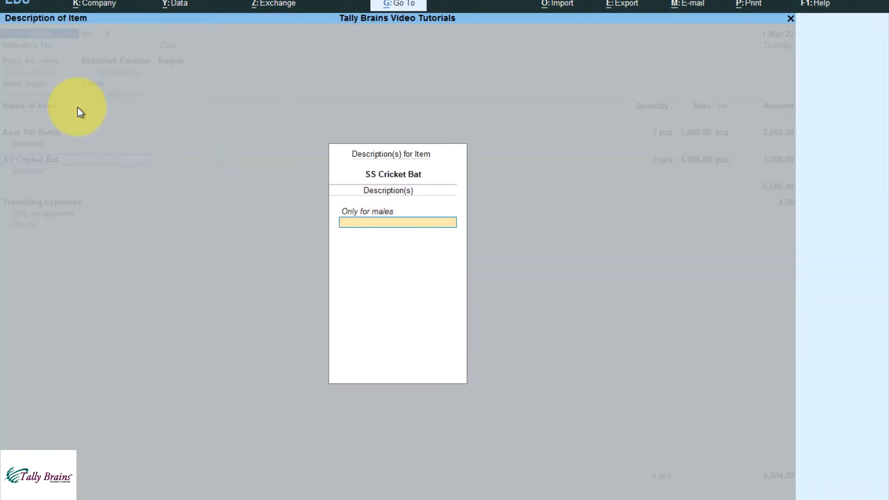
pyautogui.hotkey('ctrl', 'a')
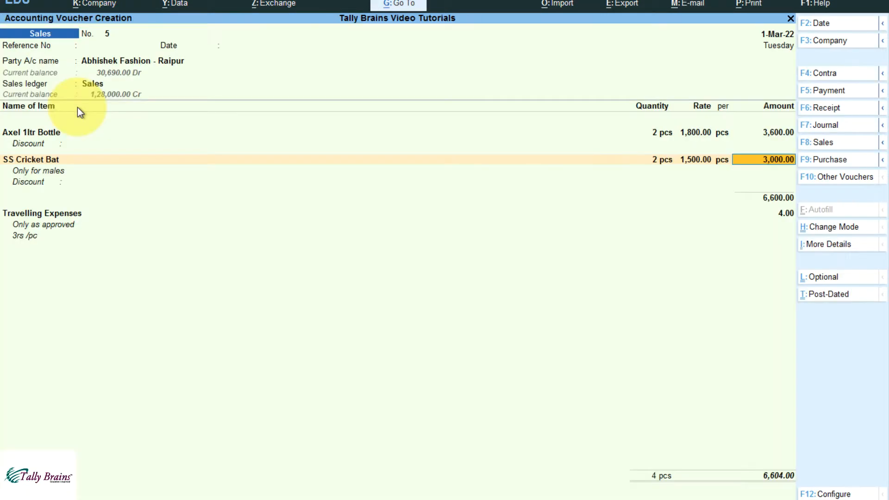
# - Go back through the SS Cricket Bat allocation and clear its "Only for males" description line
pyautogui.press('BackSpace')
pyautogui.press('Return')
pyautogui.press('Return')
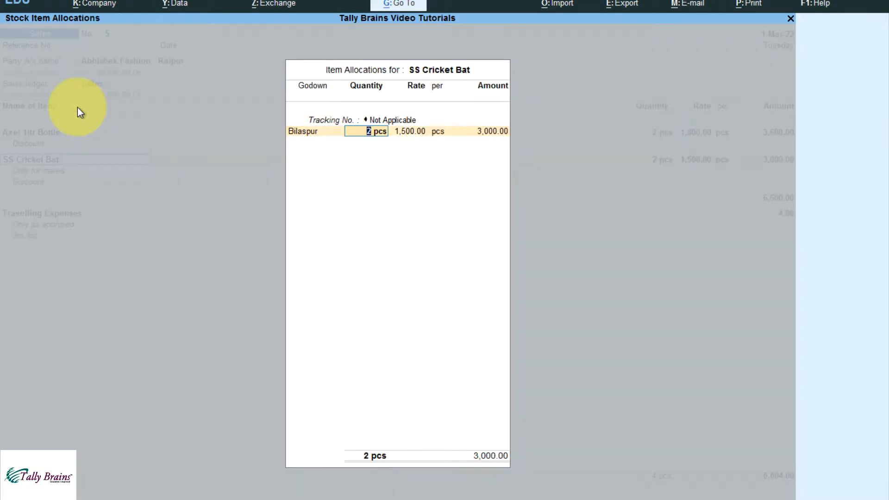
pyautogui.press('Return')
pyautogui.press('Return')
pyautogui.press('Return')
pyautogui.press('Return')
pyautogui.press('Return')
pyautogui.press('Return')
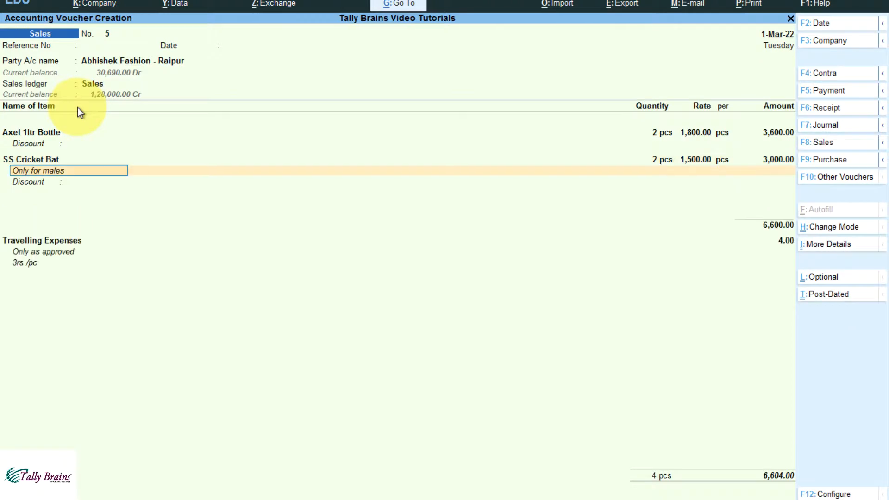
pyautogui.press('space')
pyautogui.press('Return')
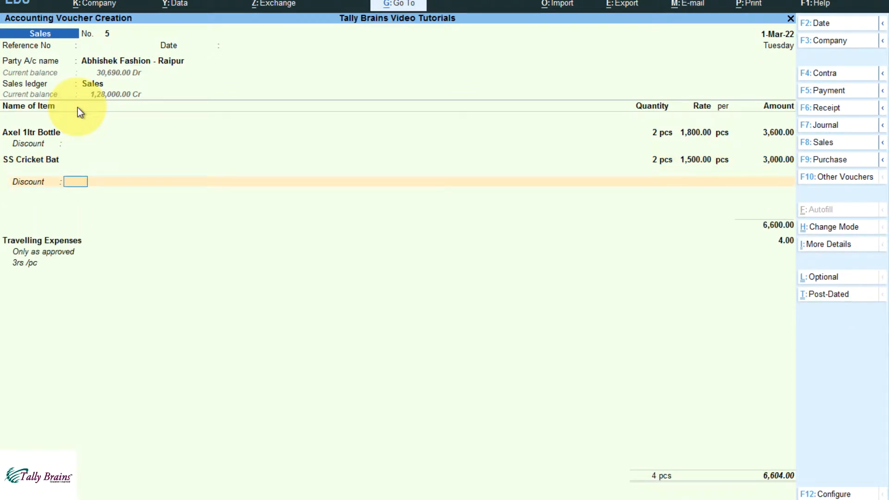
# - Reselect SS Cricket Bat and review its Bilaspur item allocation
pyautogui.press('BackSpace')
pyautogui.press('BackSpace')
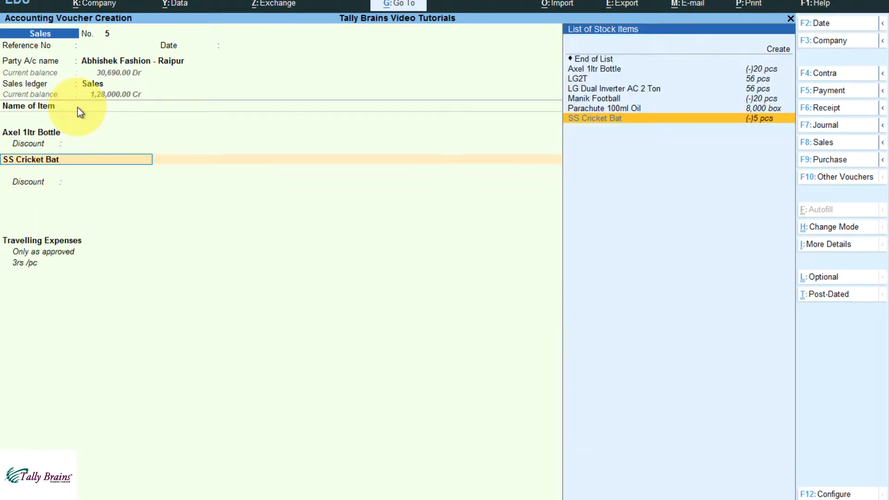
pyautogui.press('Return')
pyautogui.press('Return')
pyautogui.press('Return')
pyautogui.press('Return')
pyautogui.press('Return')
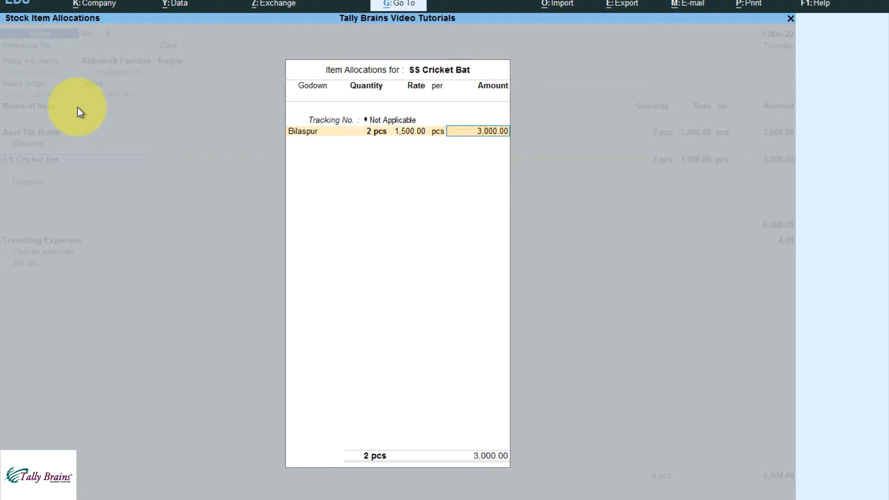
pyautogui.press('Return')
# - Return to Axel 1ltr Bottle and add "Canes" as its item description
pyautogui.press('BackSpace')
pyautogui.press('BackSpace')
pyautogui.press('BackSpace')
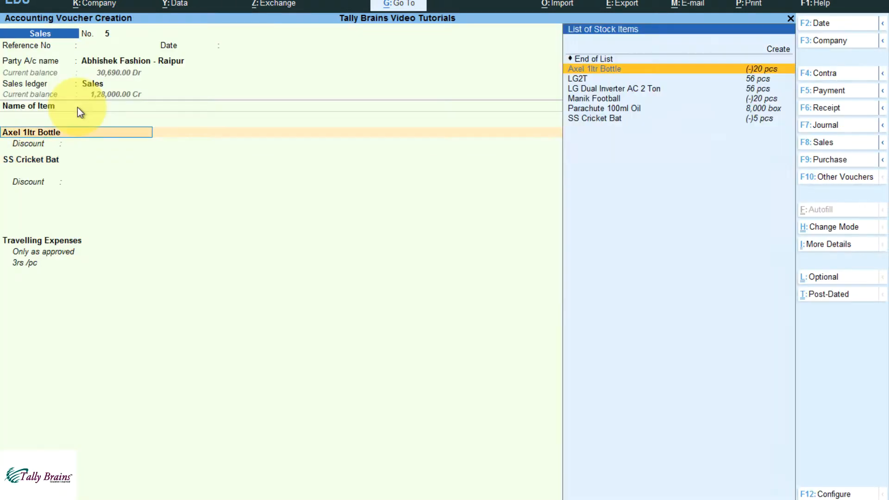
pyautogui.press('Return')
pyautogui.press('Return')
pyautogui.press('Return')
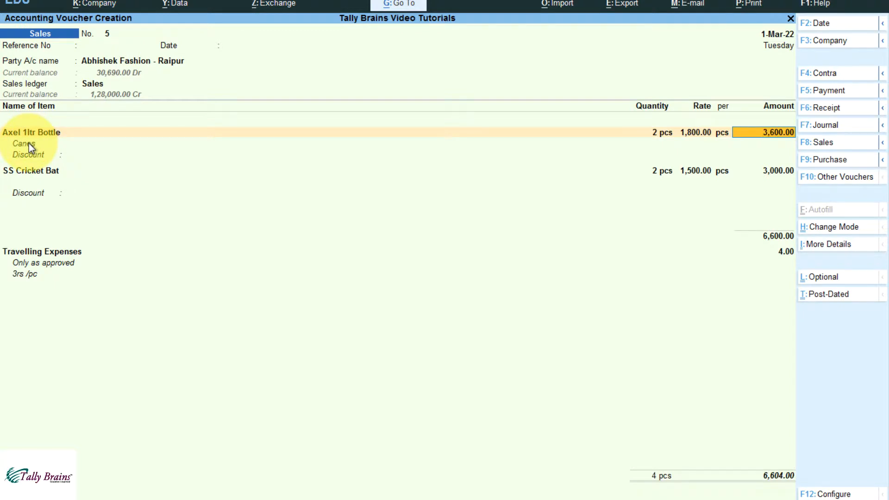
# - Set Provide Reference No. and Date to No in the voucher configuration and save it
pyautogui.click(838, 496)
pyautogui.press('Down')
pyautogui.press('Down')
pyautogui.press('Down')
pyautogui.press('Down')
pyautogui.press('Down')
pyautogui.press('Down')
pyautogui.press('Down')
pyautogui.press('Down')
pyautogui.press('Down')
pyautogui.press('Down')
pyautogui.press('Down')
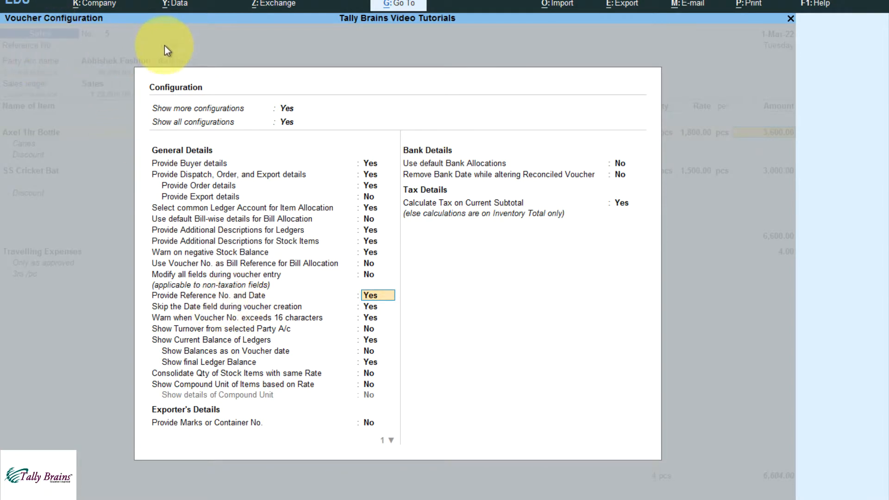
pyautogui.write('n')
pyautogui.hotkey('ctrl', 'a')
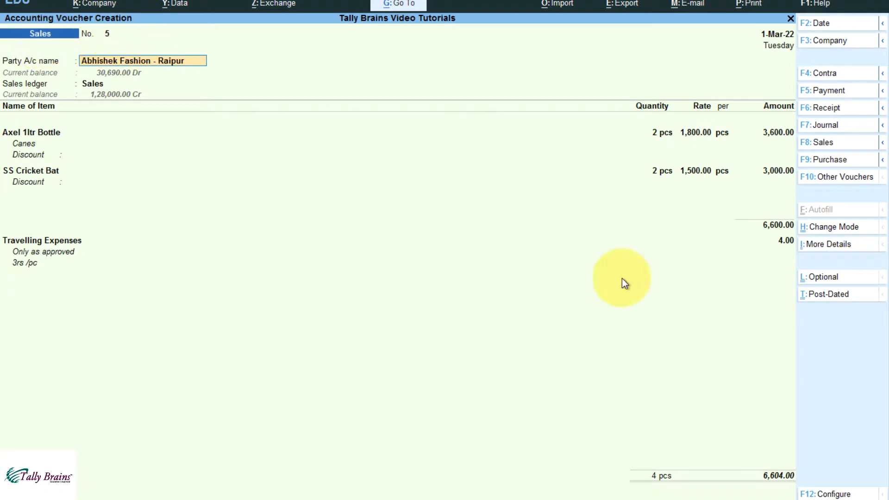
# - Set Provide Reference No. and Date and Show Turnover from selected Party A/c to Yes, and save the configuration
pyautogui.click(831, 494)
pyautogui.press('Down')
pyautogui.press('Down')
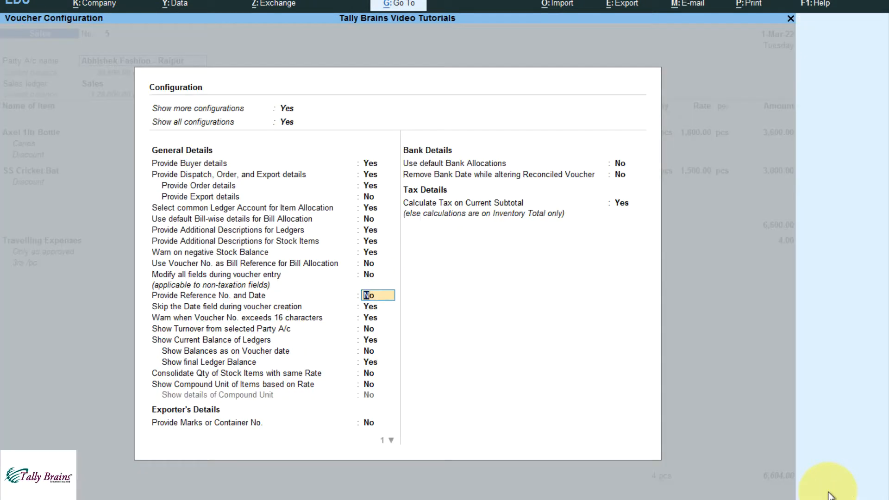
pyautogui.write('y')
pyautogui.press('Return')
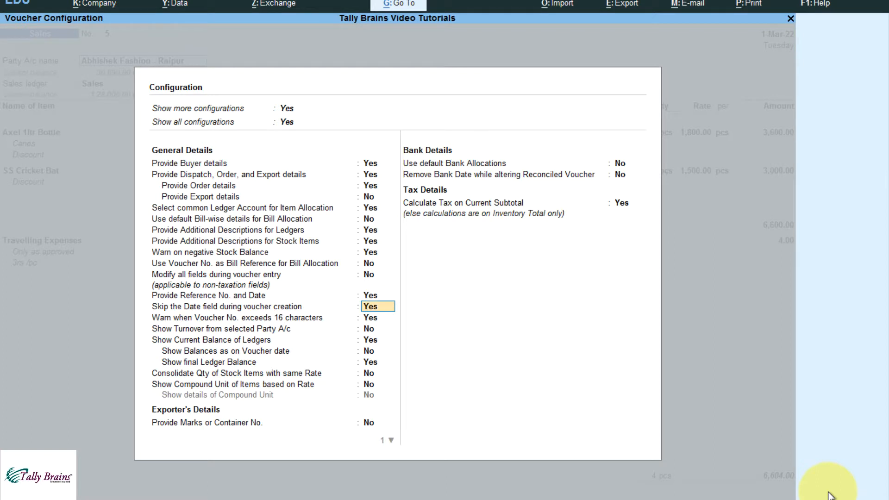
pyautogui.press('Down')
pyautogui.press('Down')
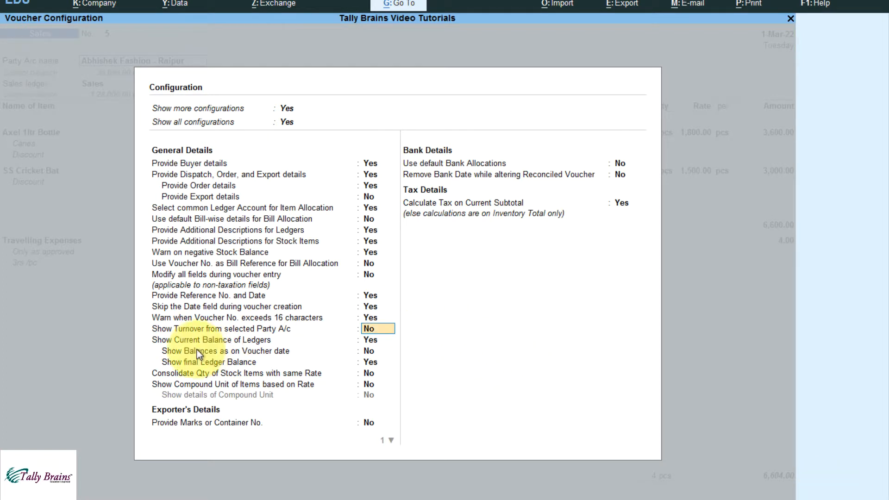
pyautogui.write('y')
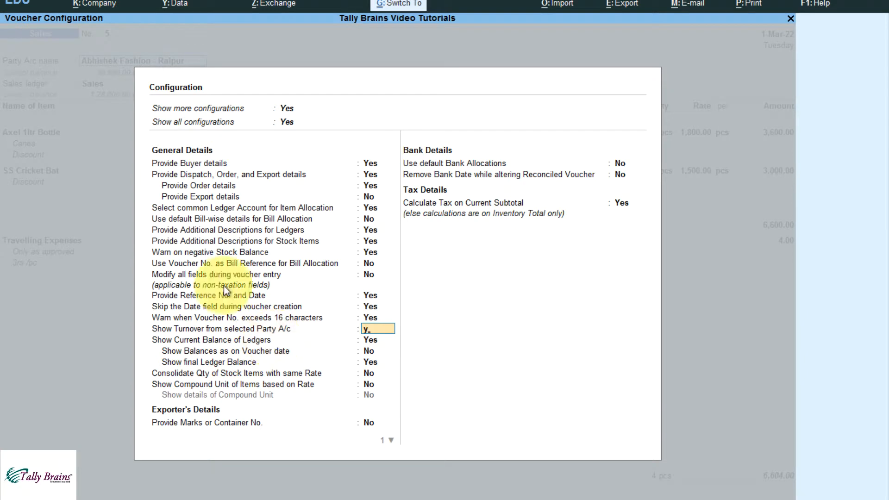
pyautogui.hotkey('ctrl', 'a')
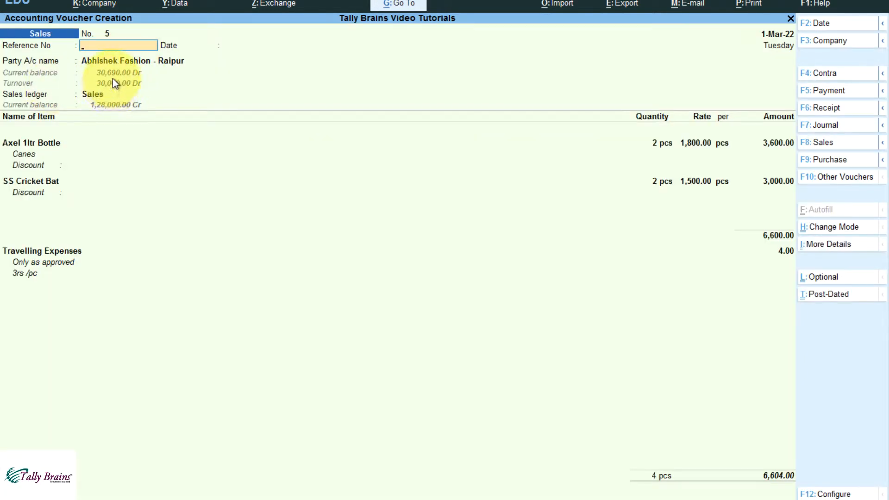
# - Set Provide Marks or Container No. and Provide No. of Packages to Yes, then go through those fields for Axel 1ltr Bottle
pyautogui.click(833, 494)
pyautogui.press('Return')
pyautogui.press('Return')
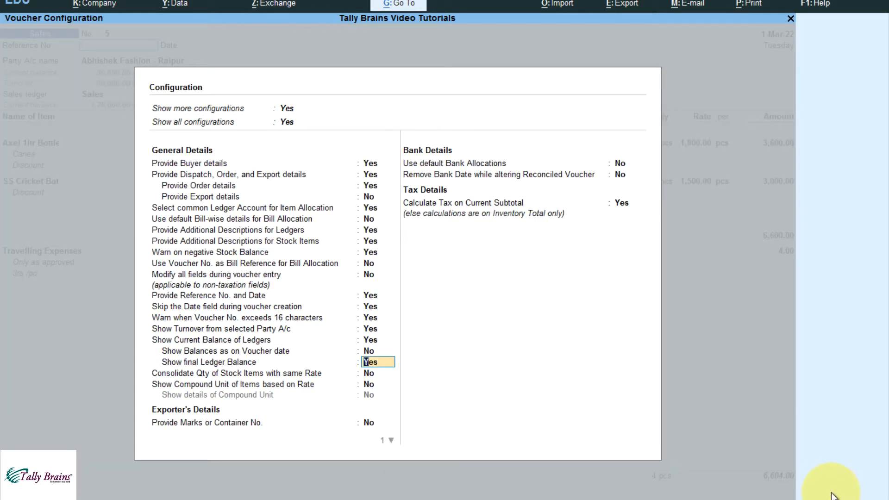
pyautogui.press('Return')
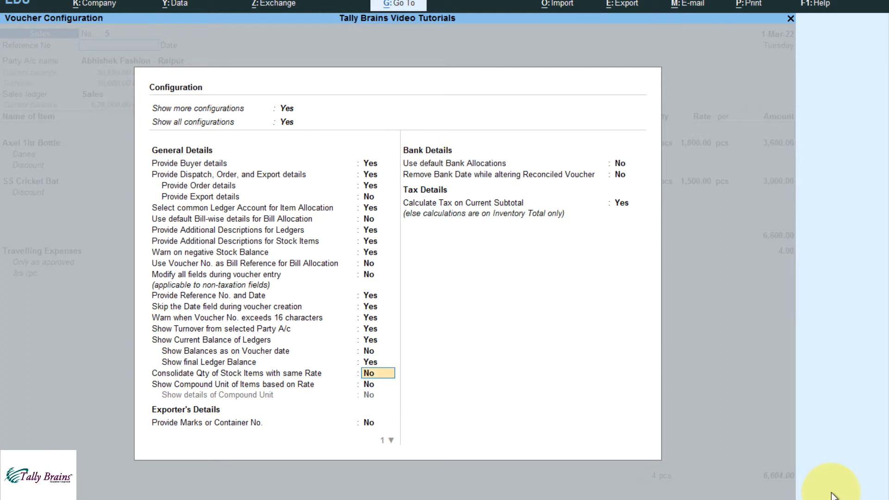
pyautogui.press('Return')
pyautogui.press('Return')
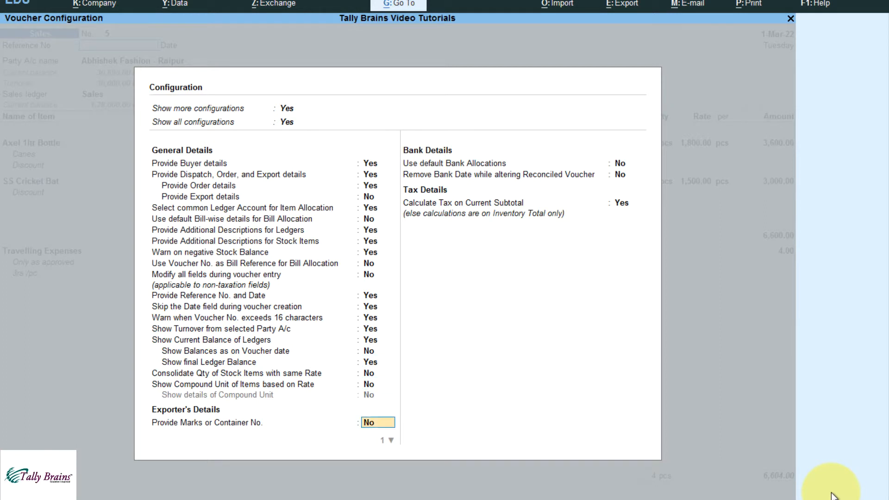
pyautogui.press('Return')
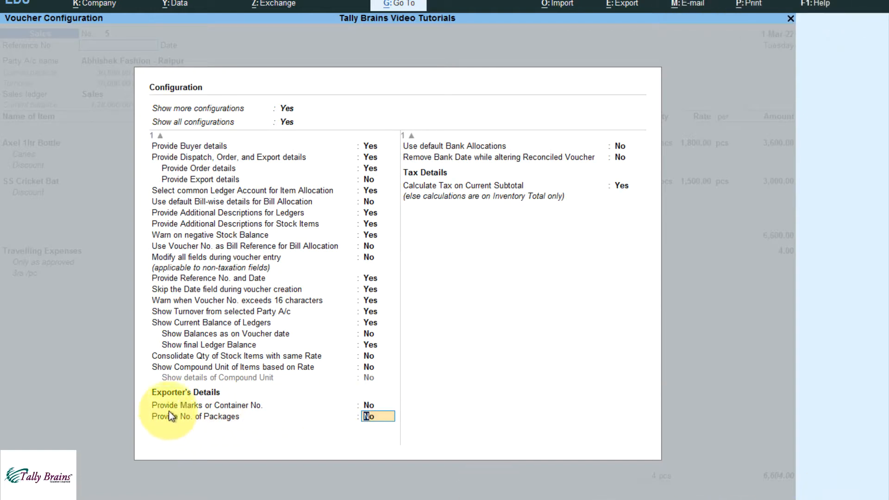
pyautogui.press('Up')
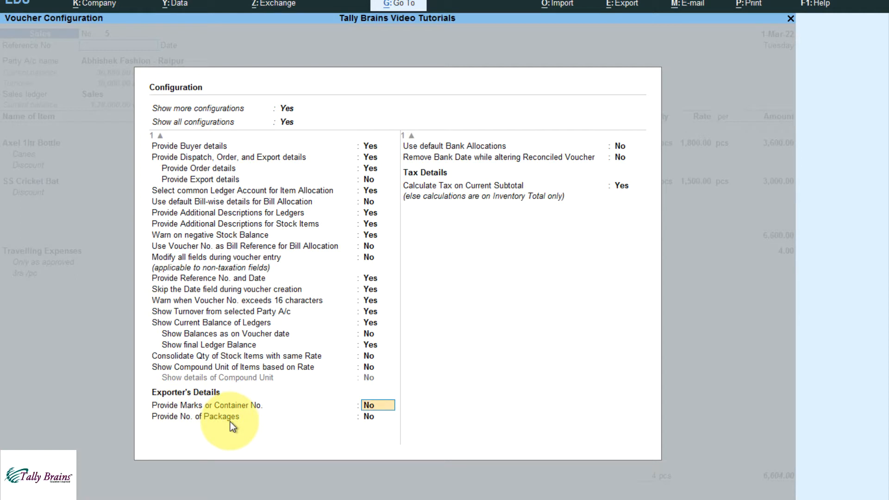
pyautogui.press('Return')
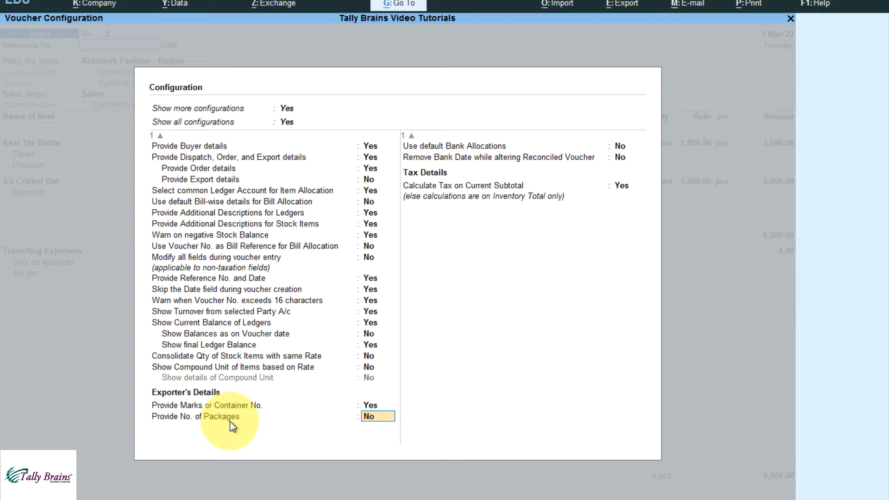
pyautogui.write('y')
pyautogui.press('Return')
pyautogui.hotkey('ctrl', 'a')
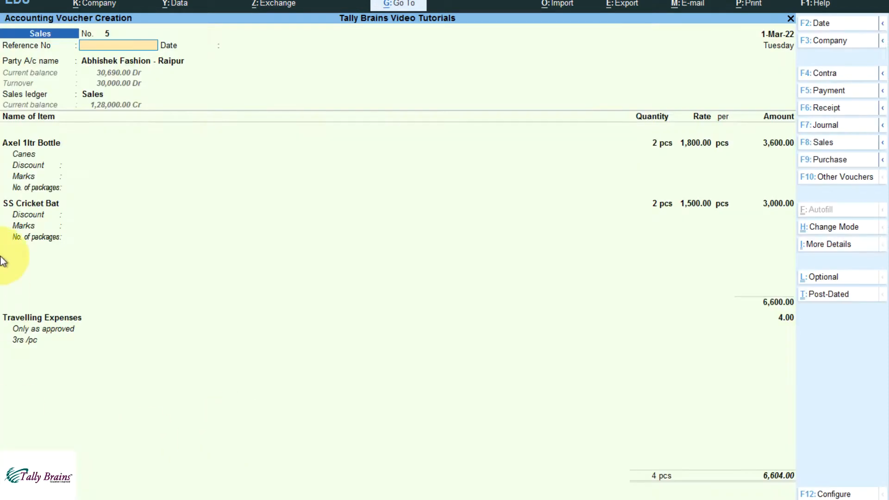
pyautogui.click(61, 180)
pyautogui.press('Return')
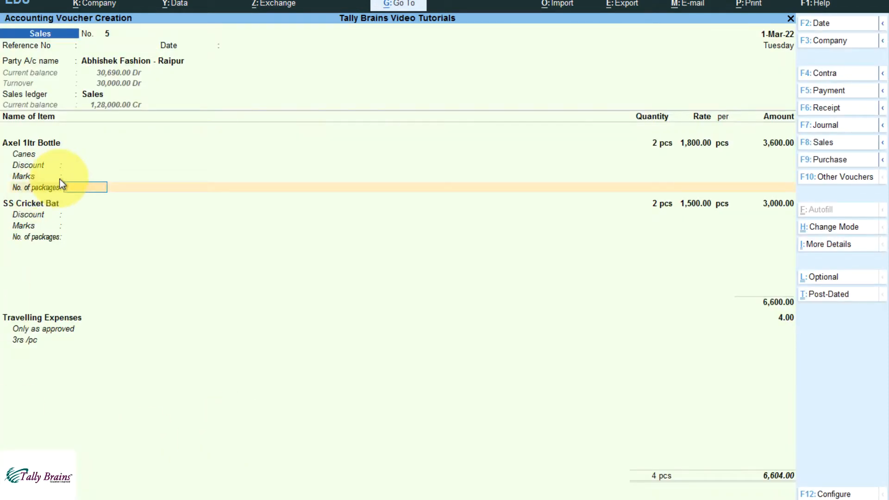
# - Review the Calculate Tax on Current Subtotal setting, keep it at Yes, and select the Travelling Expenses amount
pyautogui.click(817, 493)
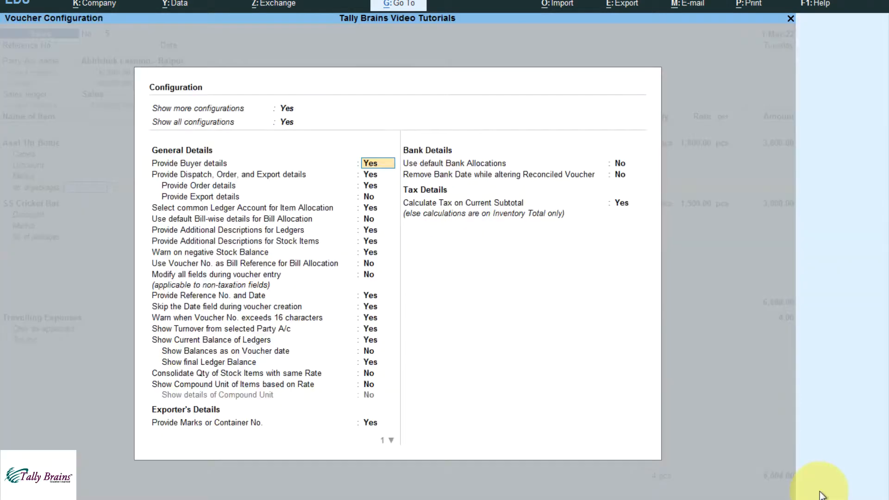
pyautogui.click(442, 202)
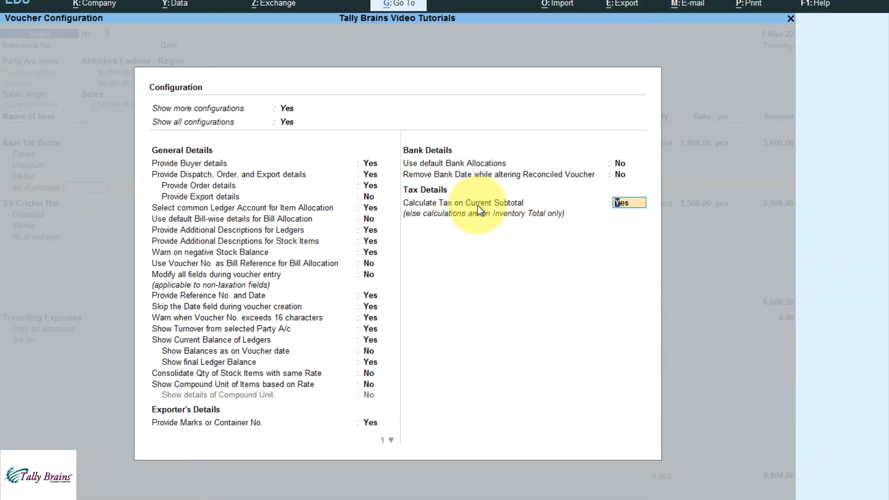
pyautogui.press('Return')
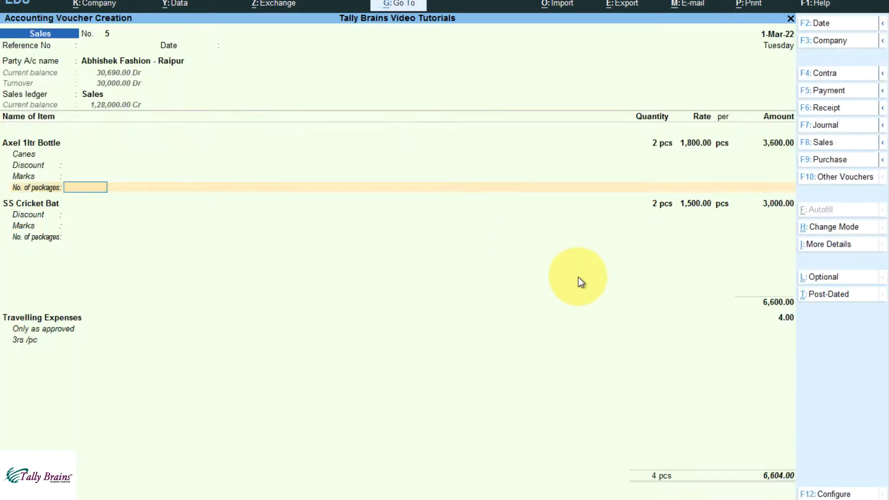
pyautogui.click(785, 320)
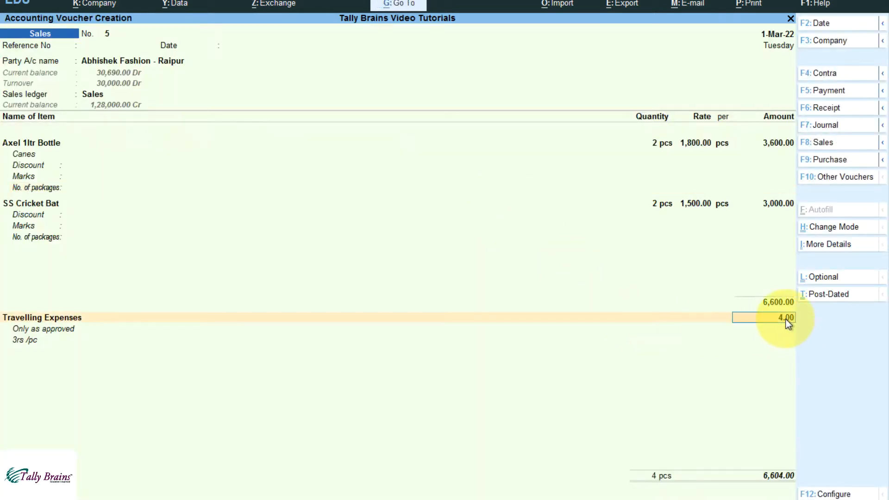
# - Replace the fixed Travelling Expenses amount with a rate of 10 %
pyautogui.press('BackSpace')
pyautogui.press('BackSpace')
pyautogui.press('Return')
pyautogui.write('10')
pyautogui.press('Return')
pyautogui.press('Return')
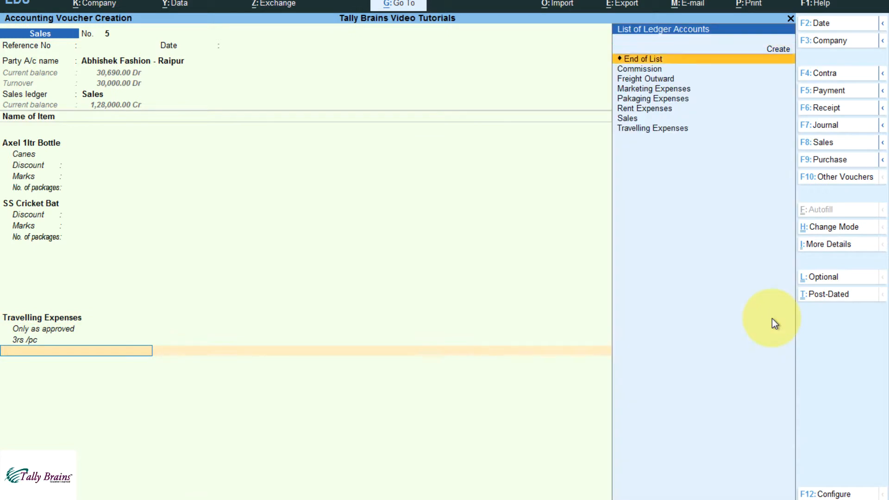
# - Add the Freight Outward ledger below Travelling Expenses, leave its description blank, and set its rate to 10 %
pyautogui.press('Down')
pyautogui.press('Down')
pyautogui.press('Down')
pyautogui.press('Down')
pyautogui.press('Up')
pyautogui.press('Up')
pyautogui.press('Return')
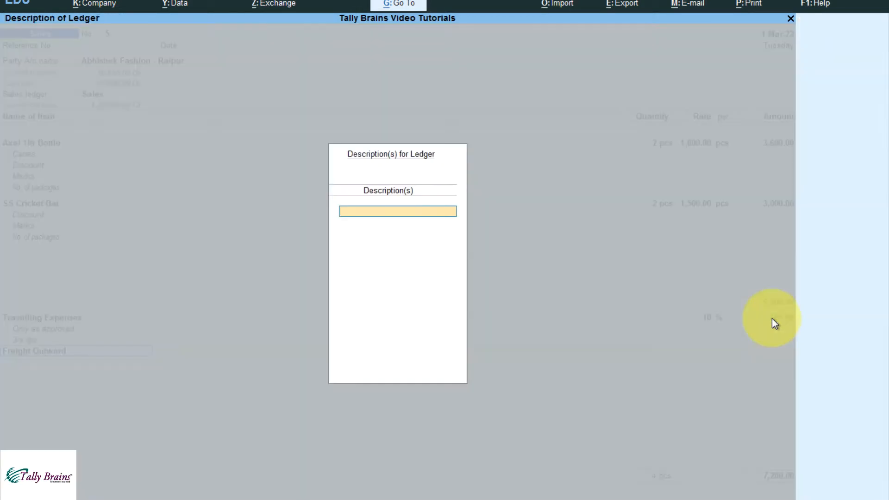
pyautogui.press('Return')
pyautogui.write('10')
pyautogui.press('Return')
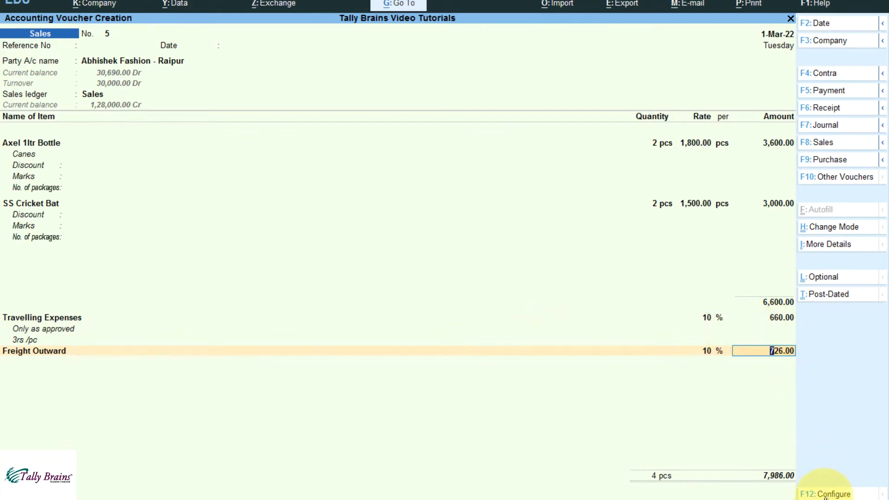
# - Set Calculate Tax on Current Subtotal to No in the voucher configuration and save it
pyautogui.click(825, 494)
pyautogui.click(619, 204)
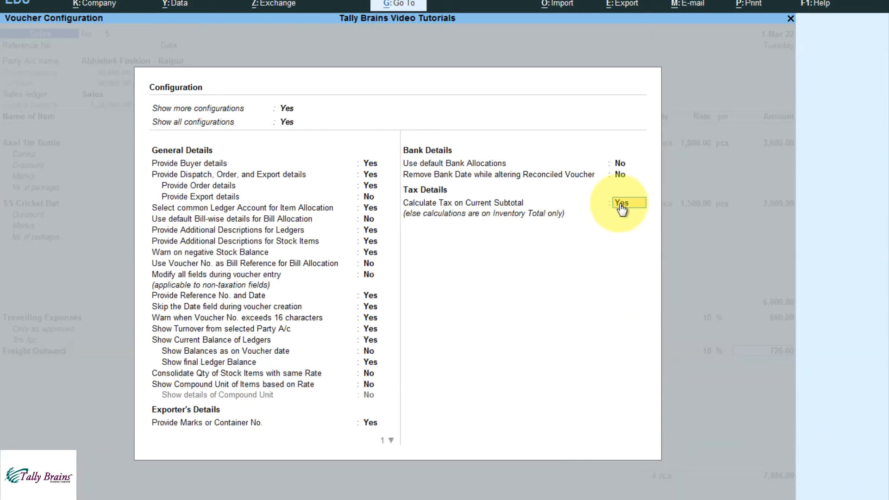
pyautogui.press('n')
pyautogui.hotkey('ctrl', 'a')
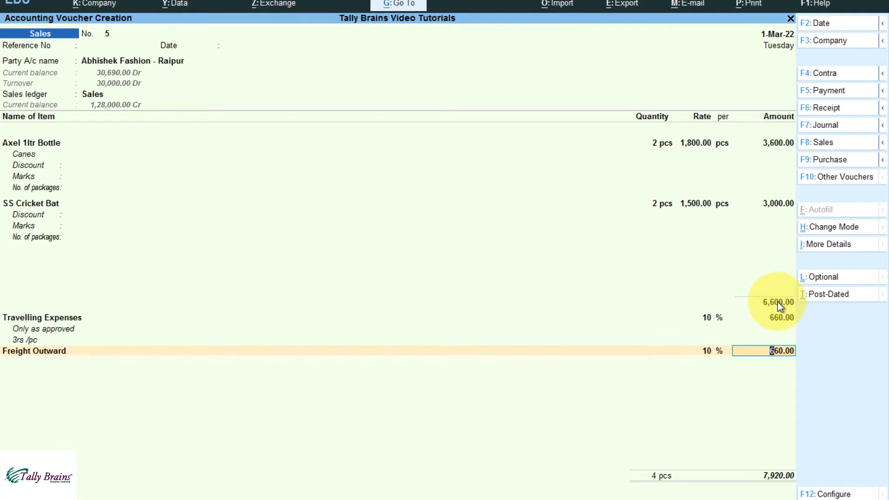
pyautogui.click(832, 175)
pyautogui.press('Down')
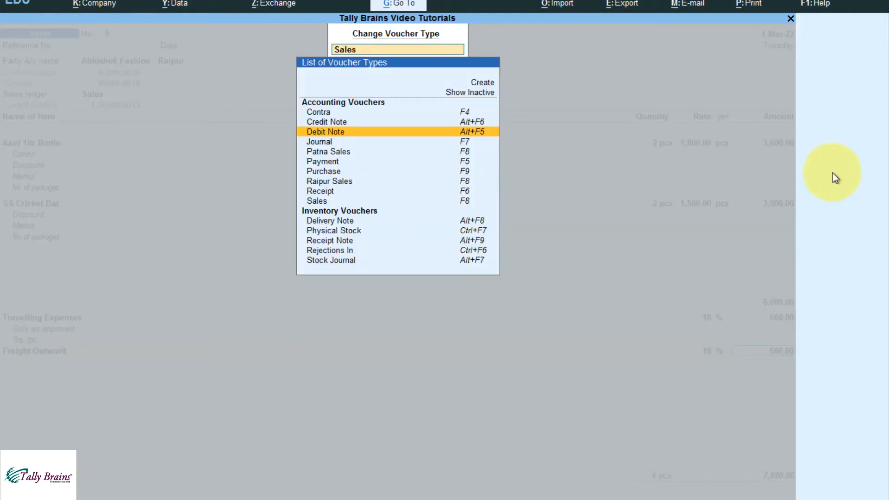
pyautogui.press('BackSpace')
pyautogui.press('Escape')
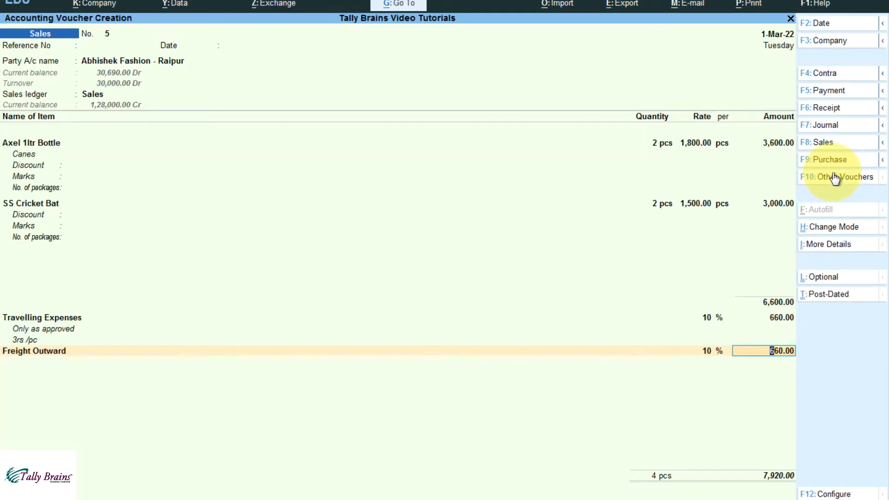
# - Save the completed sales voucher for Abhishek Fashion - Raipur
pyautogui.hotkey('ctrl', 'a')
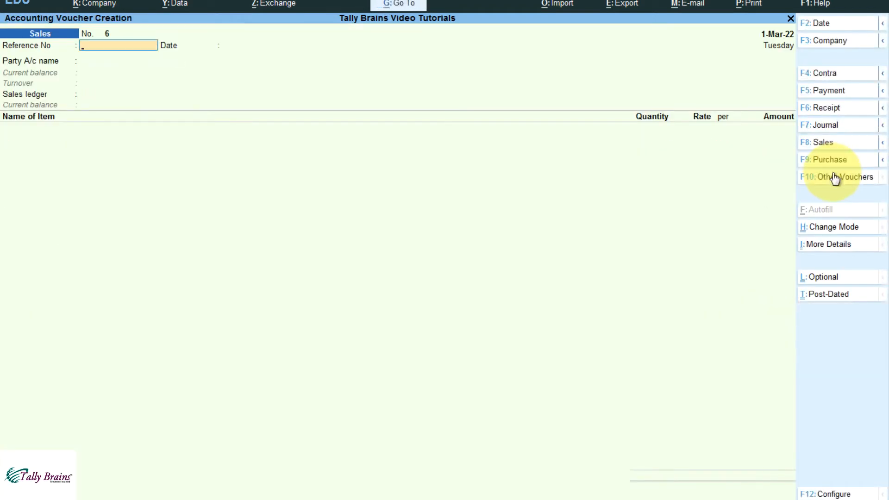